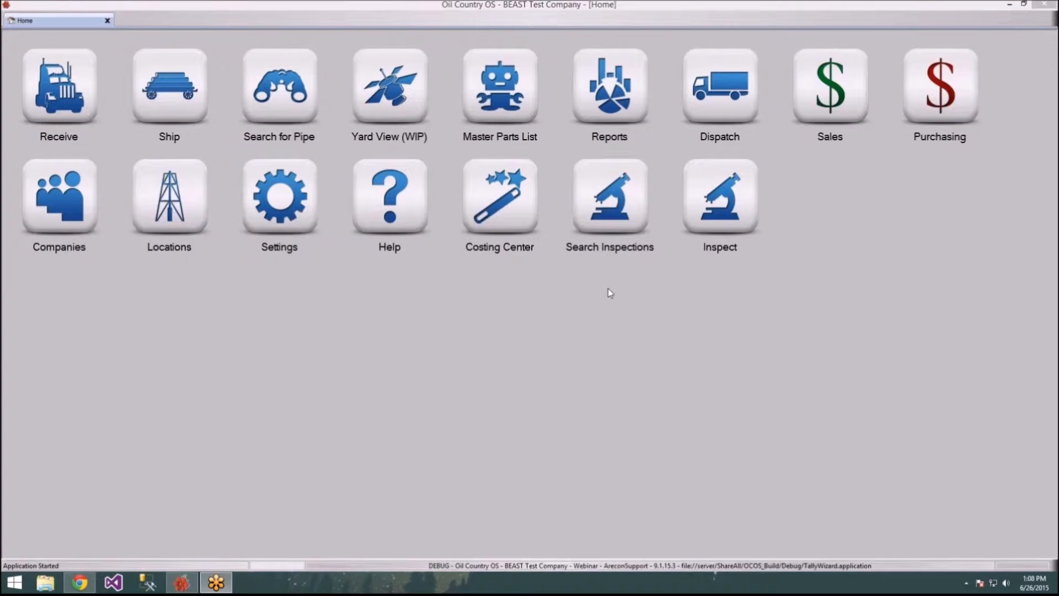
Step: Start a new inspection for Drill Pipe part 4" S-135 14.00# XT-39
{"action": "left_click", "coordinate": [715, 228]}
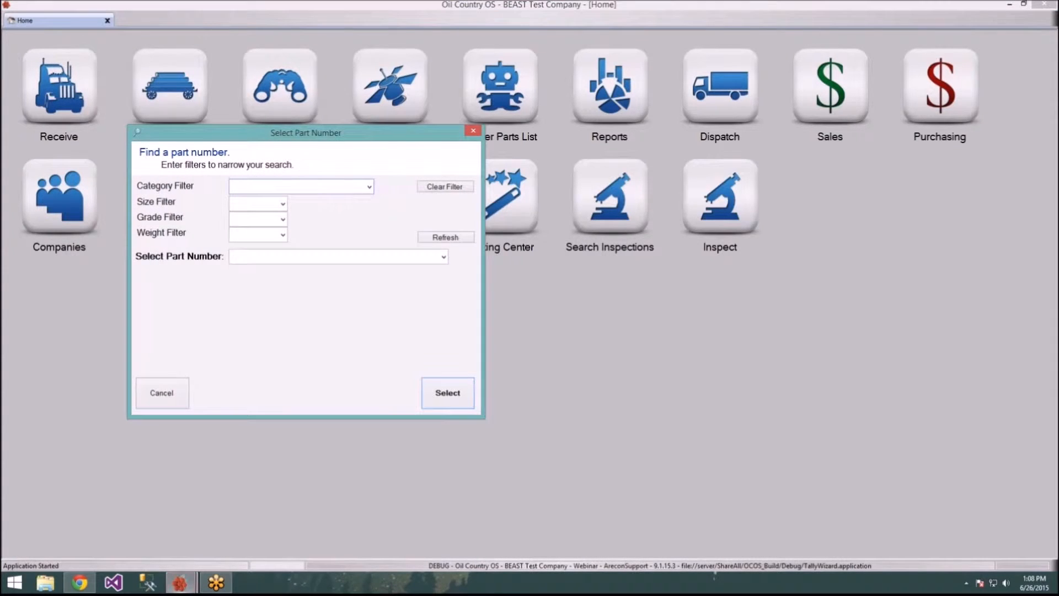
{"action": "left_click_drag", "start_coordinate": [337, 135], "coordinate": [354, 96]}
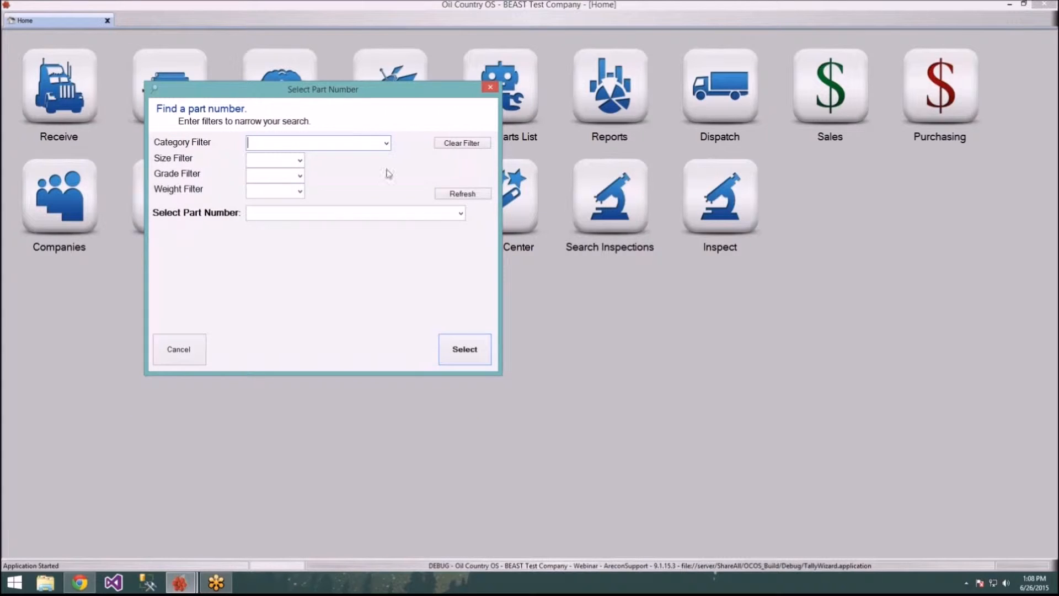
{"action": "left_click", "coordinate": [387, 144]}
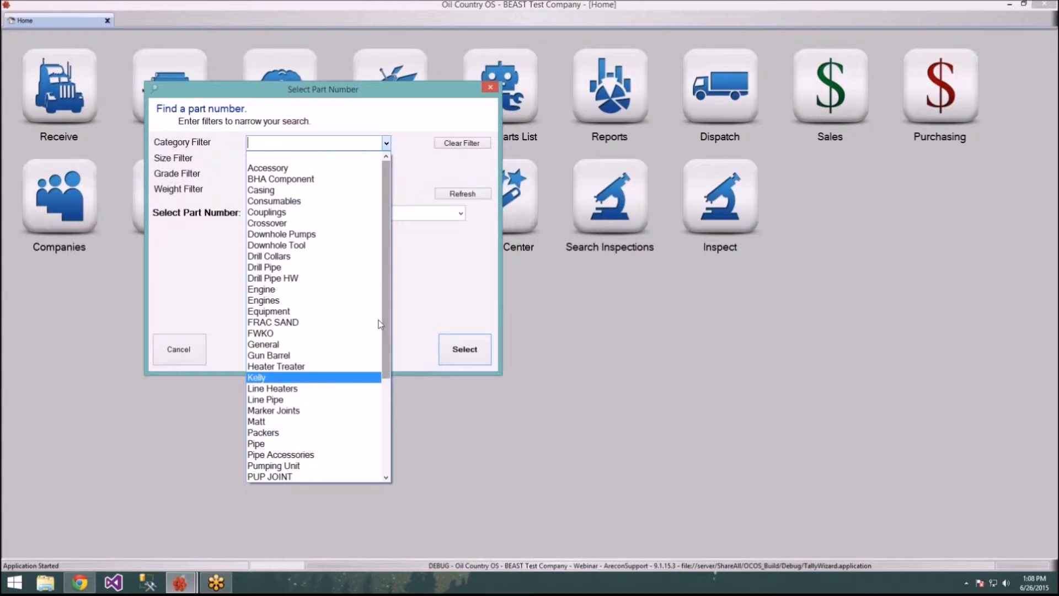
{"action": "left_click", "coordinate": [325, 267]}
{"action": "left_click", "coordinate": [461, 213]}
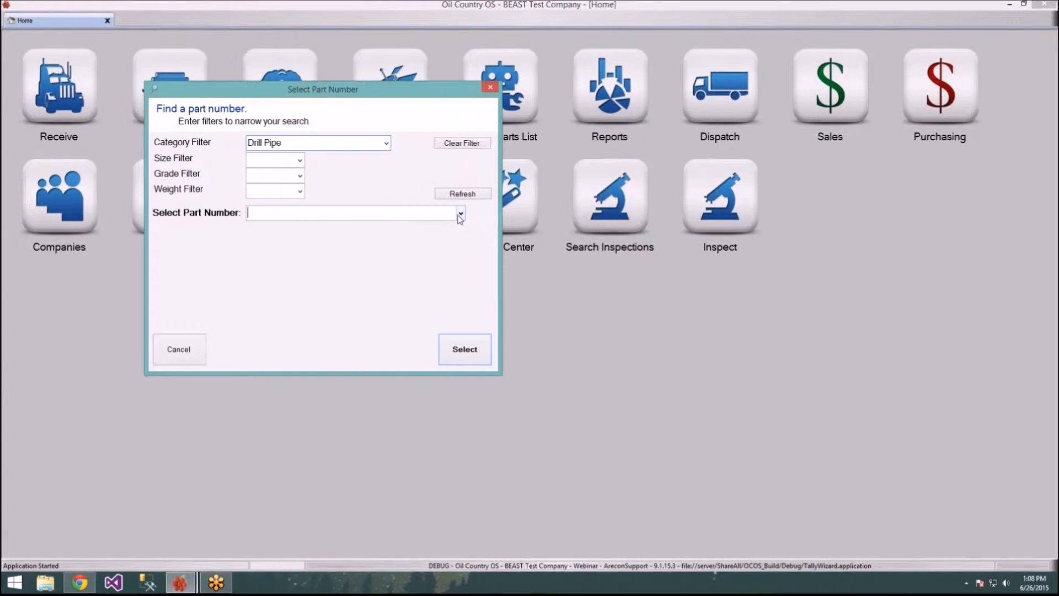
{"action": "left_click", "coordinate": [447, 227]}
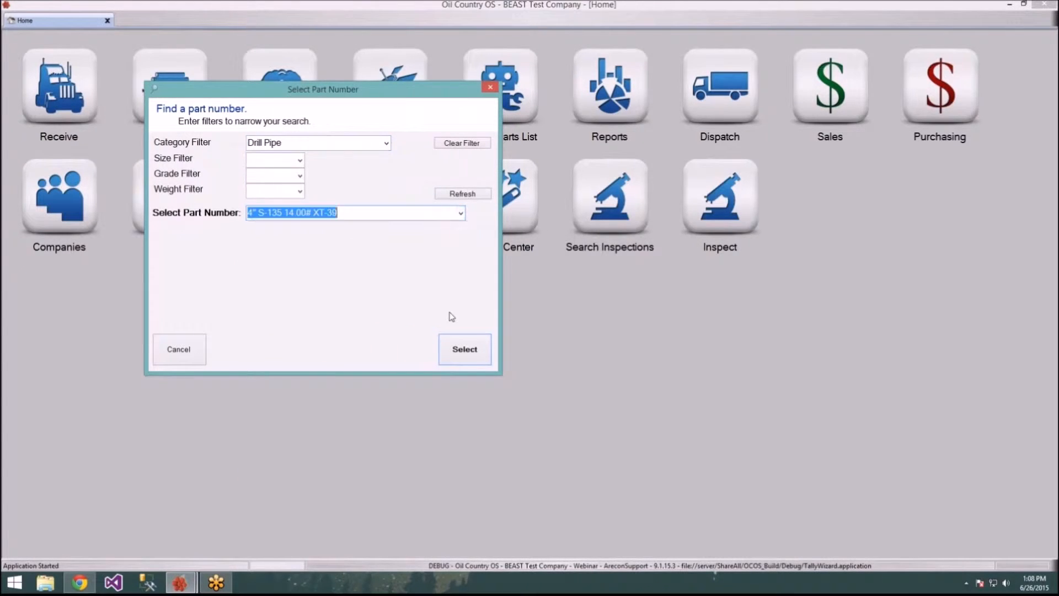
{"action": "left_click", "coordinate": [474, 349]}
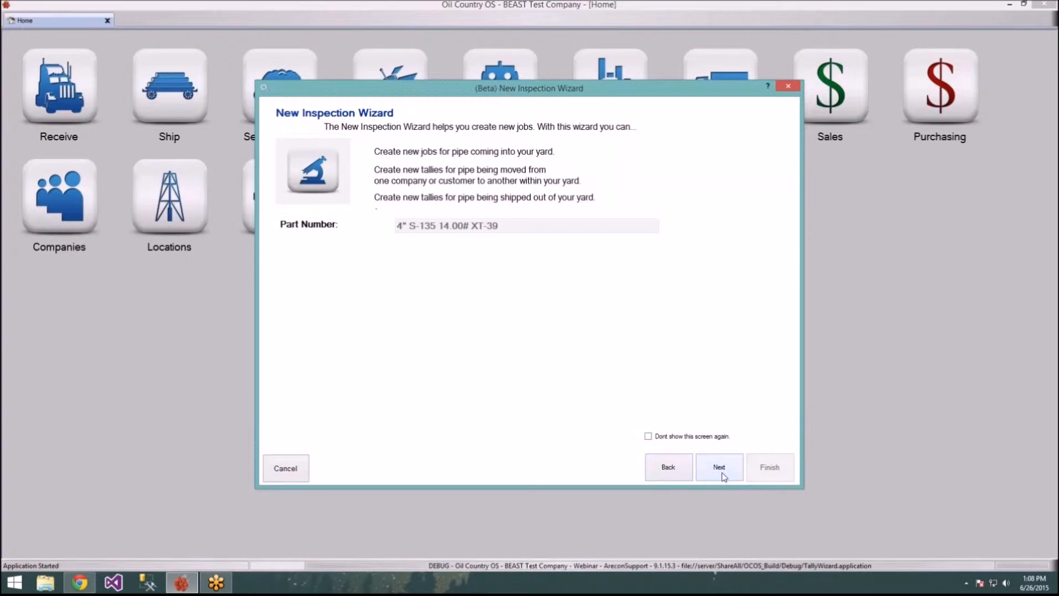
Step: Set the inspection's customer to Carlos Oil Inc. and operator/driller to Big Oil and Gas
{"action": "left_click", "coordinate": [722, 473]}
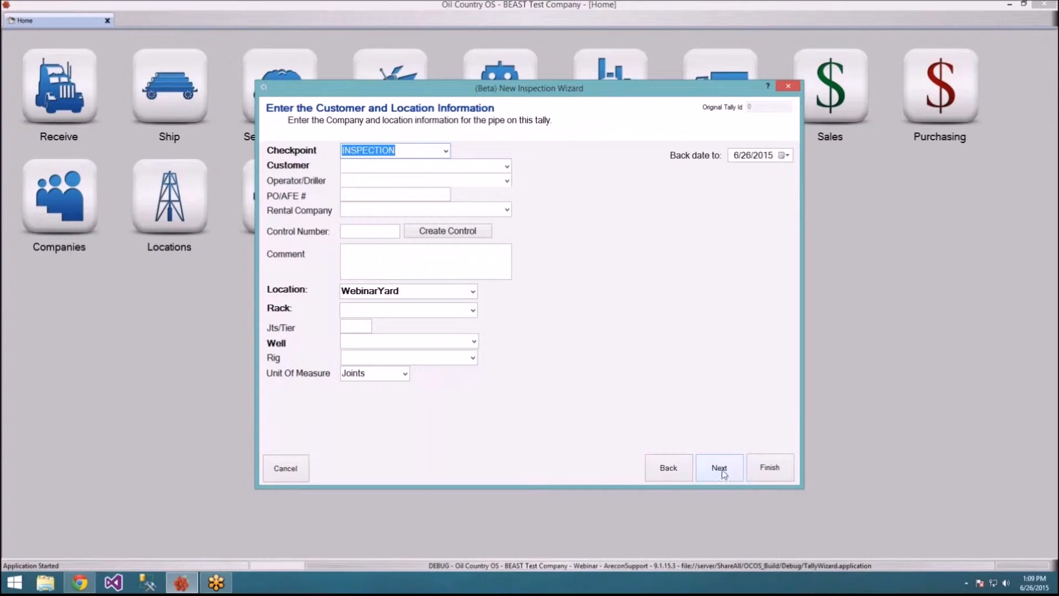
{"action": "left_click", "coordinate": [506, 166]}
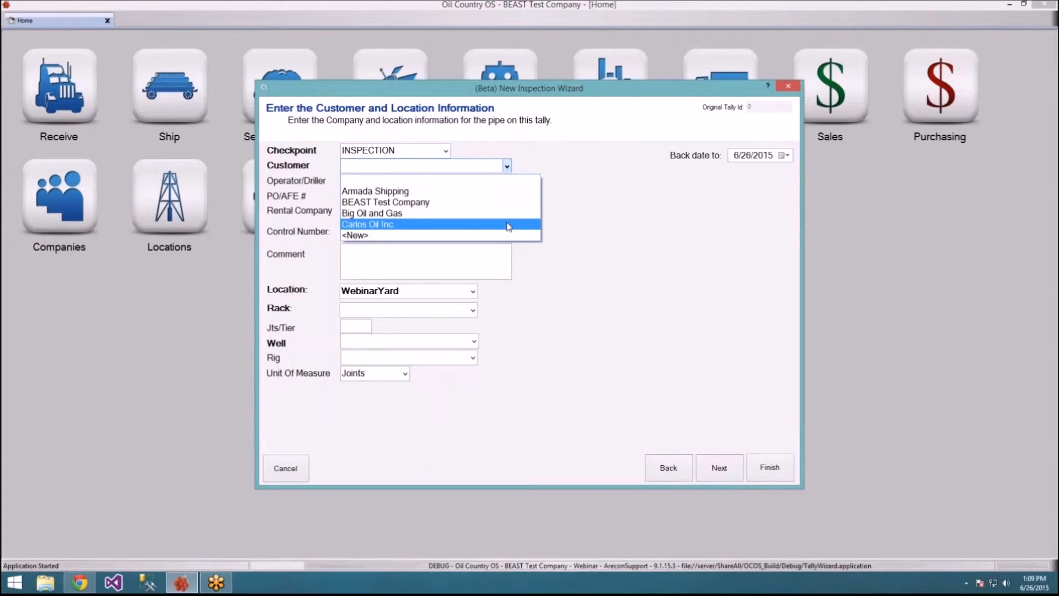
{"action": "left_click", "coordinate": [508, 225]}
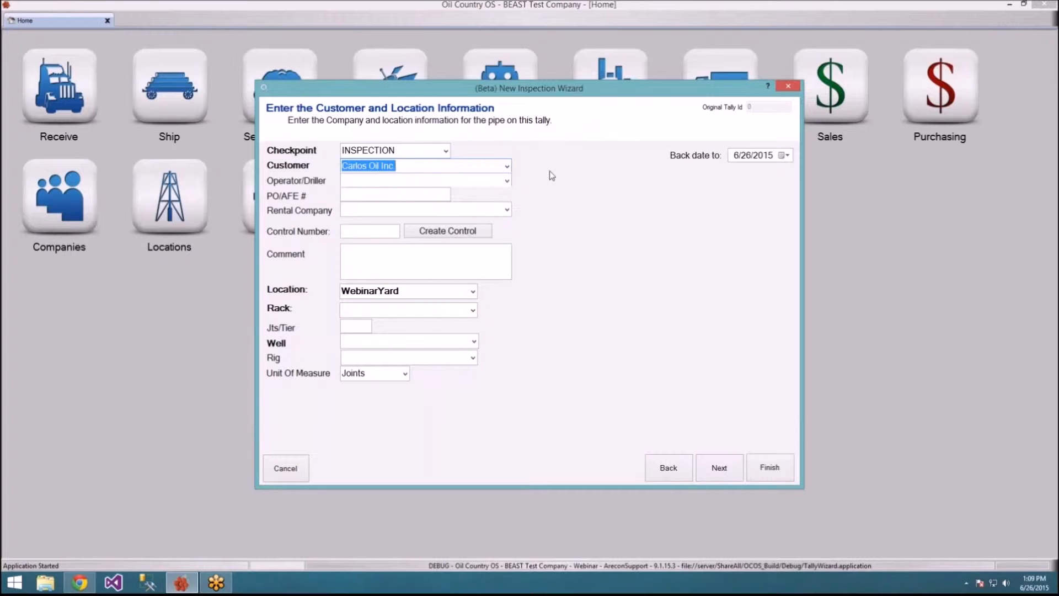
{"action": "left_click", "coordinate": [507, 180]}
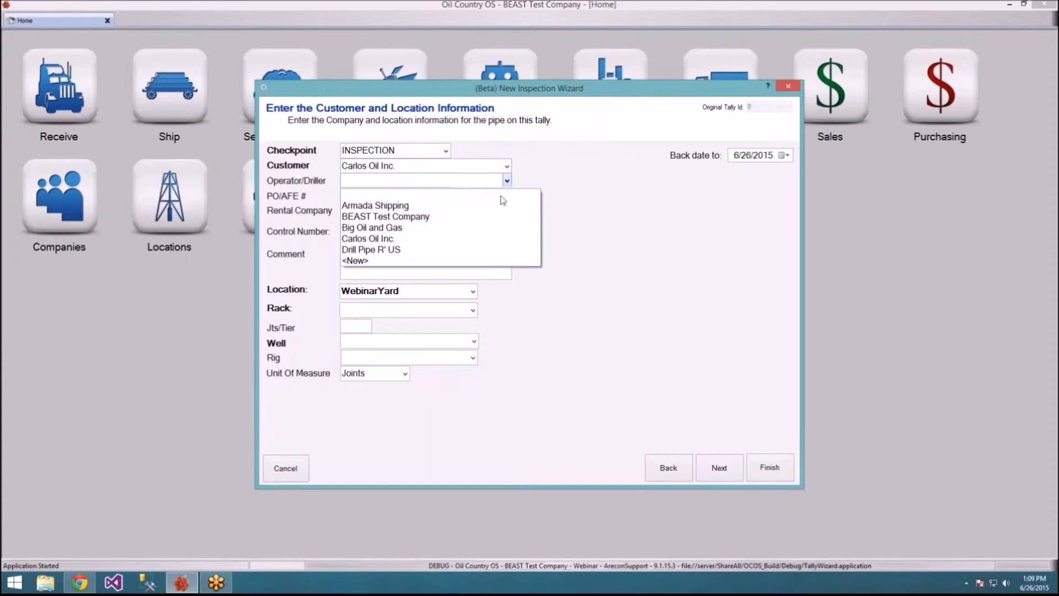
{"action": "left_click", "coordinate": [476, 233]}
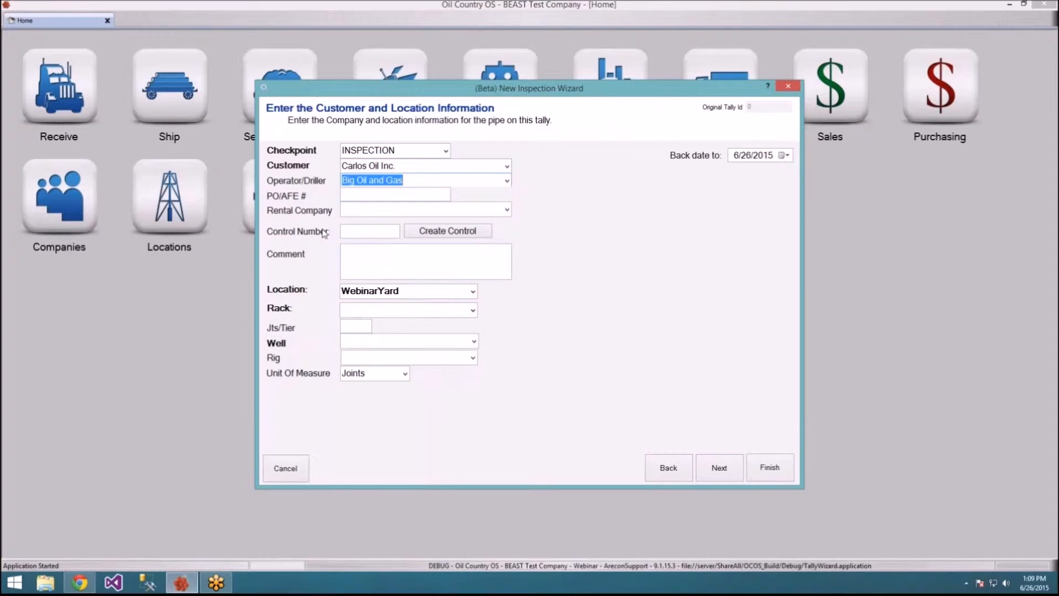
{"action": "left_click", "coordinate": [737, 469]}
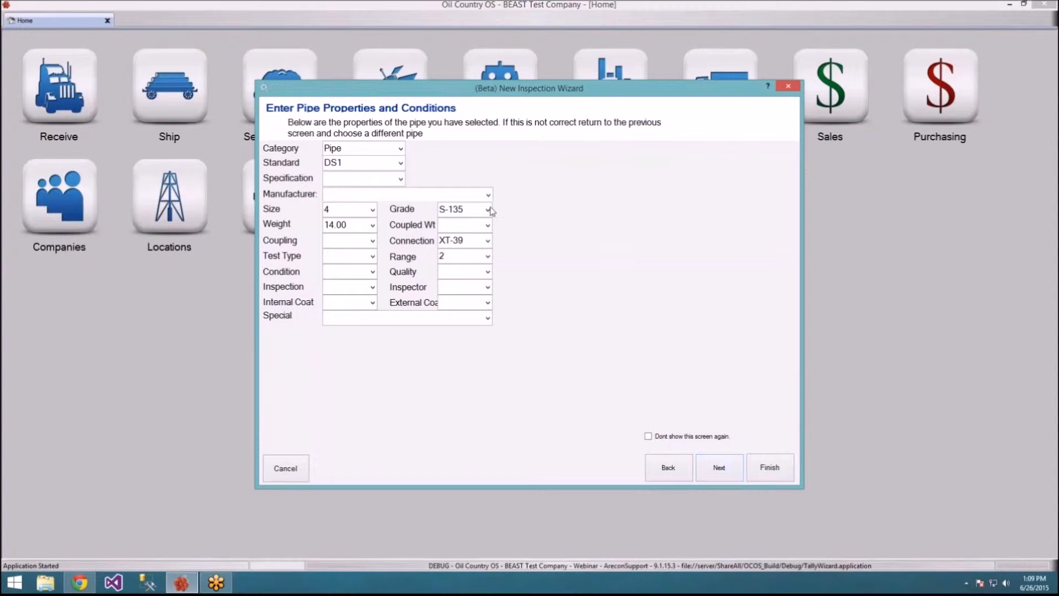
Step: Categorise the pipe as Drill Pipe with Plastic internal and external coatings
{"action": "left_click", "coordinate": [401, 150]}
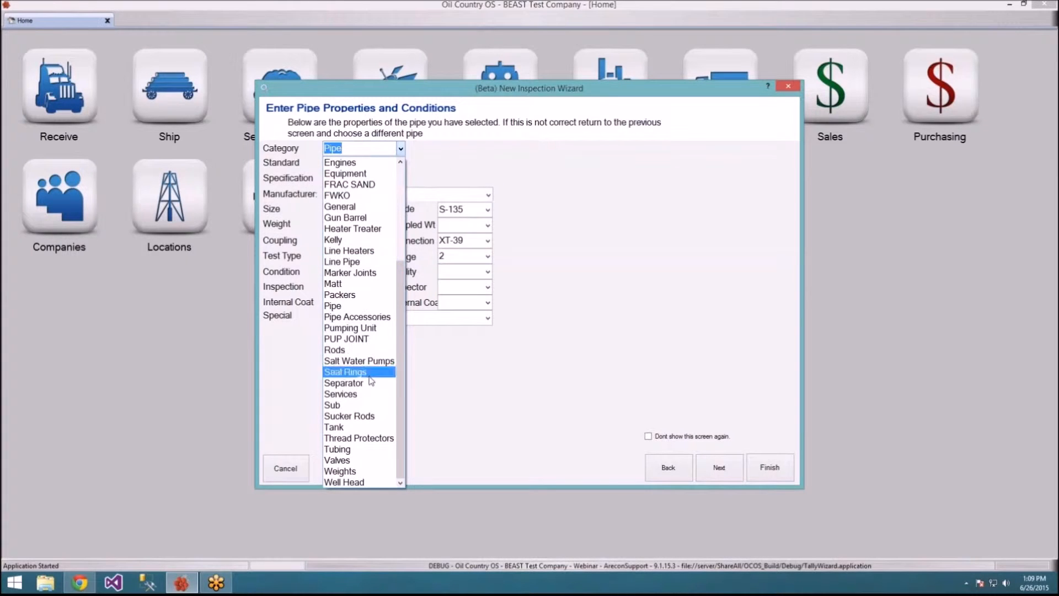
{"action": "scroll", "coordinate": [400, 292], "scroll_direction": "up", "scroll_amount": 3}
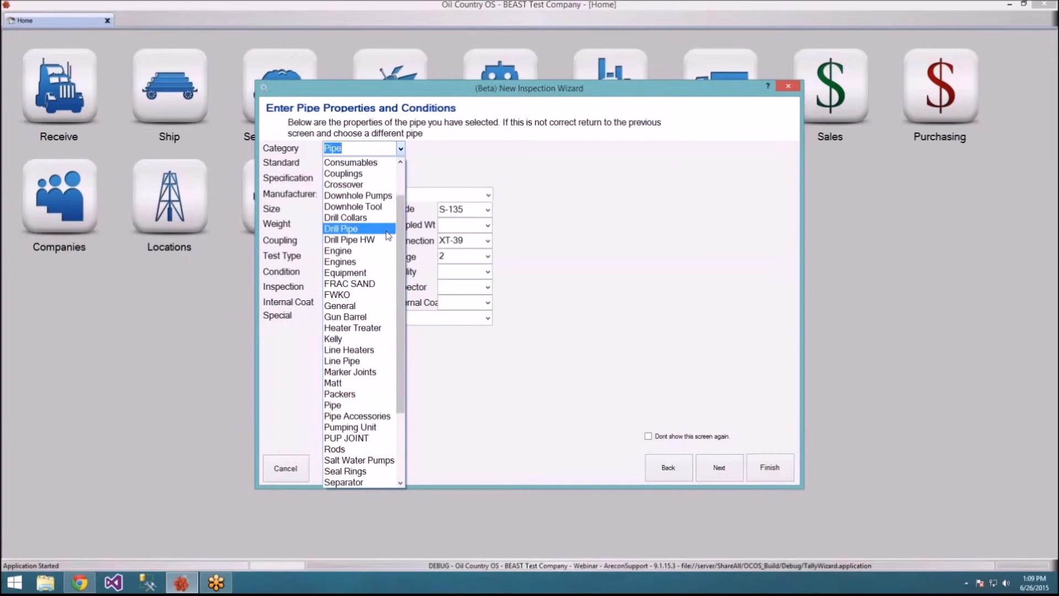
{"action": "left_click", "coordinate": [386, 232]}
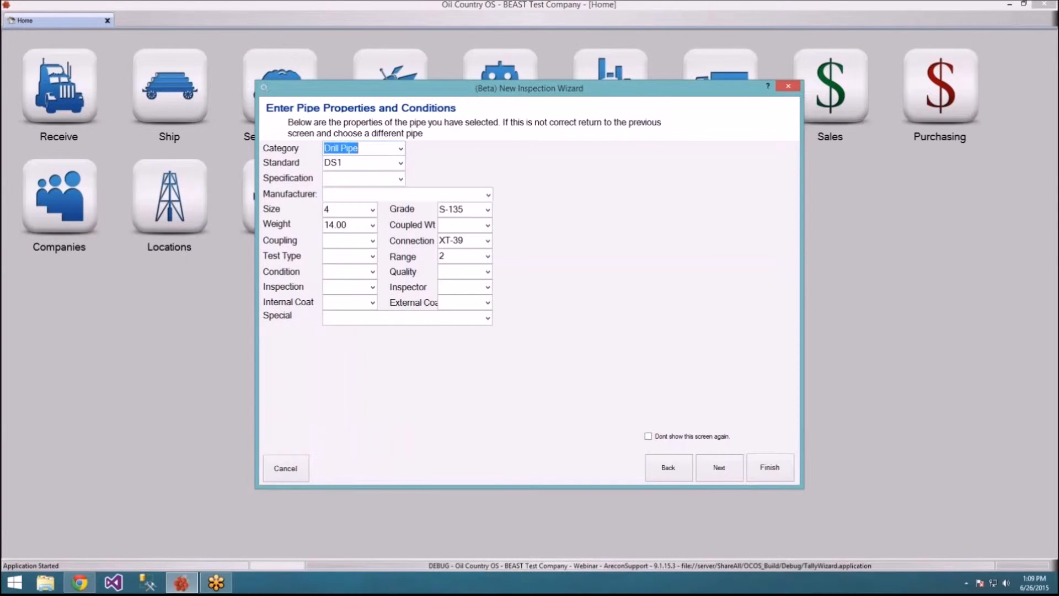
{"action": "left_click", "coordinate": [372, 302]}
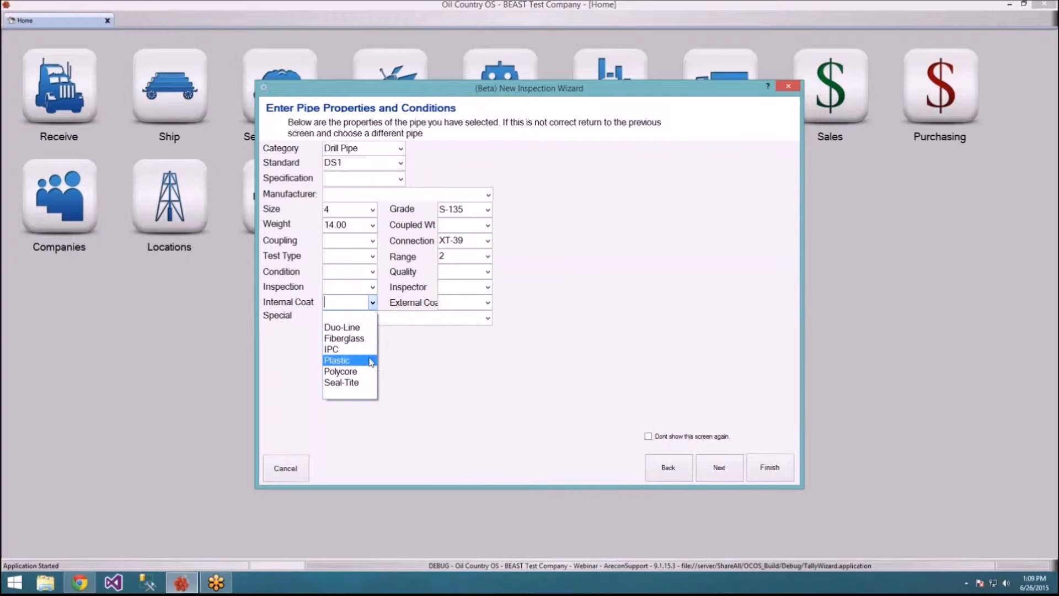
{"action": "left_click", "coordinate": [367, 360]}
{"action": "left_click", "coordinate": [488, 303]}
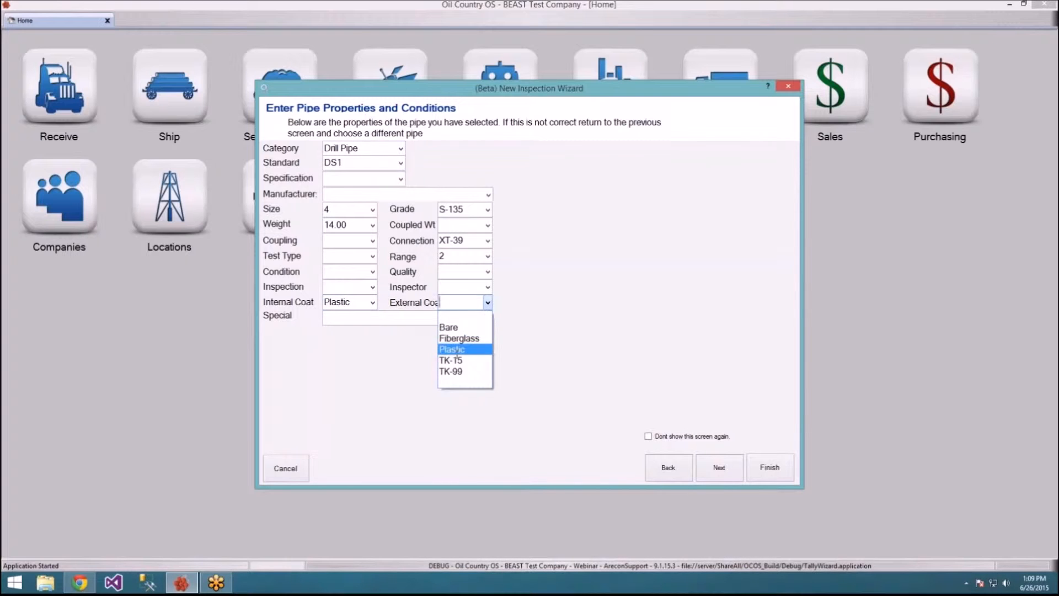
{"action": "left_click", "coordinate": [480, 347]}
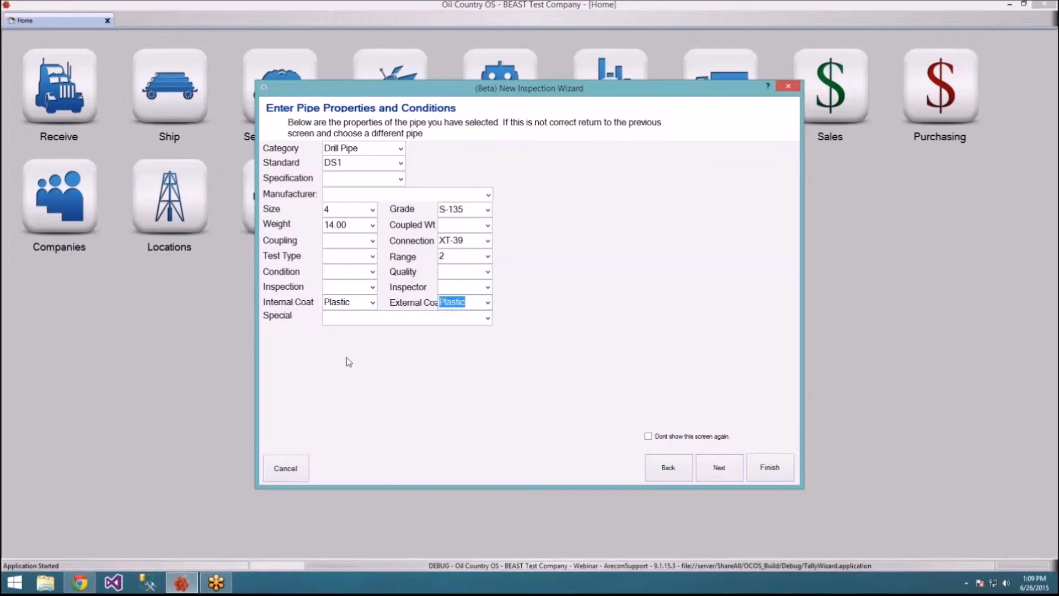
{"action": "left_click", "coordinate": [718, 470]}
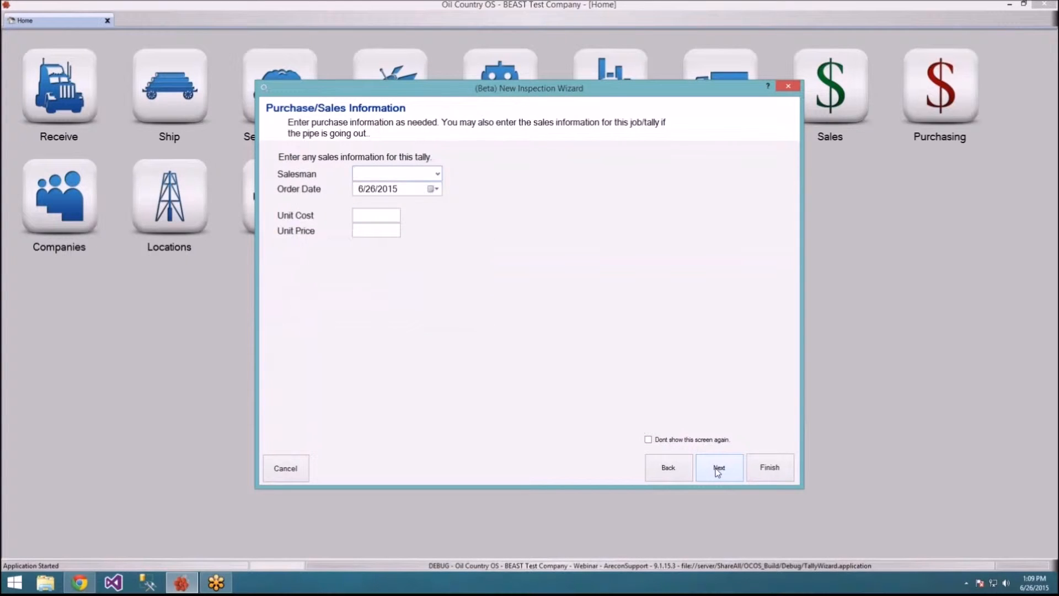
Step: Enter the salesman's name and a 34.00 unit price, then confirm creating the job
{"action": "type", "text": "Carlos"}
{"action": "left_click", "coordinate": [397, 230]}
{"action": "type", "text": "34.00"}
{"action": "left_click", "coordinate": [720, 475]}
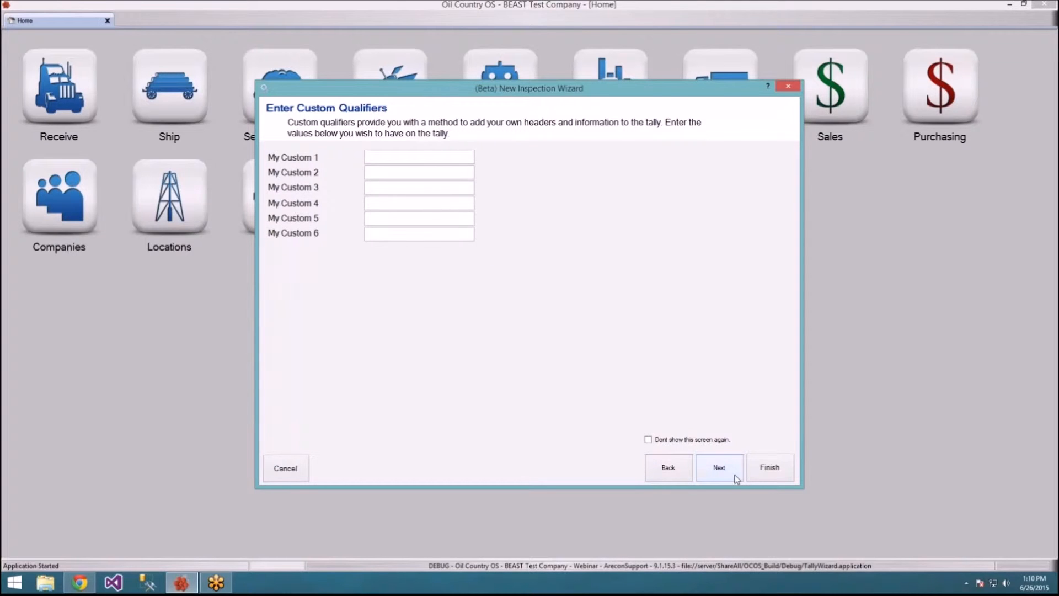
{"action": "left_click", "coordinate": [768, 474]}
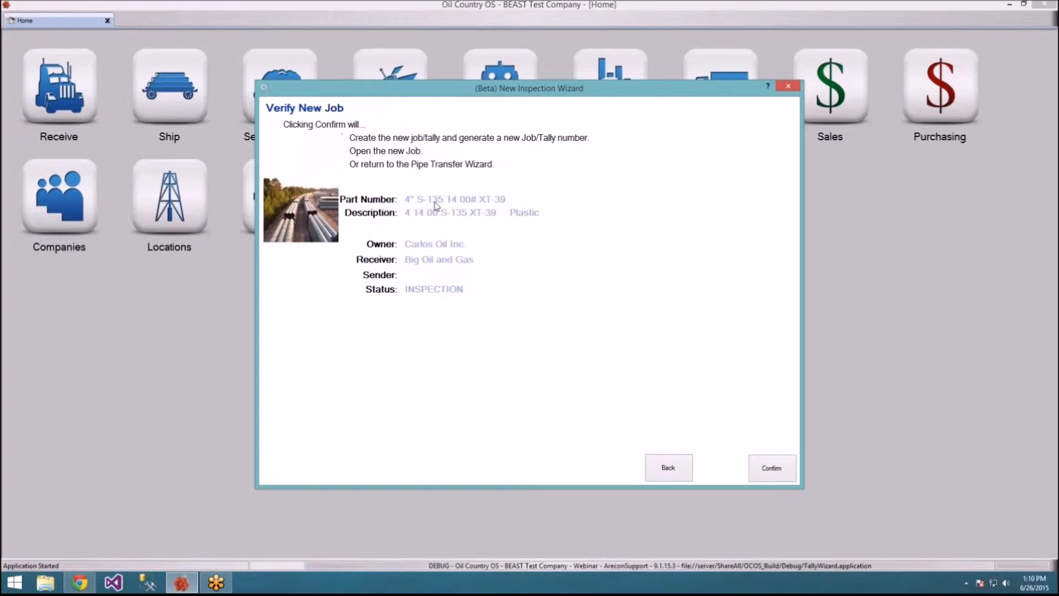
{"action": "left_click", "coordinate": [783, 465]}
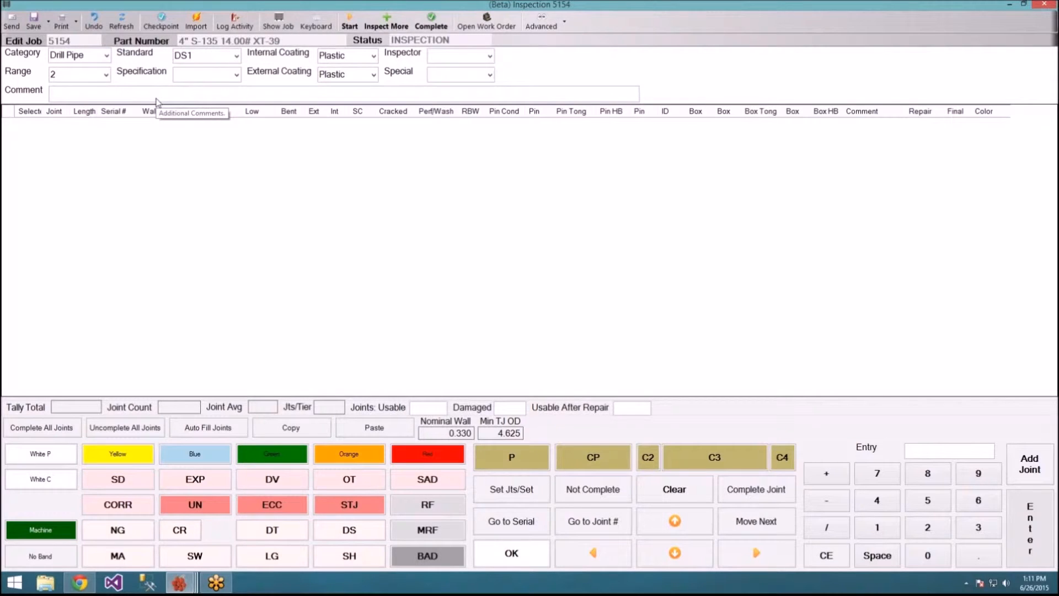
Step: Keep Drill Pipe as the category and enter 5 as the joint count
{"action": "left_click", "coordinate": [108, 55]}
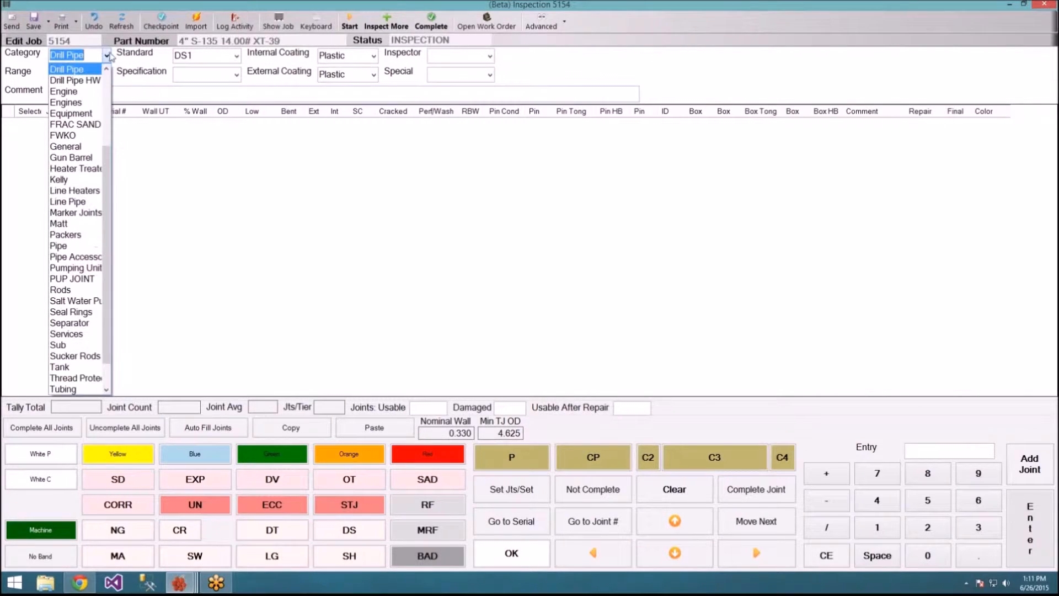
{"action": "left_click", "coordinate": [107, 55]}
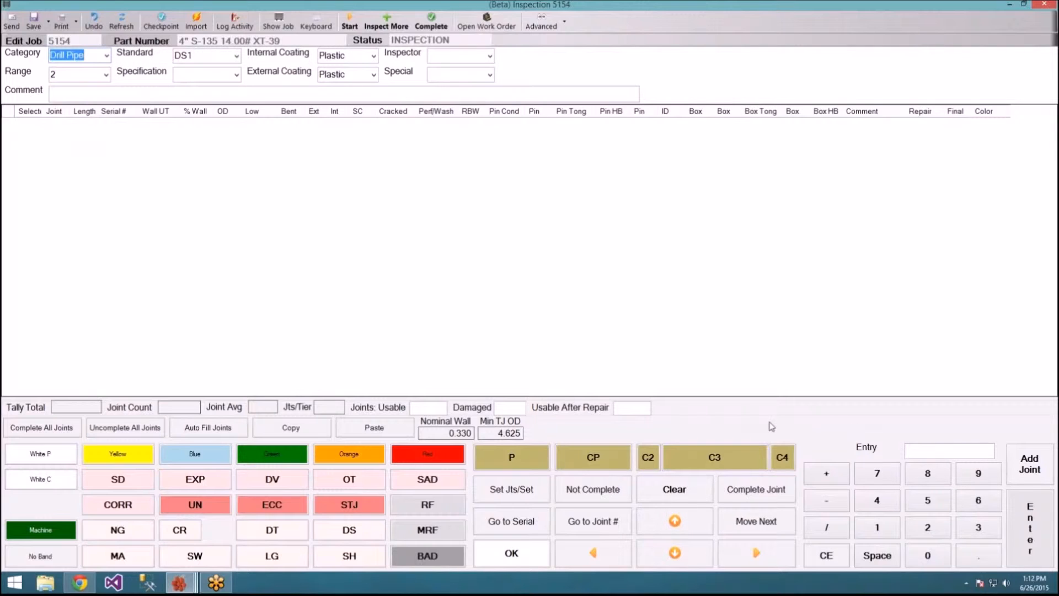
{"action": "left_click", "coordinate": [927, 500]}
Step: Auto-fill the tally with five 31.00-length joints and save it
{"action": "left_click", "coordinate": [186, 430]}
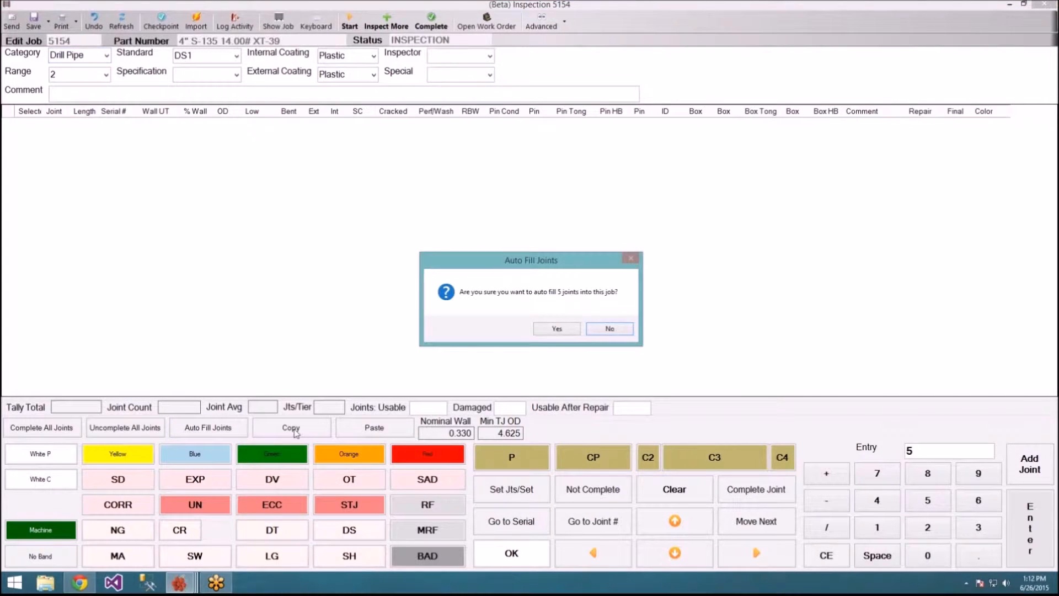
{"action": "left_click", "coordinate": [569, 331]}
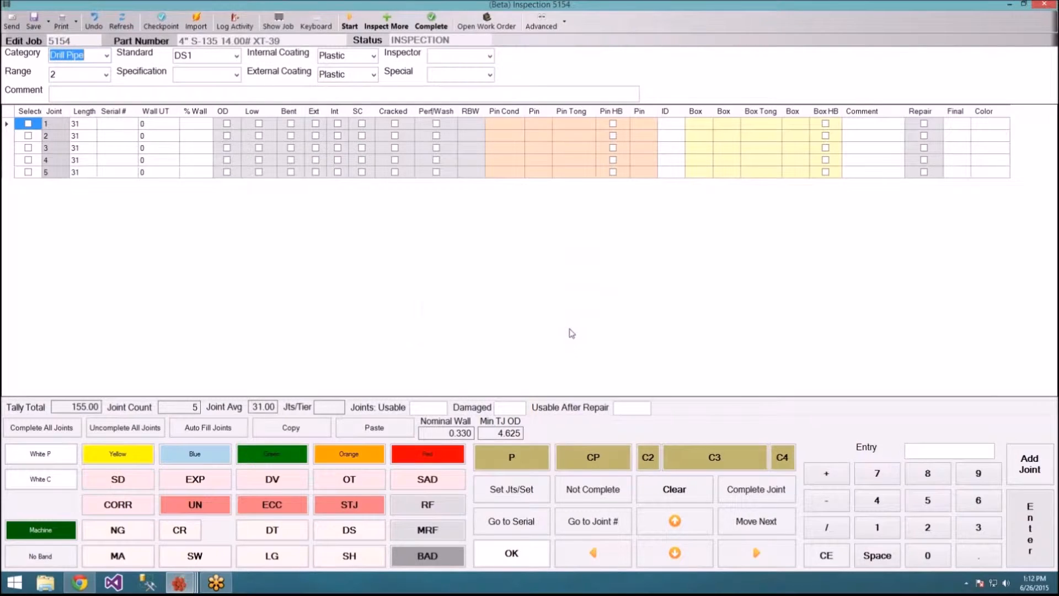
{"action": "left_click_drag", "start_coordinate": [56, 126], "coordinate": [101, 180]}
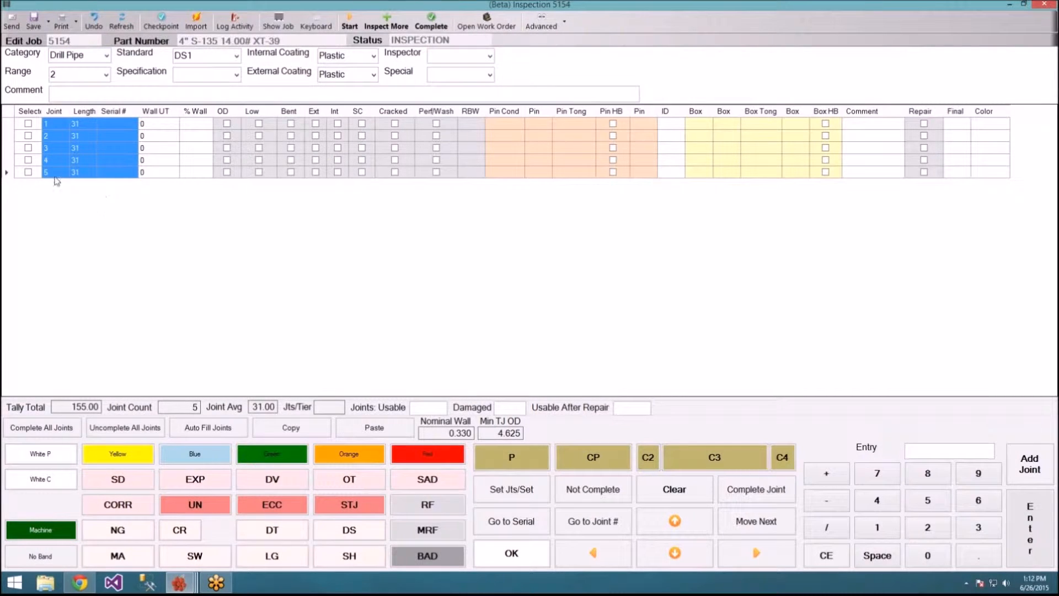
{"action": "left_click", "coordinate": [39, 27]}
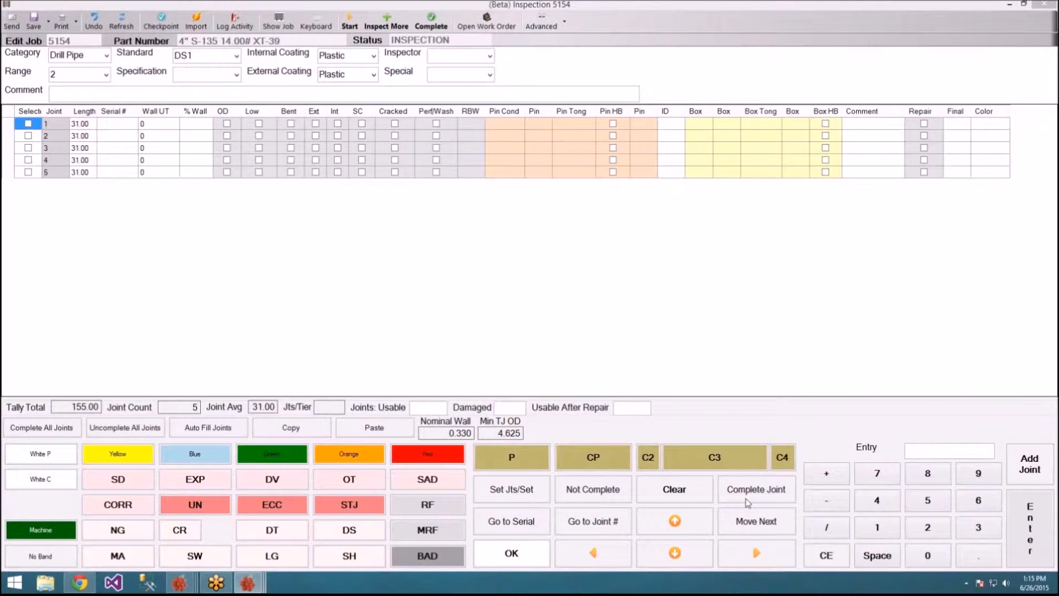
Step: Enter serial numbers DP0001, DP0002 and DP0003 for joints 1–3
{"action": "left_click", "coordinate": [768, 557]}
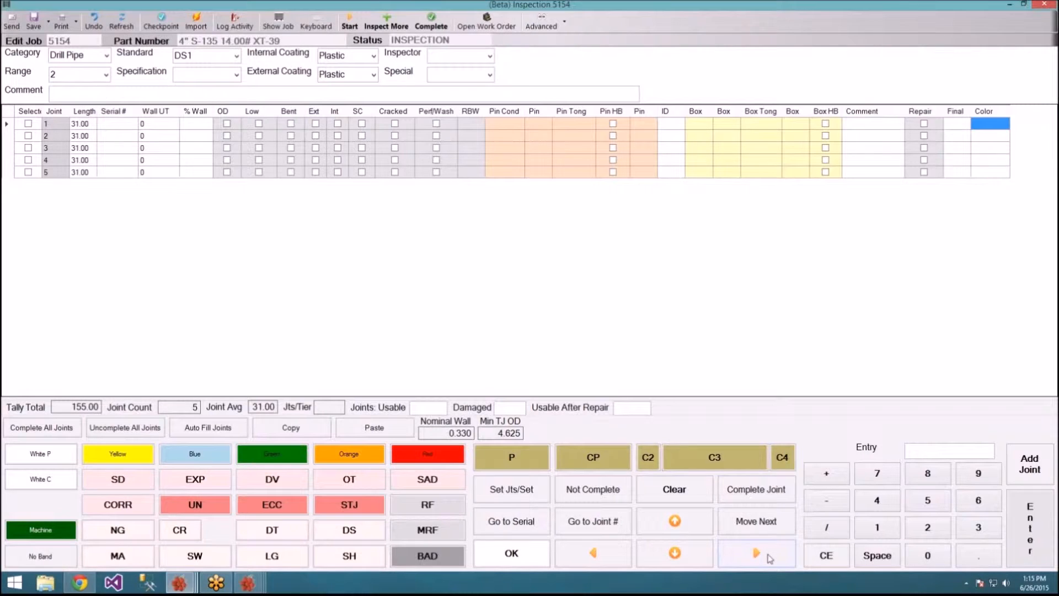
{"action": "left_click", "coordinate": [131, 126]}
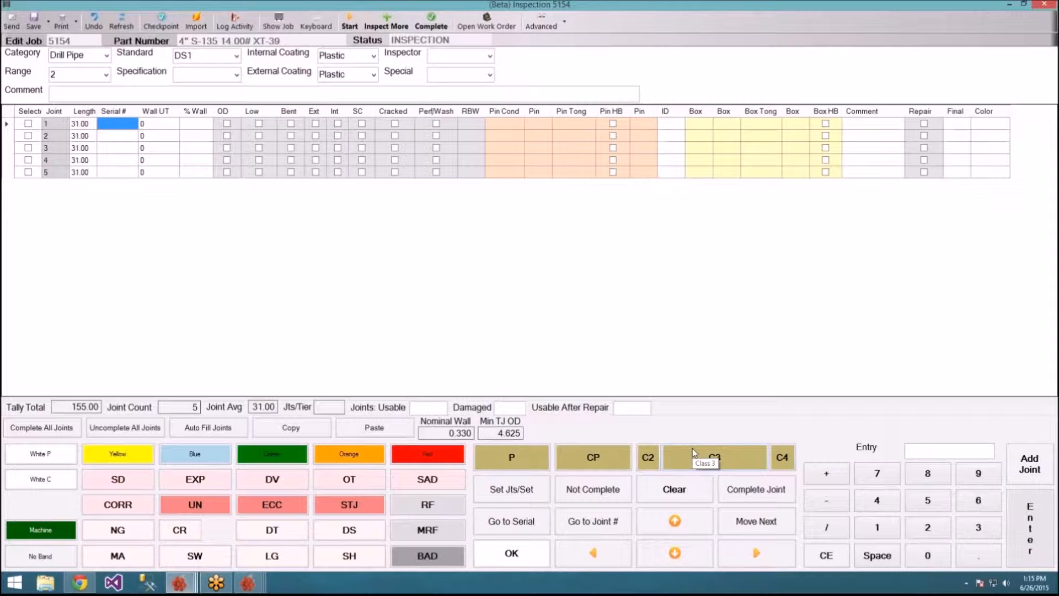
{"action": "type", "text": "DP0001"}
{"action": "key", "text": "Return"}
{"action": "type", "text": "D"}
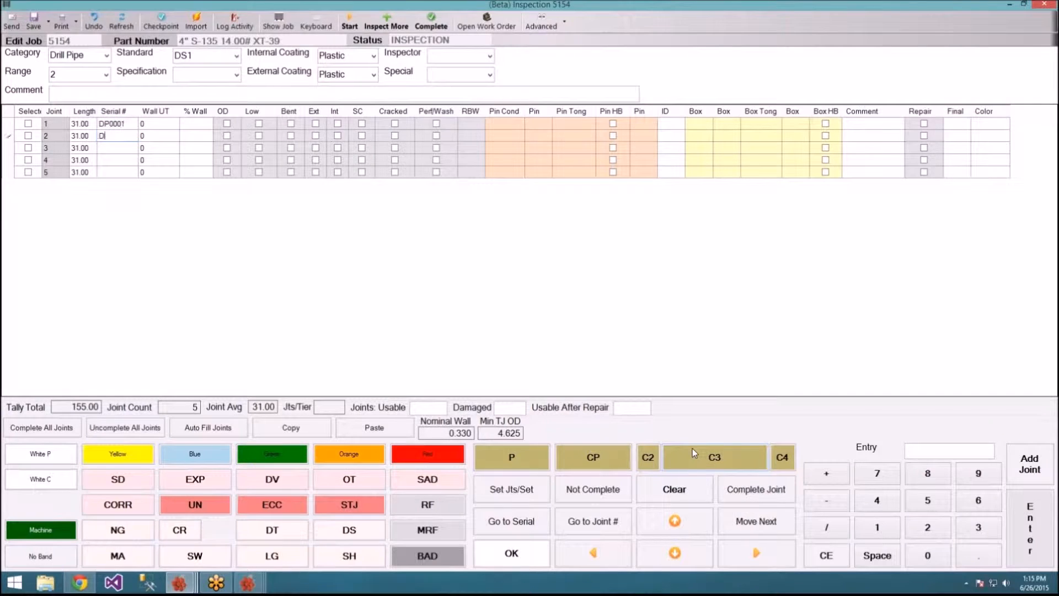
{"action": "type", "text": "P0002"}
{"action": "key", "text": "Return"}
{"action": "type", "text": "DP0003"}
{"action": "key", "text": "Return"}
Step: Enter serials DP0004 and DP0005 for joints 4–5, then move to joint 1's Wall UT Low
{"action": "type", "text": "Dp"}
{"action": "key", "text": "BackSpace"}
{"action": "type", "text": "P00034"}
{"action": "key", "text": "Return"}
{"action": "type", "text": "DP00"}
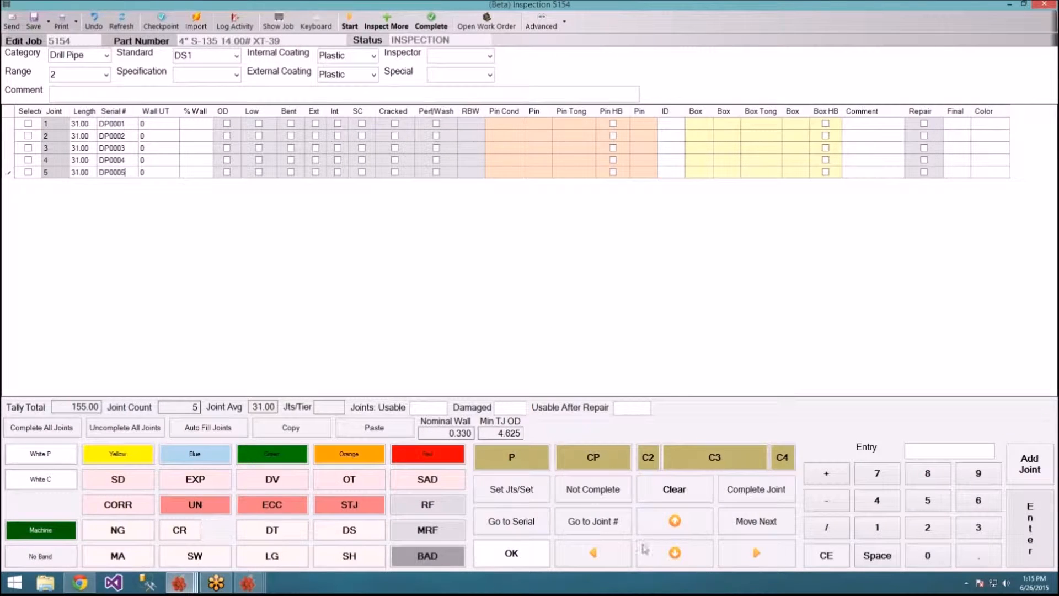
{"action": "left_click", "coordinate": [782, 532]}
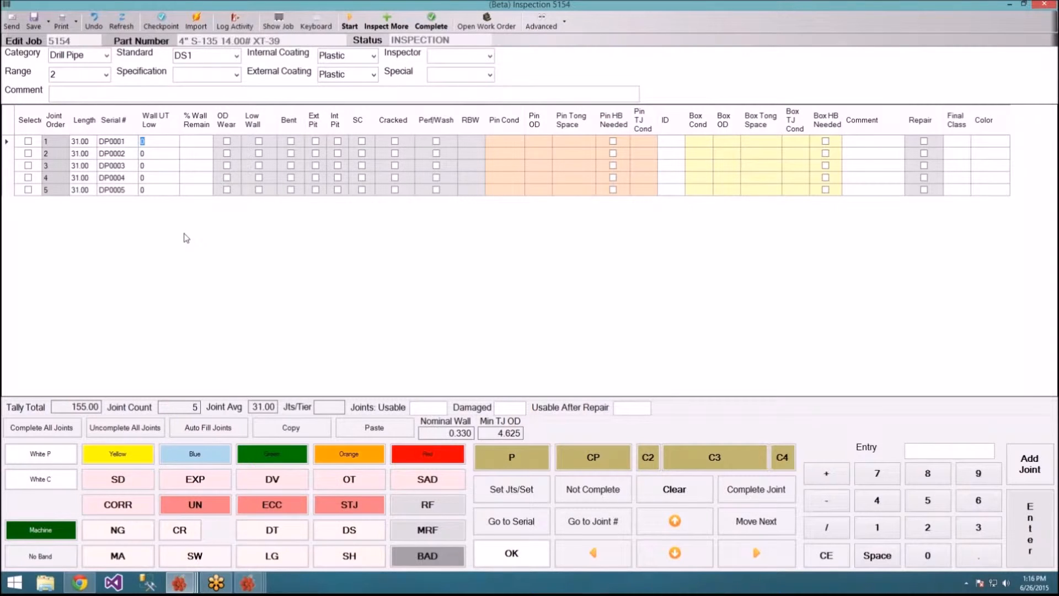
Step: Enter Wall UT Low readings 277, 274 and 870 for joints 1–3
{"action": "type", "text": "277"}
{"action": "key", "text": "Return"}
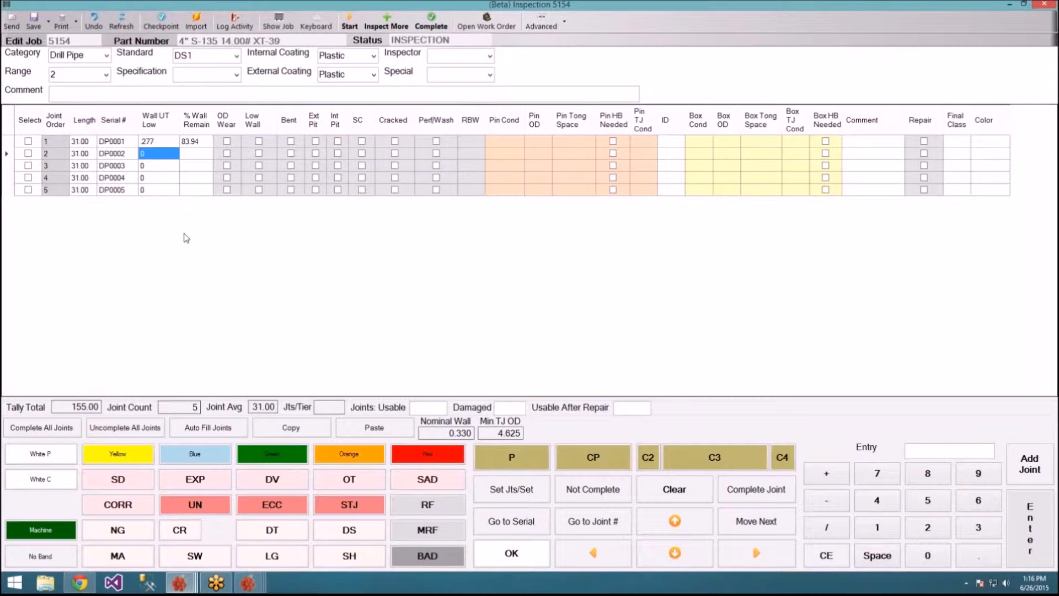
{"action": "left_click", "coordinate": [173, 154]}
{"action": "key", "text": "BackSpace"}
{"action": "type", "text": ".27"}
{"action": "type", "text": "4"}
{"action": "key", "text": "Return"}
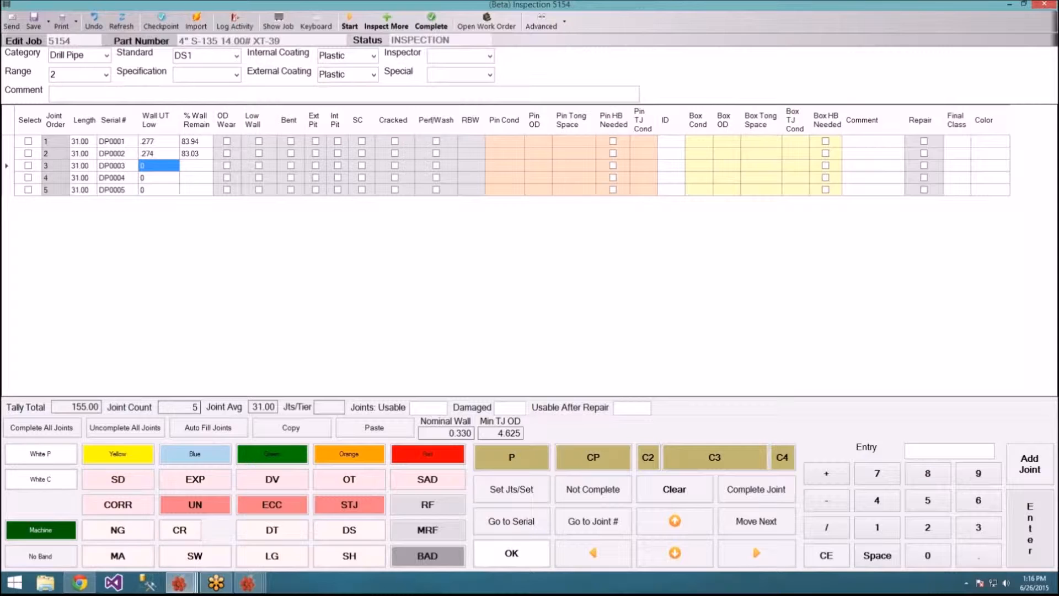
{"action": "type", "text": ".870"}
{"action": "key", "text": "Return"}
Step: Enter readings 308 and 281 for joints 4–5 and correct joint 3's reading to 287
{"action": "type", "text": ".93"}
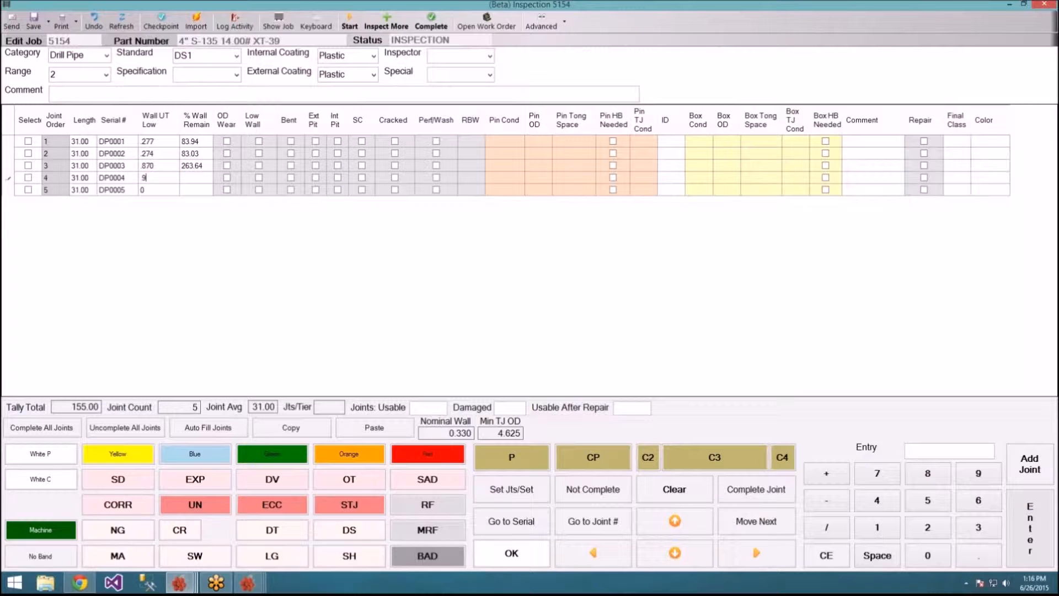
{"action": "key", "text": "BackSpace"}
{"action": "key", "text": "BackSpace"}
{"action": "key", "text": "BackSpace"}
{"action": "type", "text": ".308"}
{"action": "key", "text": "Return"}
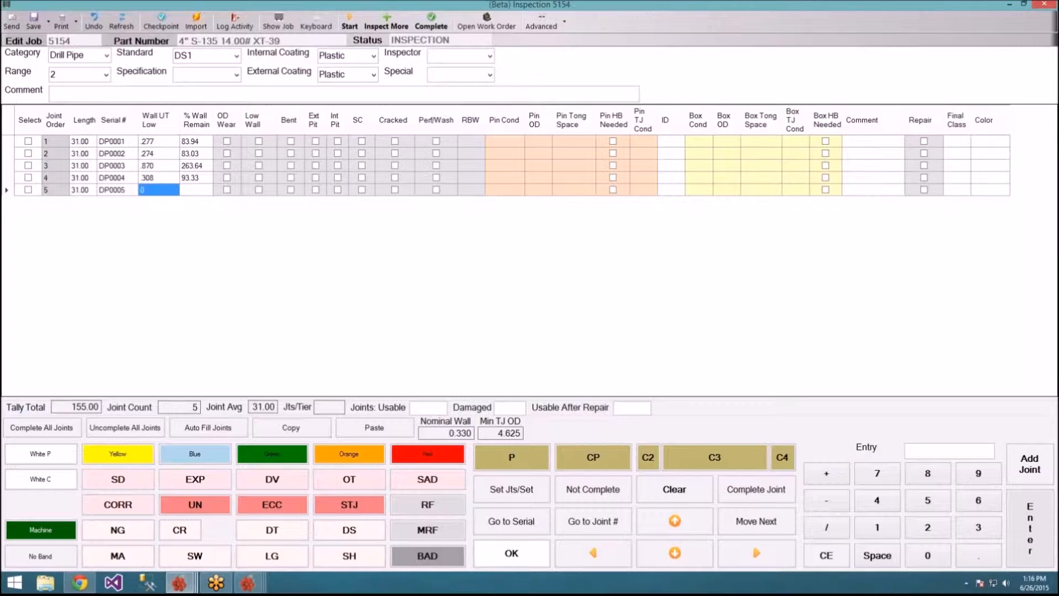
{"action": "type", "text": ".281"}
{"action": "key", "text": "Return"}
{"action": "left_click", "coordinate": [177, 166]}
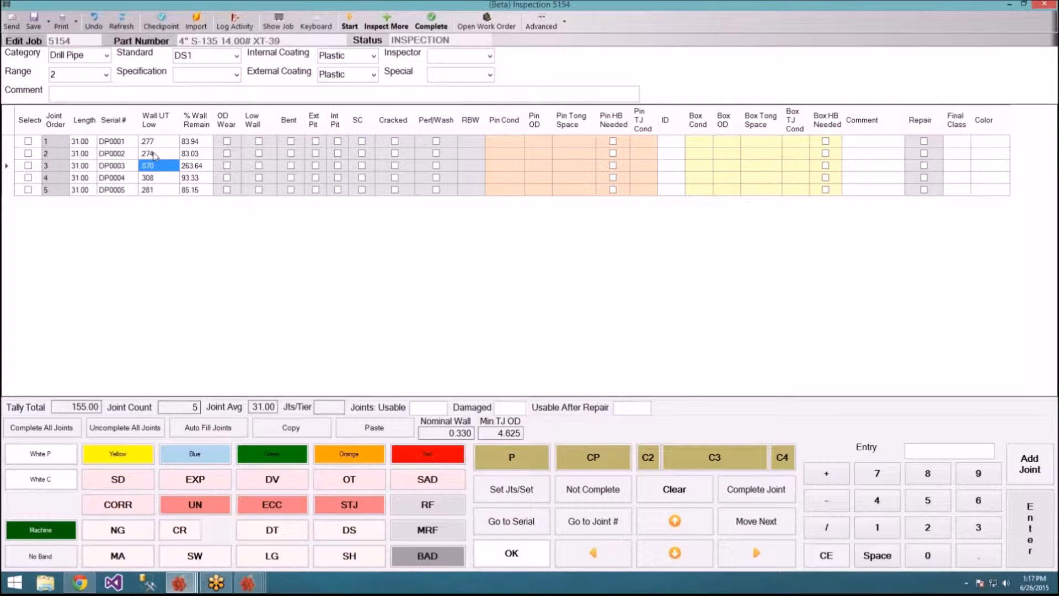
{"action": "type", "text": "287"}
{"action": "key", "text": "Return"}
{"action": "key", "text": "Return"}
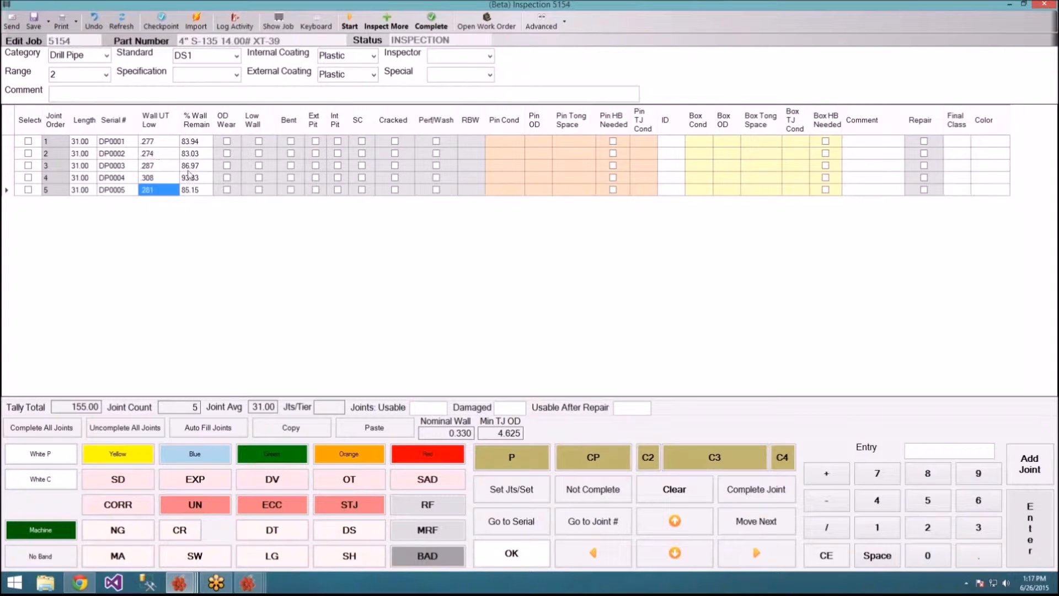
{"action": "left_click", "coordinate": [753, 528]}
{"action": "left_click", "coordinate": [753, 528]}
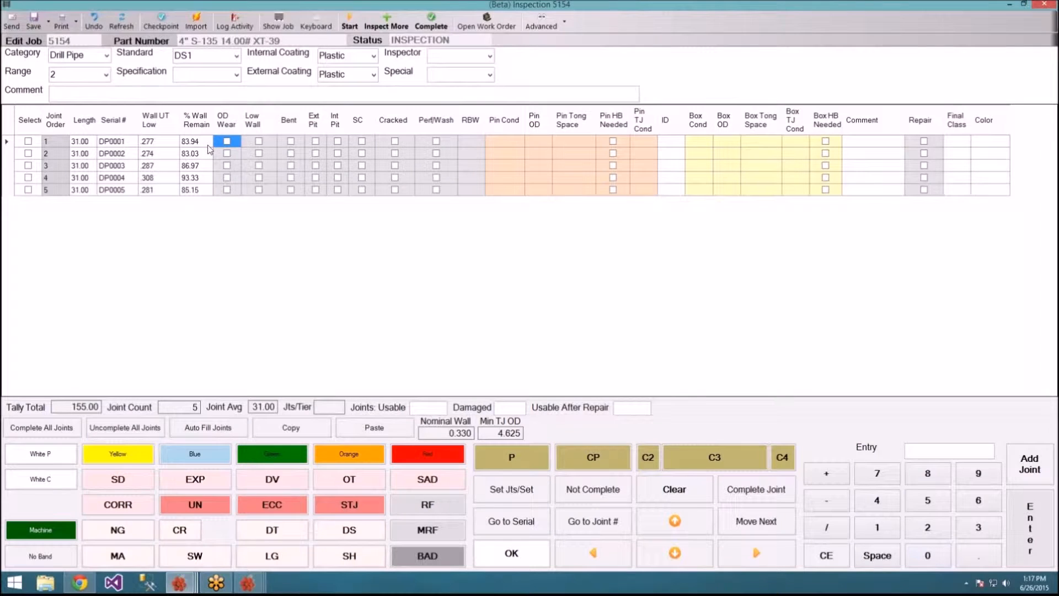
{"action": "left_click", "coordinate": [227, 141]}
{"action": "left_click", "coordinate": [226, 143]}
{"action": "left_click", "coordinate": [497, 560]}
{"action": "left_click", "coordinate": [498, 560]}
{"action": "left_click", "coordinate": [498, 560]}
{"action": "left_click", "coordinate": [497, 559]}
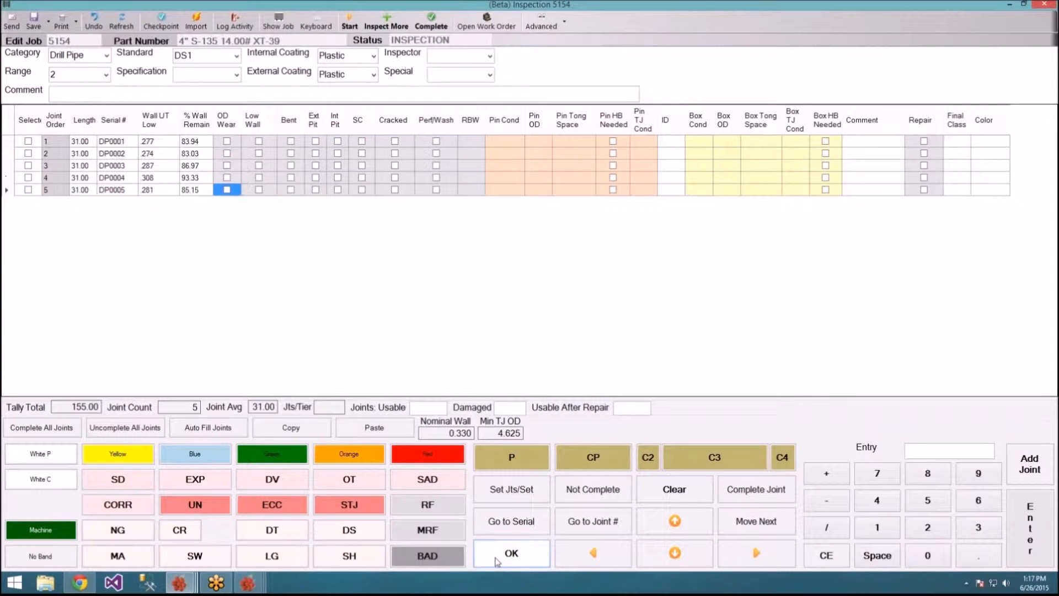
{"action": "left_click", "coordinate": [747, 519]}
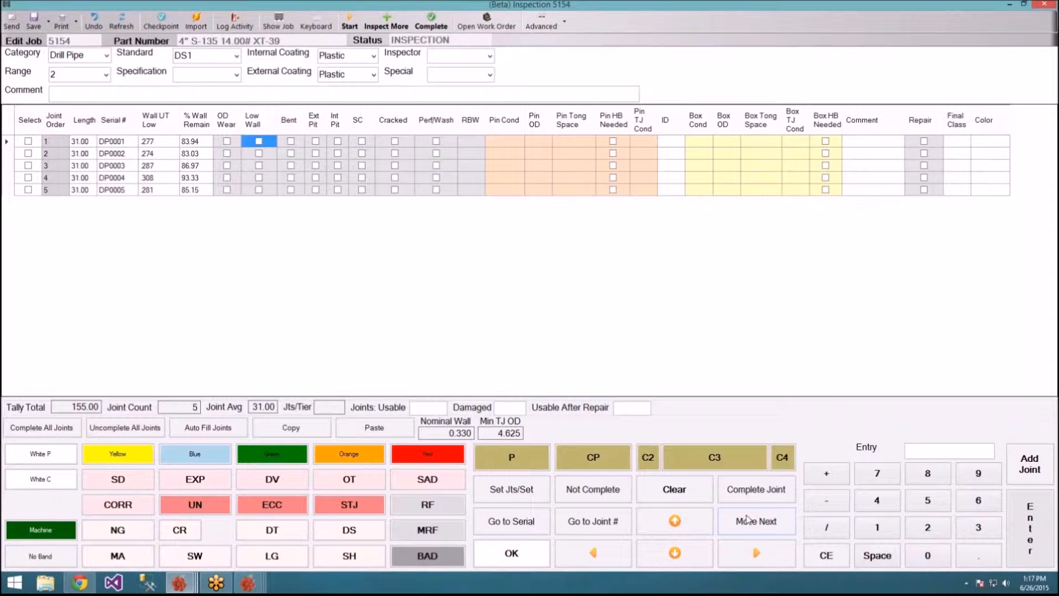
Step: Change joint 3's Wall UT Low reading from 287 to 261
{"action": "left_click", "coordinate": [163, 167]}
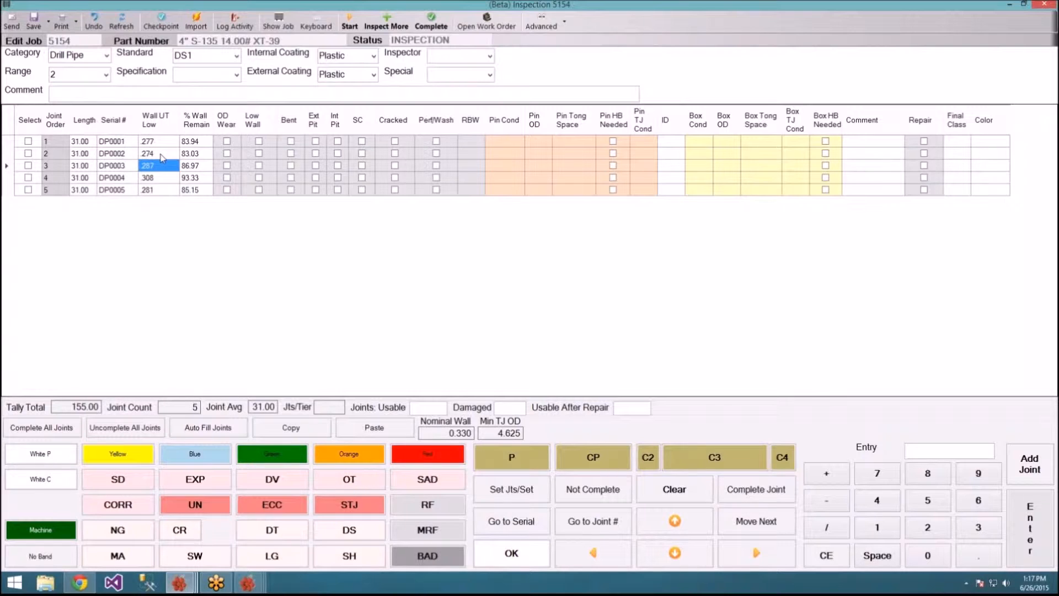
{"action": "key", "text": "BackSpace"}
{"action": "type", "text": "261"}
{"action": "key", "text": "Return"}
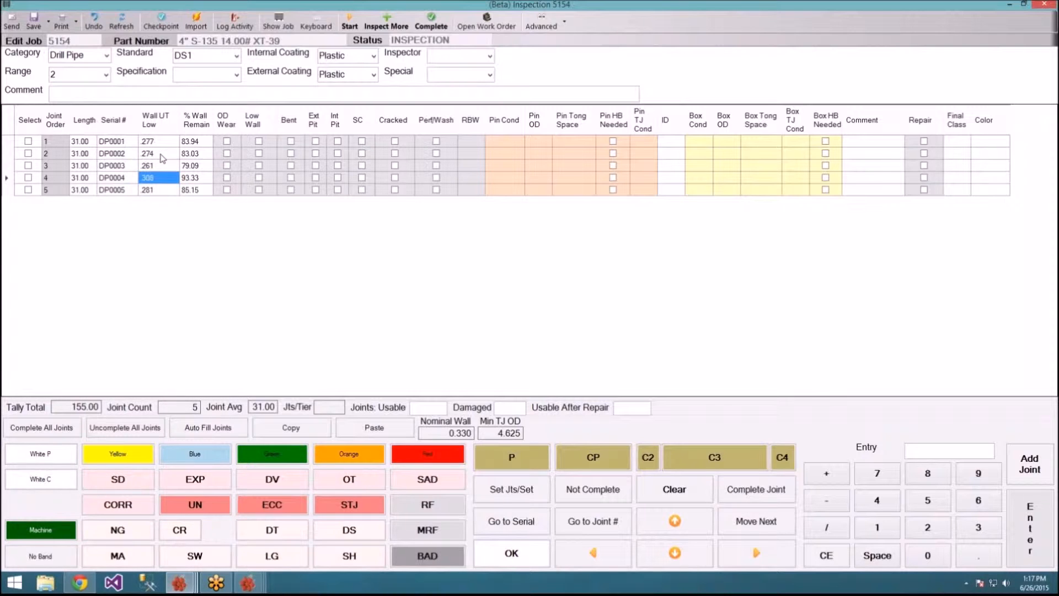
Step: Flag joint 3 as Low Wall while passing joints 1, 2 and 4
{"action": "left_click", "coordinate": [753, 534]}
{"action": "left_click", "coordinate": [754, 534]}
{"action": "left_click", "coordinate": [756, 534]}
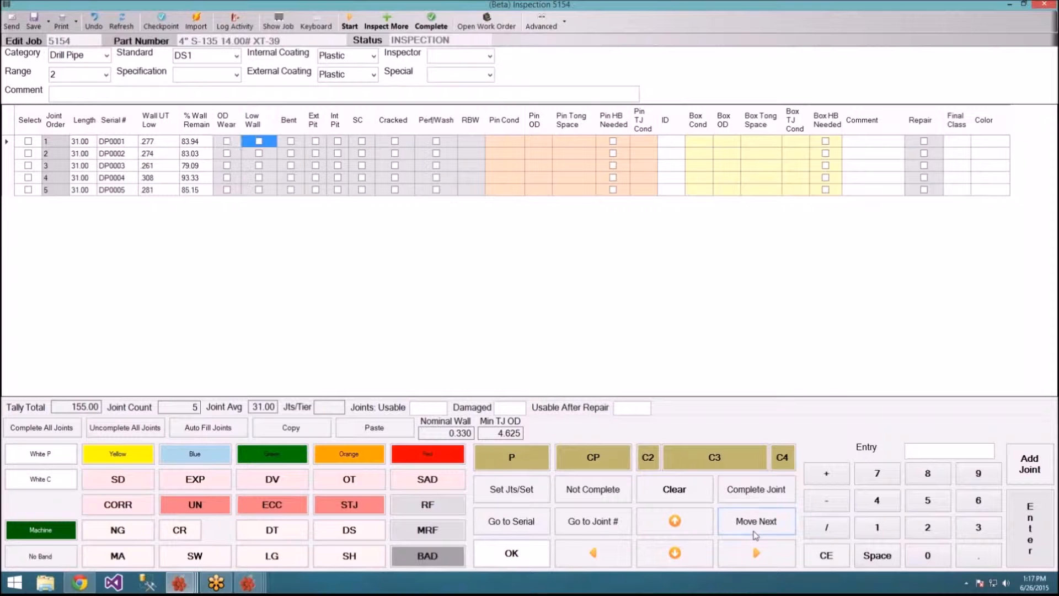
{"action": "left_click", "coordinate": [544, 556]}
{"action": "left_click", "coordinate": [505, 563]}
{"action": "left_click", "coordinate": [437, 562]}
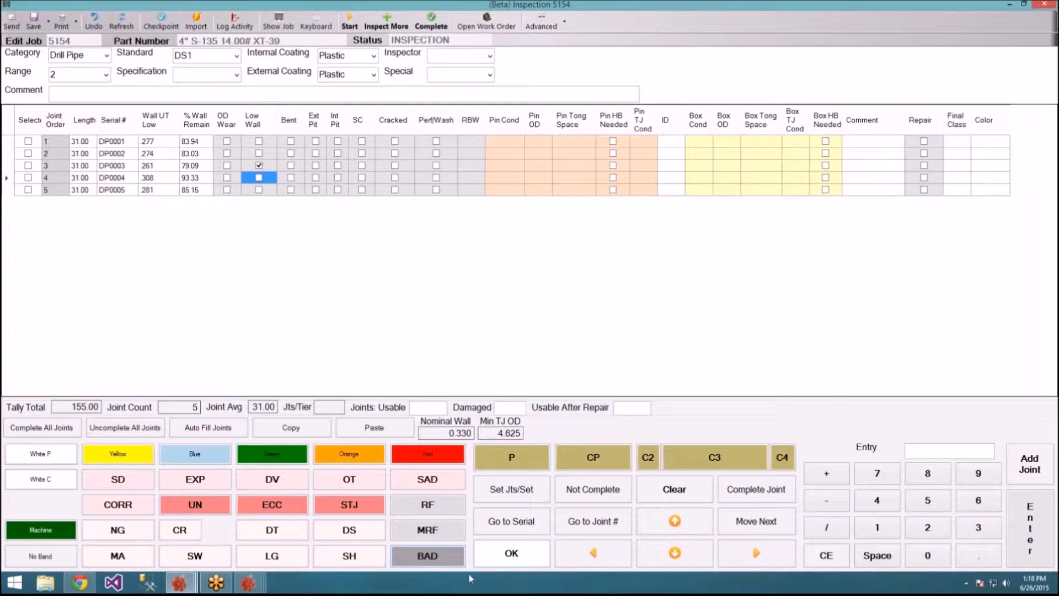
{"action": "left_click", "coordinate": [516, 557]}
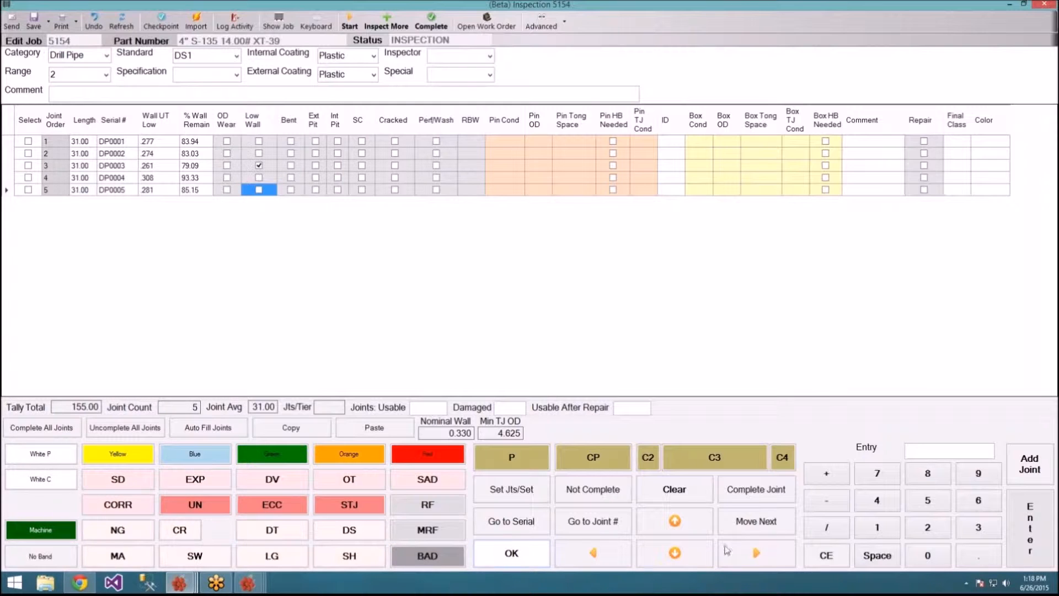
{"action": "left_click", "coordinate": [752, 531]}
{"action": "left_click", "coordinate": [751, 531]}
{"action": "left_click", "coordinate": [751, 530]}
{"action": "left_click", "coordinate": [751, 531]}
{"action": "left_click", "coordinate": [751, 531]}
{"action": "left_click", "coordinate": [751, 531]}
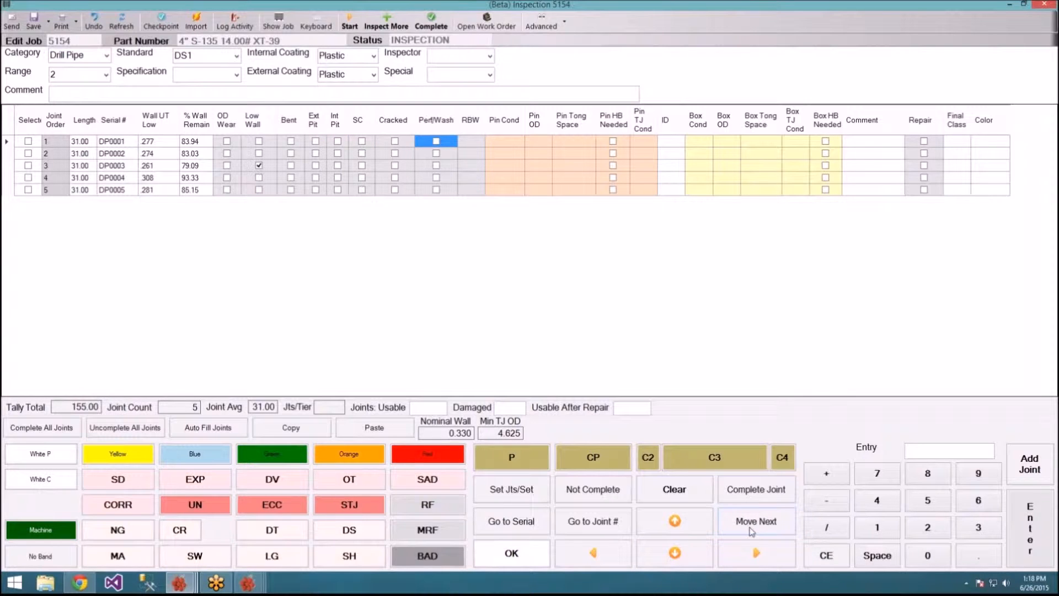
{"action": "left_click", "coordinate": [751, 530]}
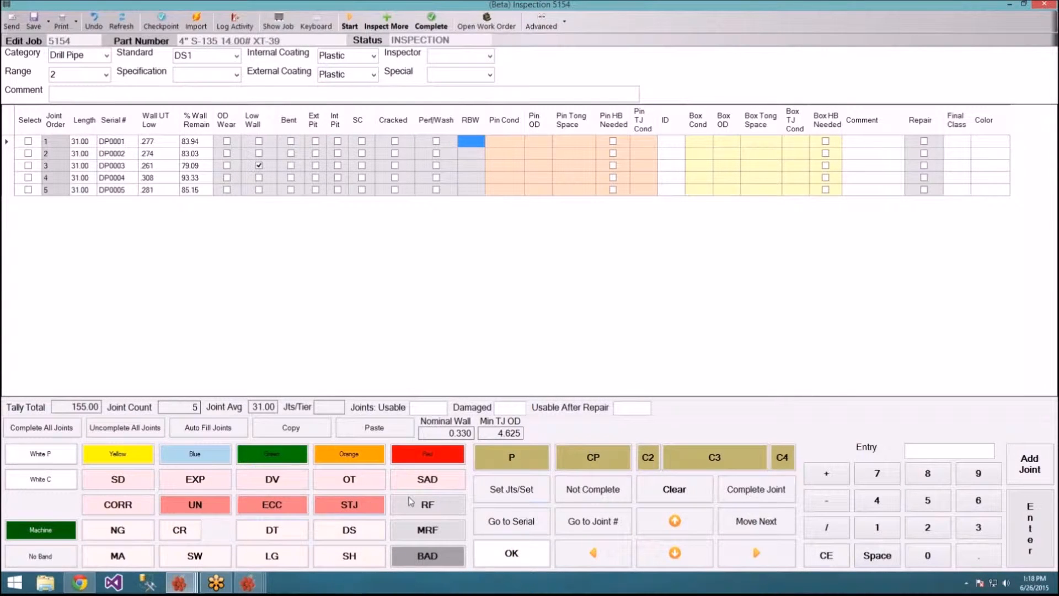
Step: Mark joints 1 and 2 RF under Pin Cond, clearing the RF entries mistakenly placed in RBW
{"action": "left_click", "coordinate": [426, 504]}
{"action": "left_click", "coordinate": [426, 504]}
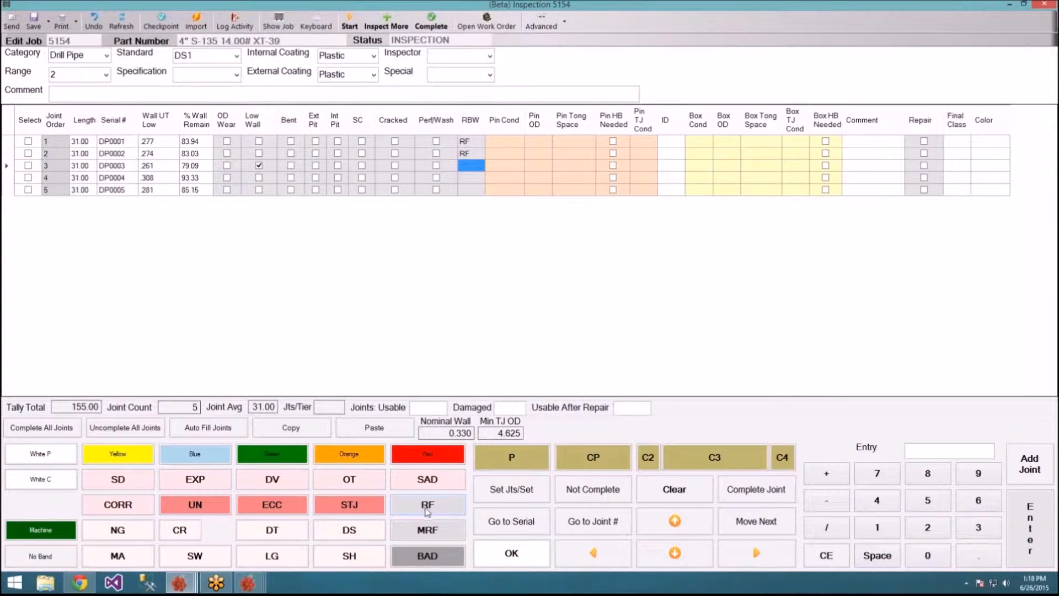
{"action": "left_click", "coordinate": [676, 557]}
{"action": "left_click", "coordinate": [676, 557]}
{"action": "left_click", "coordinate": [753, 518]}
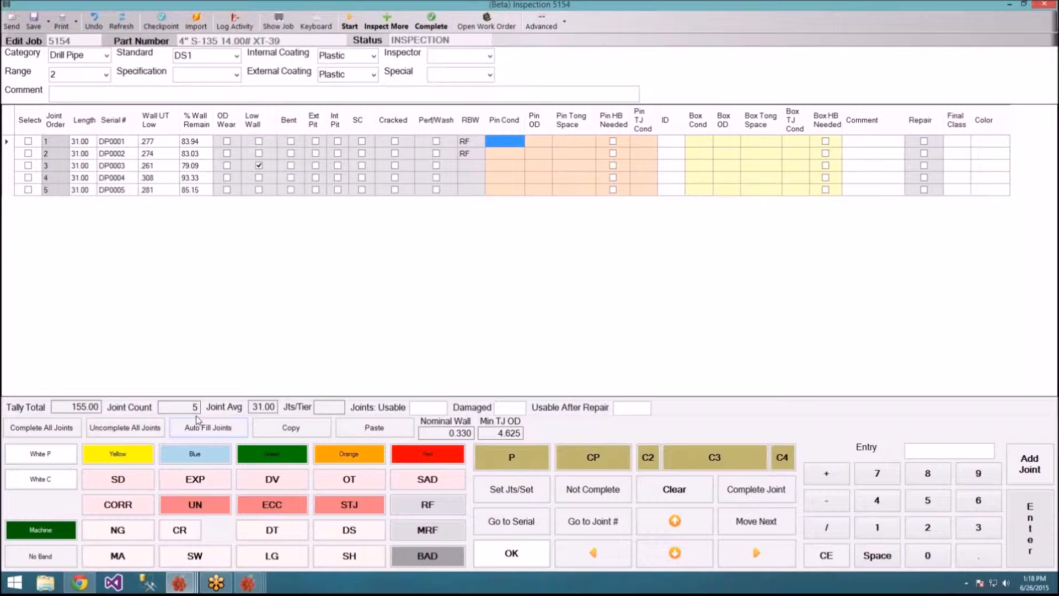
{"action": "left_click", "coordinate": [481, 145]}
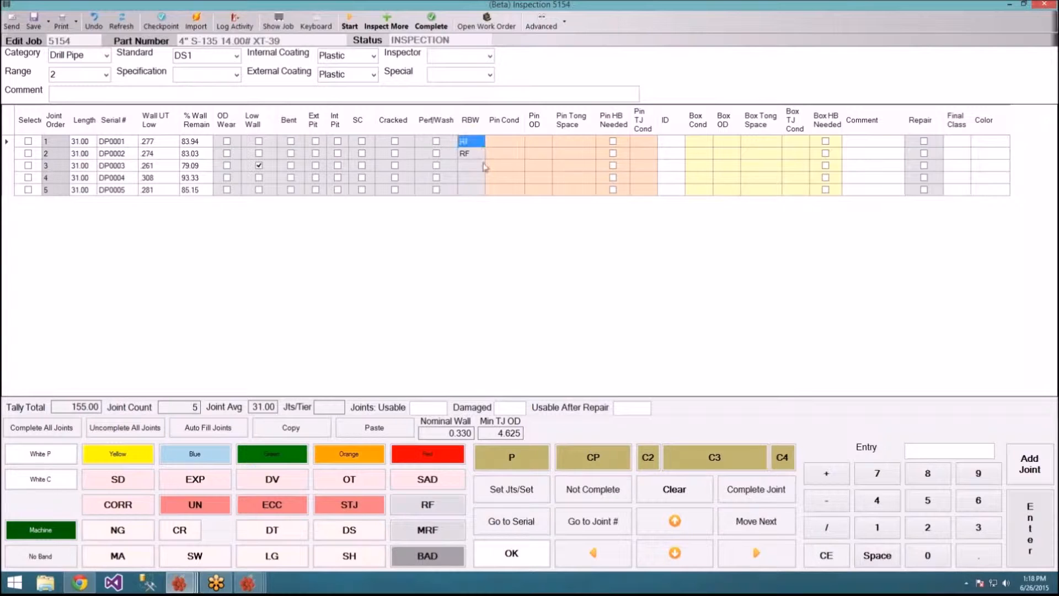
{"action": "left_click", "coordinate": [678, 501]}
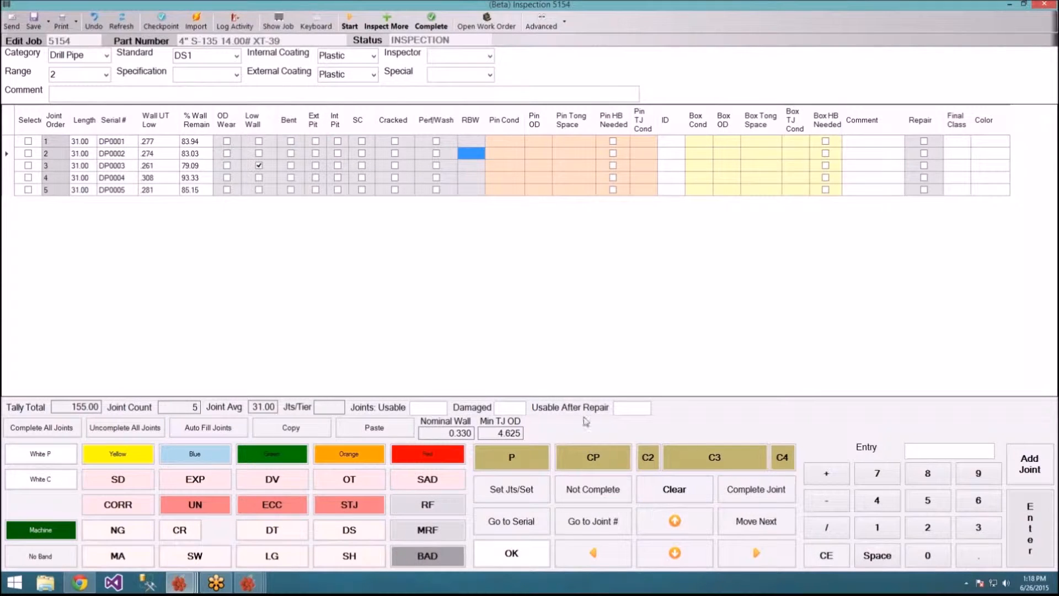
{"action": "left_click", "coordinate": [766, 518]}
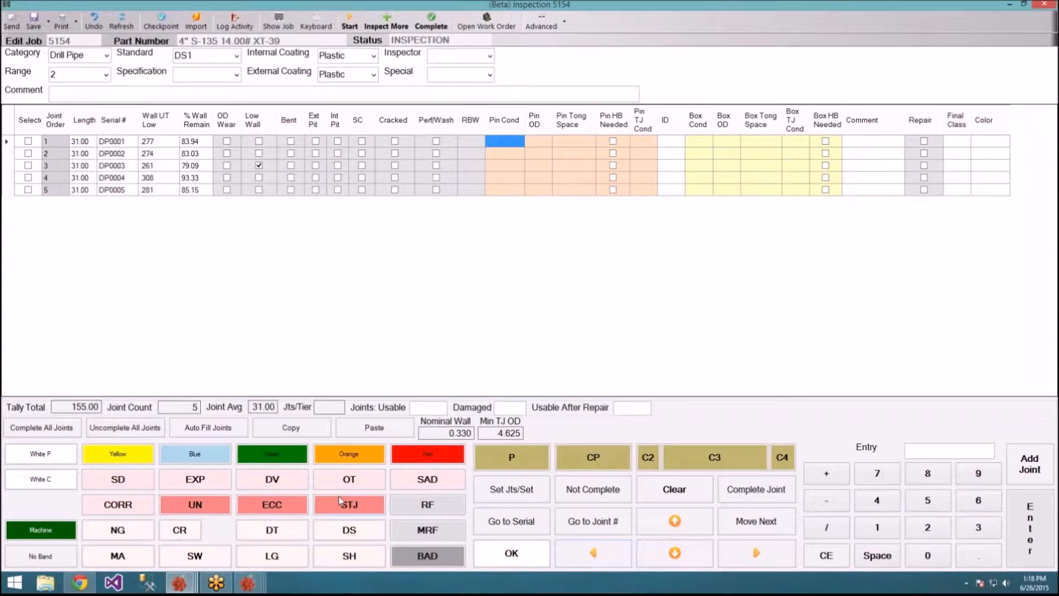
{"action": "left_click", "coordinate": [429, 511]}
{"action": "left_click", "coordinate": [449, 506]}
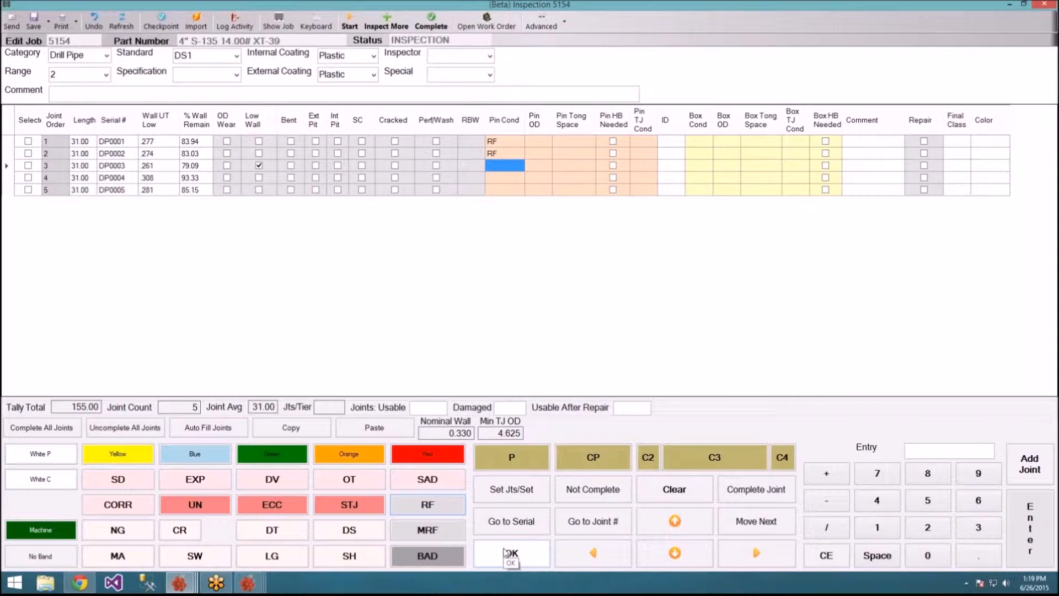
{"action": "left_click", "coordinate": [759, 524]}
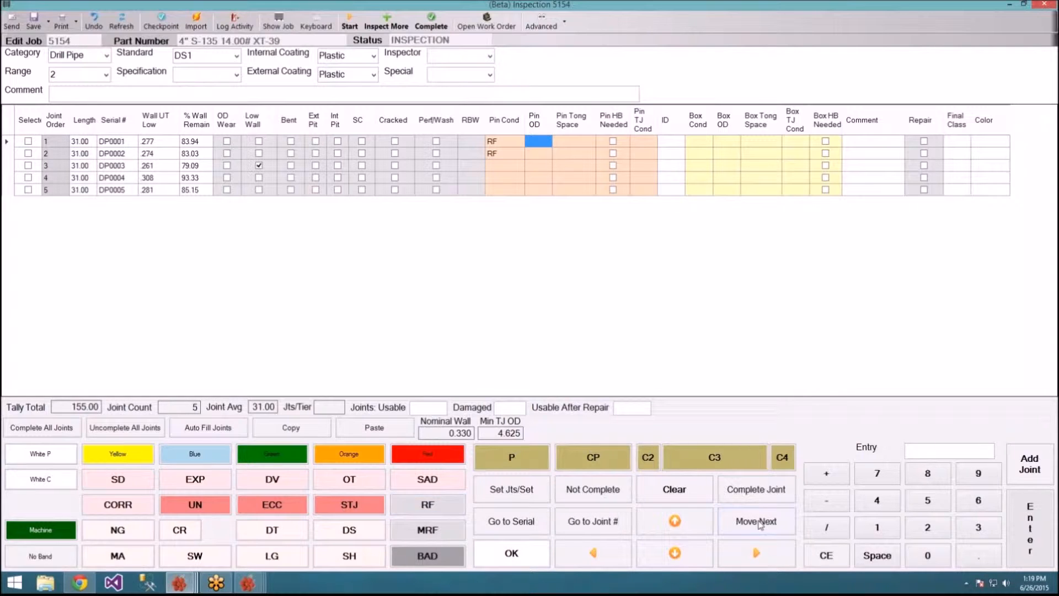
Step: Enter 4 7/8 as joint 1's Pin OD and copy it into joints 2–5
{"action": "left_click", "coordinate": [877, 501]}
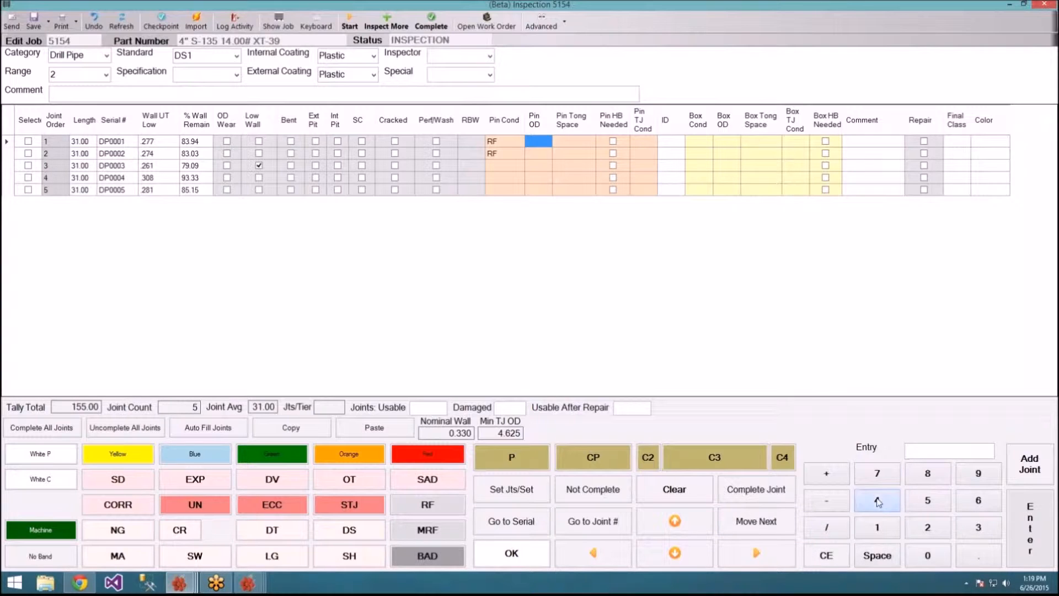
{"action": "left_click", "coordinate": [876, 475]}
{"action": "left_click", "coordinate": [841, 534]}
{"action": "left_click", "coordinate": [932, 475]}
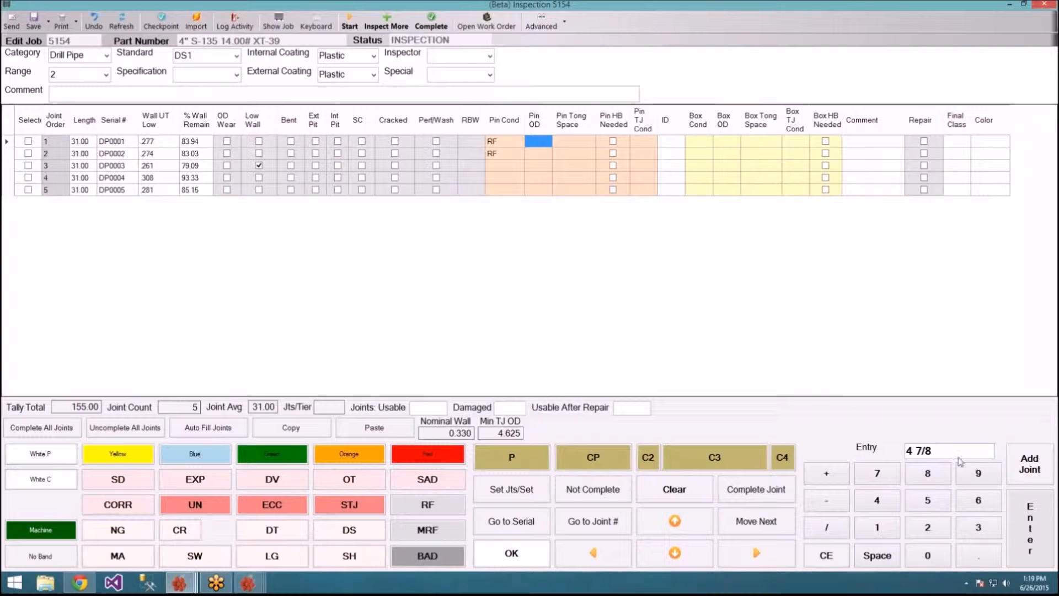
{"action": "left_click", "coordinate": [1017, 519]}
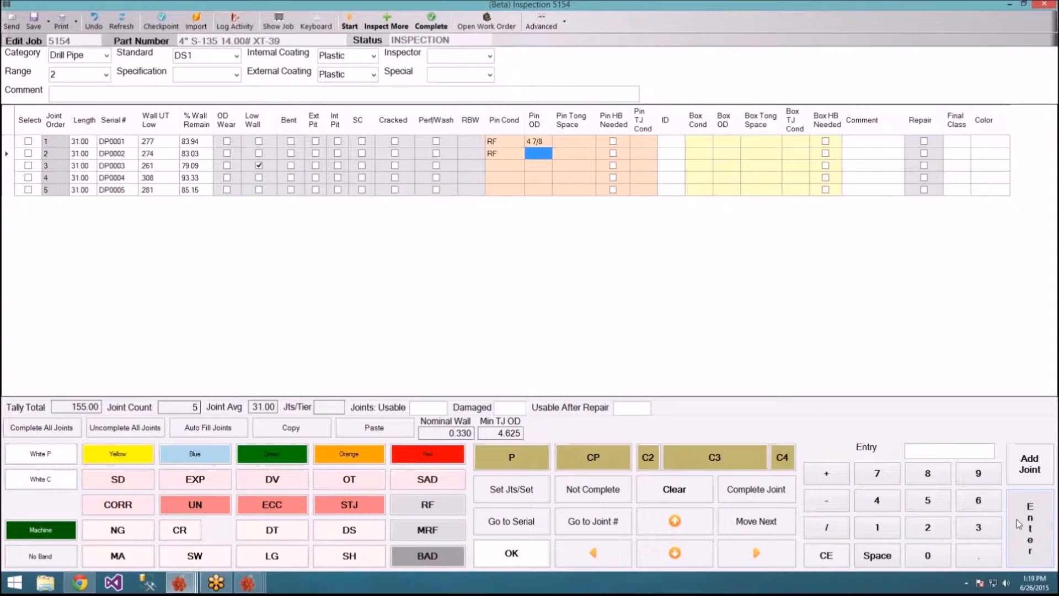
{"action": "left_click", "coordinate": [542, 142]}
{"action": "left_click", "coordinate": [682, 561]}
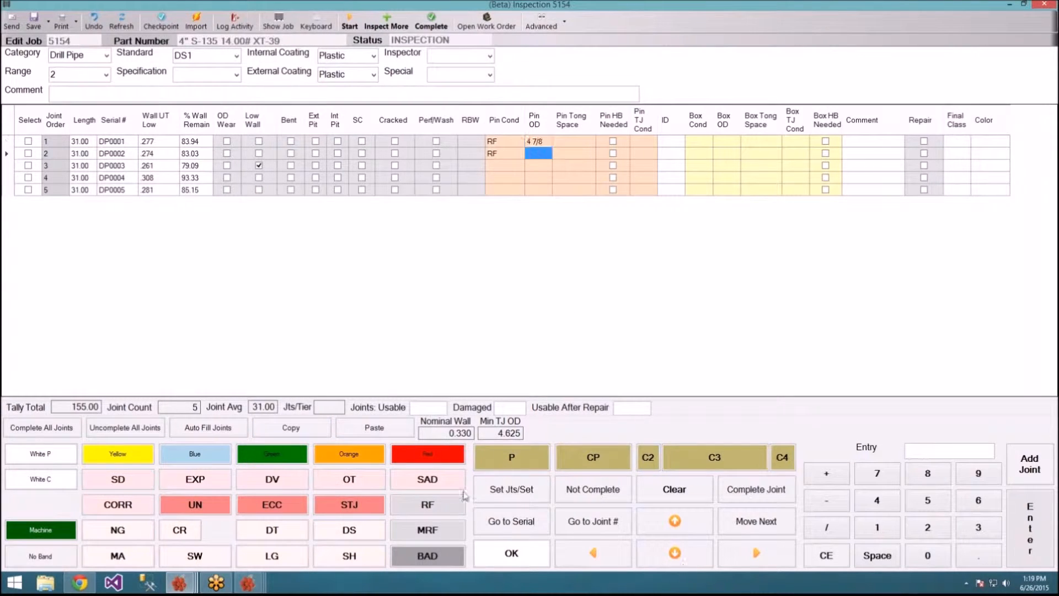
{"action": "left_click", "coordinate": [368, 433]}
{"action": "left_click", "coordinate": [368, 433]}
{"action": "left_click", "coordinate": [369, 433]}
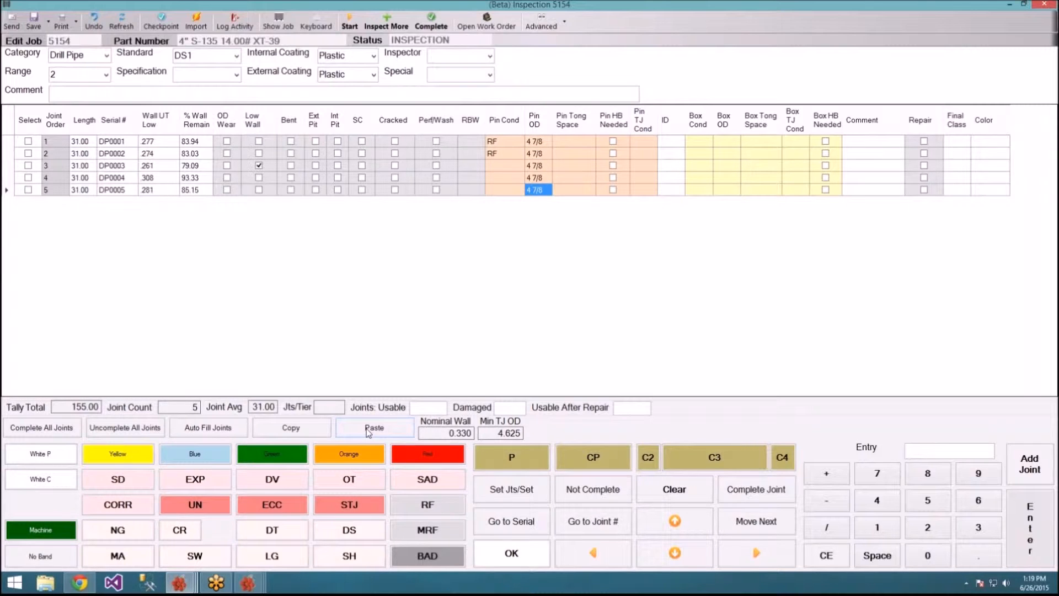
{"action": "left_click", "coordinate": [771, 528]}
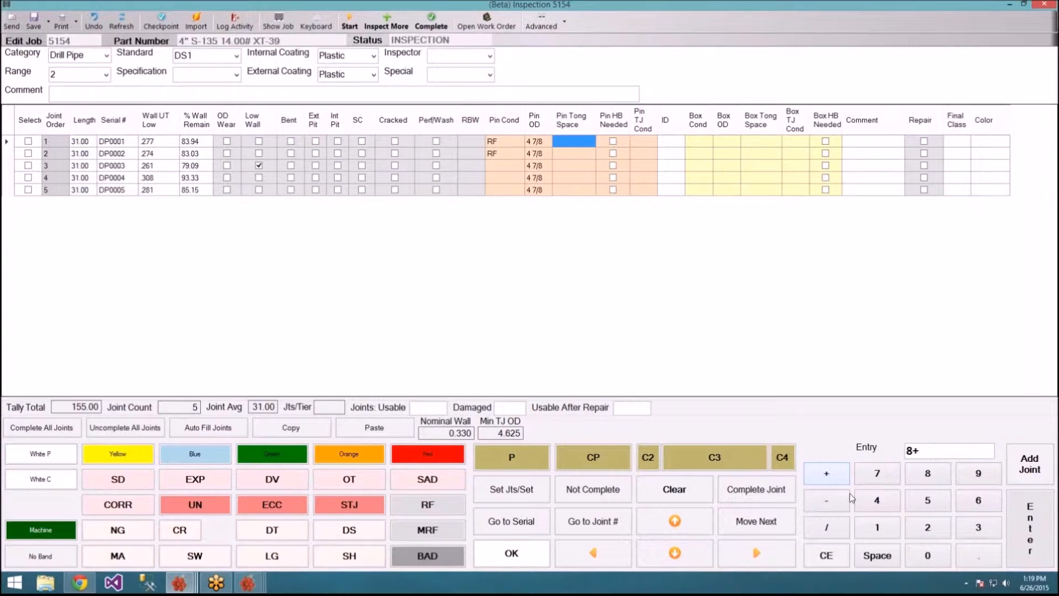
Step: Enter 8+ as joint 1's Pin Tong Space and paste it into joints 2–5
{"action": "left_click", "coordinate": [1029, 524]}
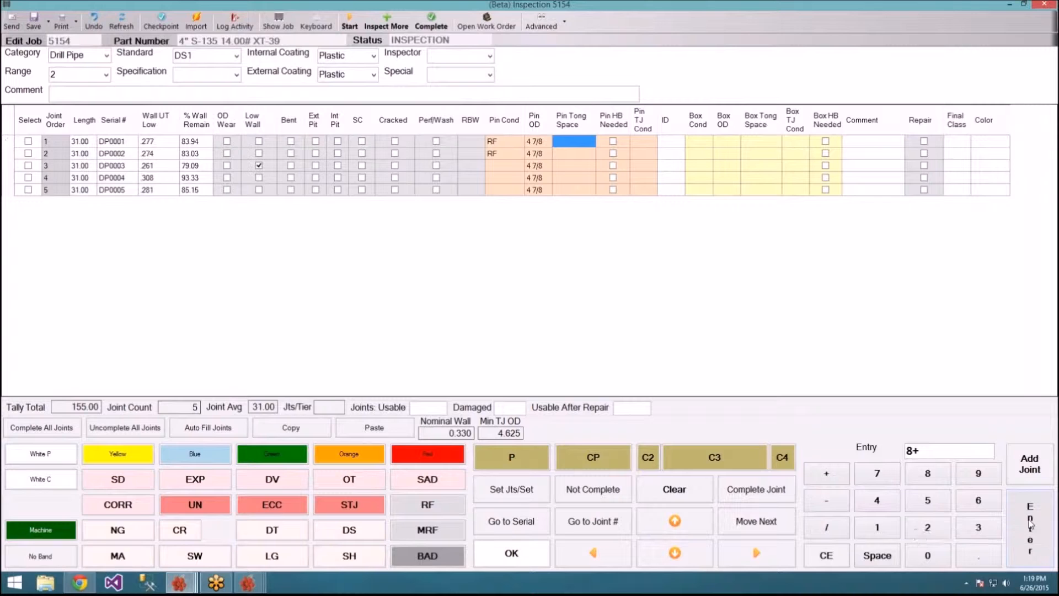
{"action": "left_click", "coordinate": [675, 521]}
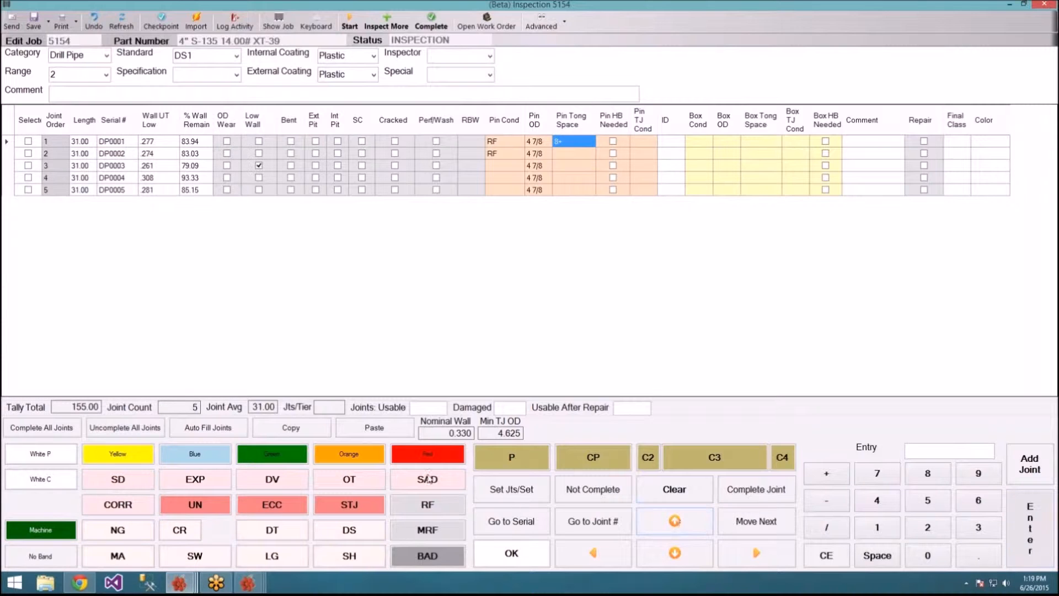
{"action": "left_click", "coordinate": [673, 552]}
{"action": "left_click", "coordinate": [357, 428]}
{"action": "left_click", "coordinate": [357, 428]}
{"action": "left_click", "coordinate": [358, 429]}
{"action": "left_click", "coordinate": [357, 428]}
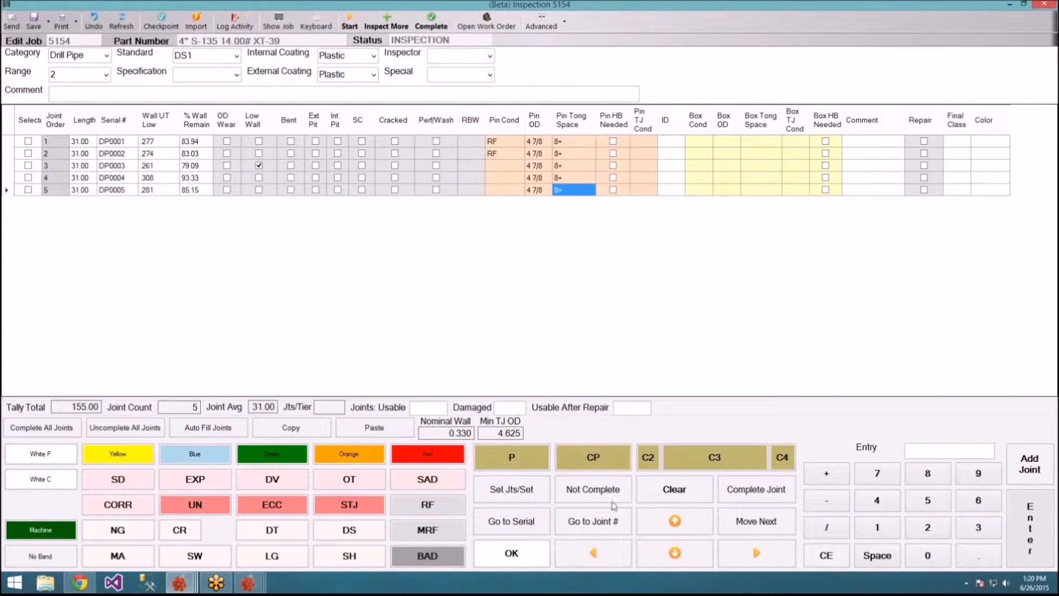
{"action": "left_click", "coordinate": [763, 520]}
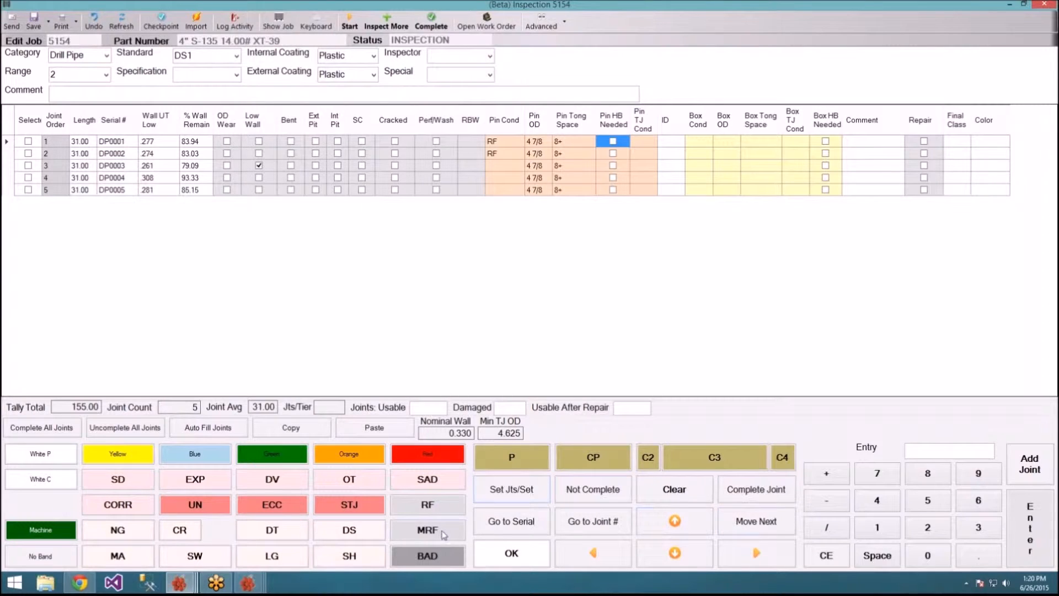
Step: Check Pin HB Needed for joints 2 and 4, leaving joints 1 and 3 unchecked
{"action": "left_click", "coordinate": [504, 565]}
{"action": "left_click", "coordinate": [440, 563]}
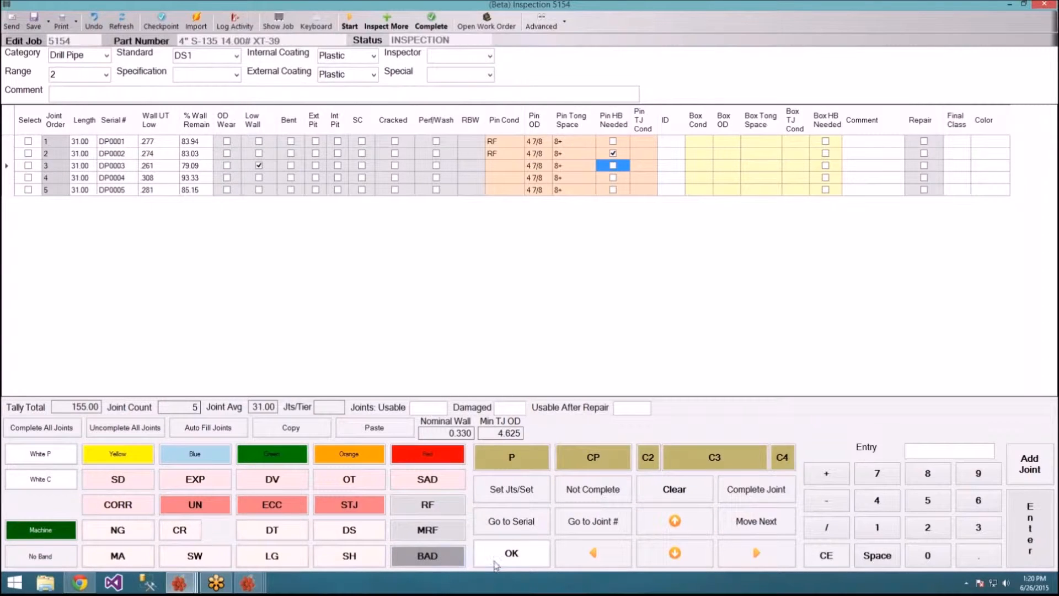
{"action": "left_click", "coordinate": [495, 564]}
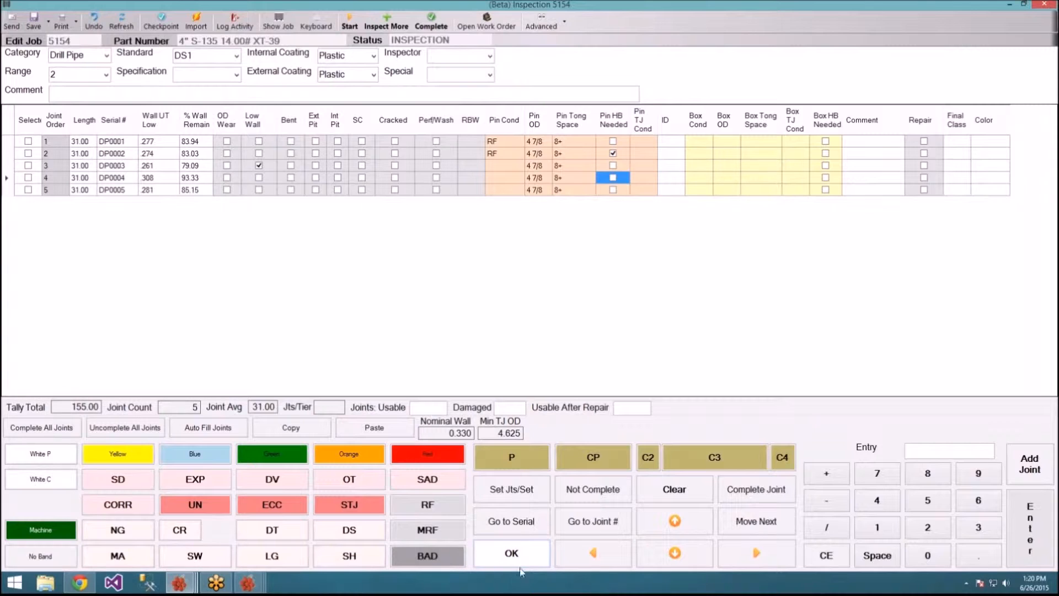
{"action": "left_click", "coordinate": [425, 563]}
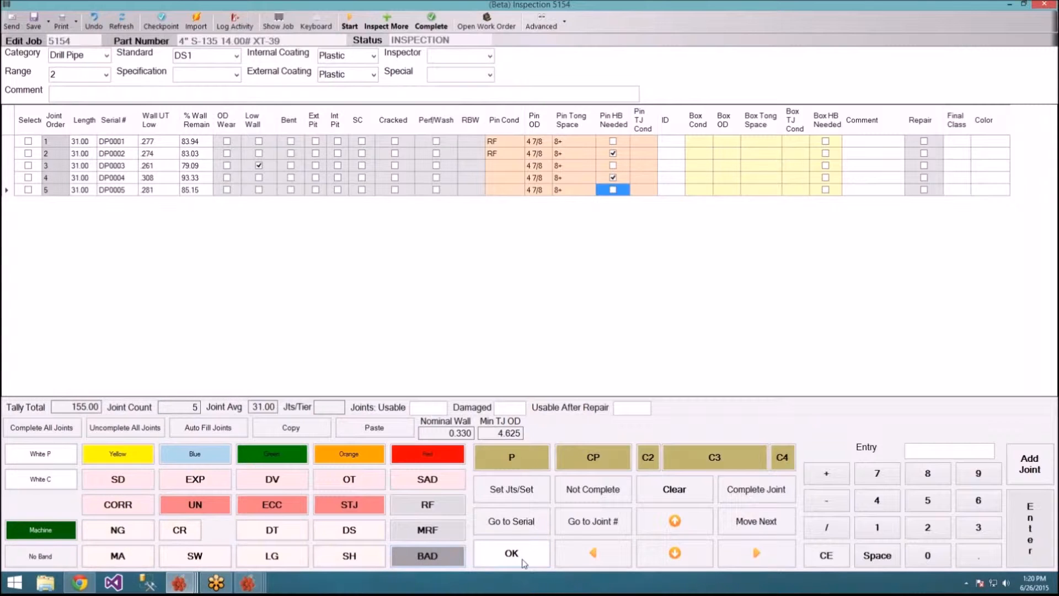
{"action": "left_click", "coordinate": [736, 520]}
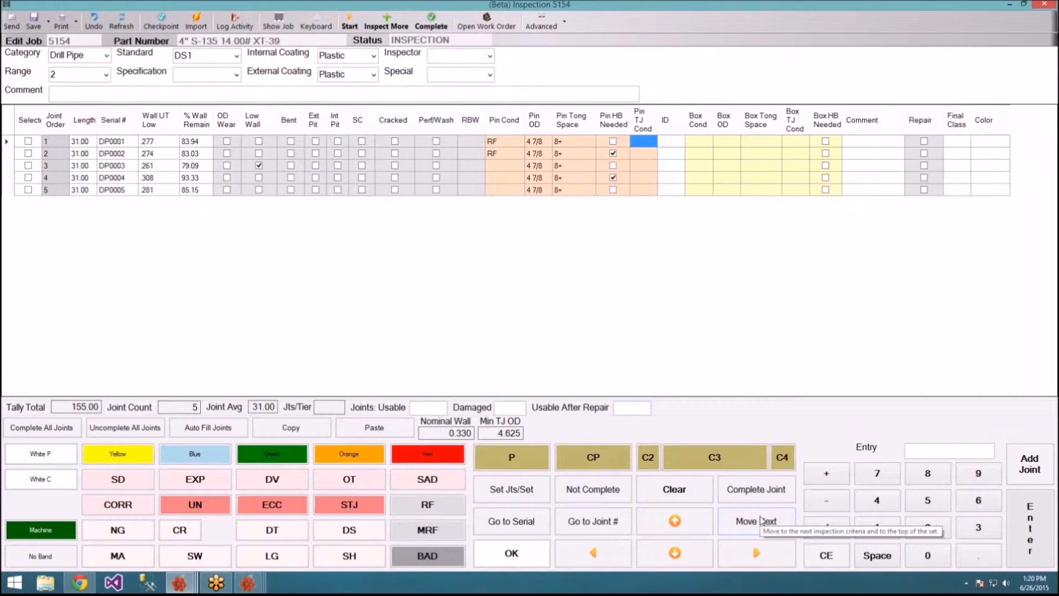
Step: Enter 2 9/16 as joint 1's ID and copy it down to joints 2–5
{"action": "left_click", "coordinate": [760, 521]}
{"action": "left_click", "coordinate": [944, 534]}
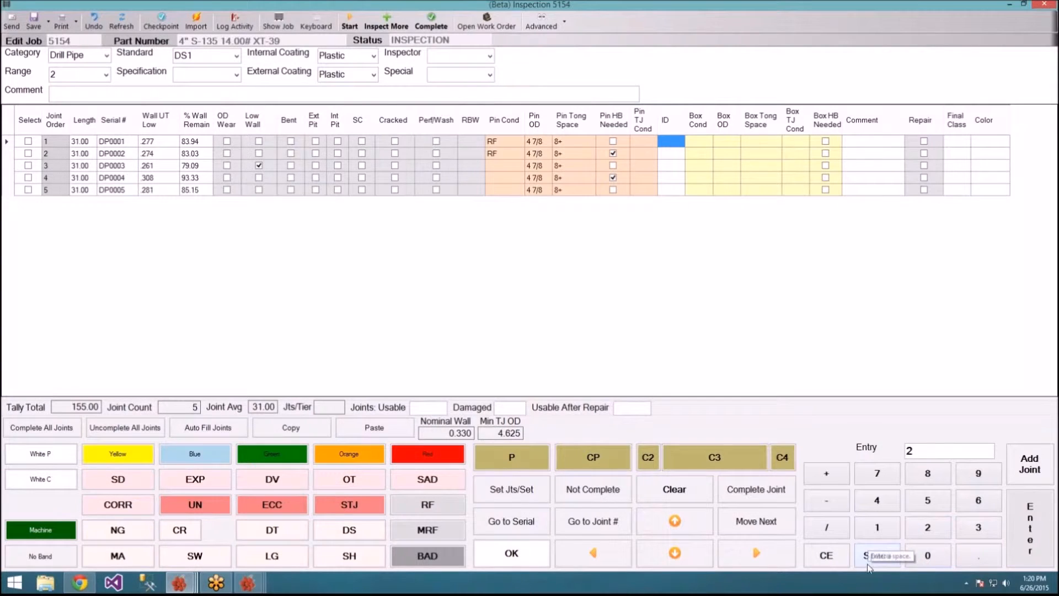
{"action": "left_click", "coordinate": [874, 551]}
{"action": "left_click", "coordinate": [980, 481]}
{"action": "left_click", "coordinate": [836, 534]}
{"action": "left_click", "coordinate": [886, 533]}
{"action": "left_click", "coordinate": [978, 502]}
{"action": "left_click", "coordinate": [1028, 516]}
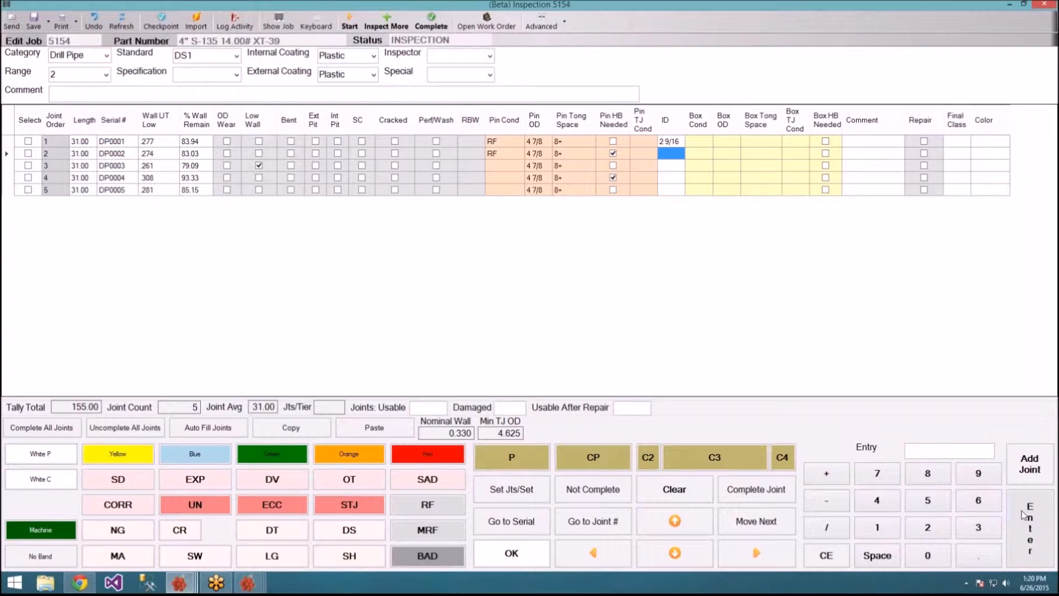
{"action": "left_click", "coordinate": [688, 521]}
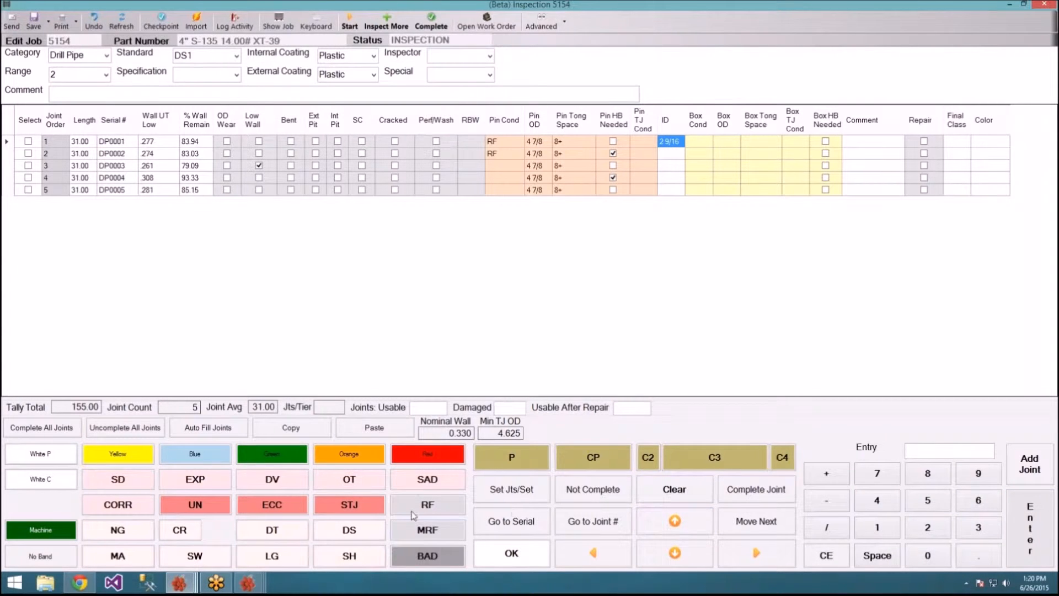
{"action": "left_click", "coordinate": [291, 428]}
{"action": "left_click", "coordinate": [378, 429]}
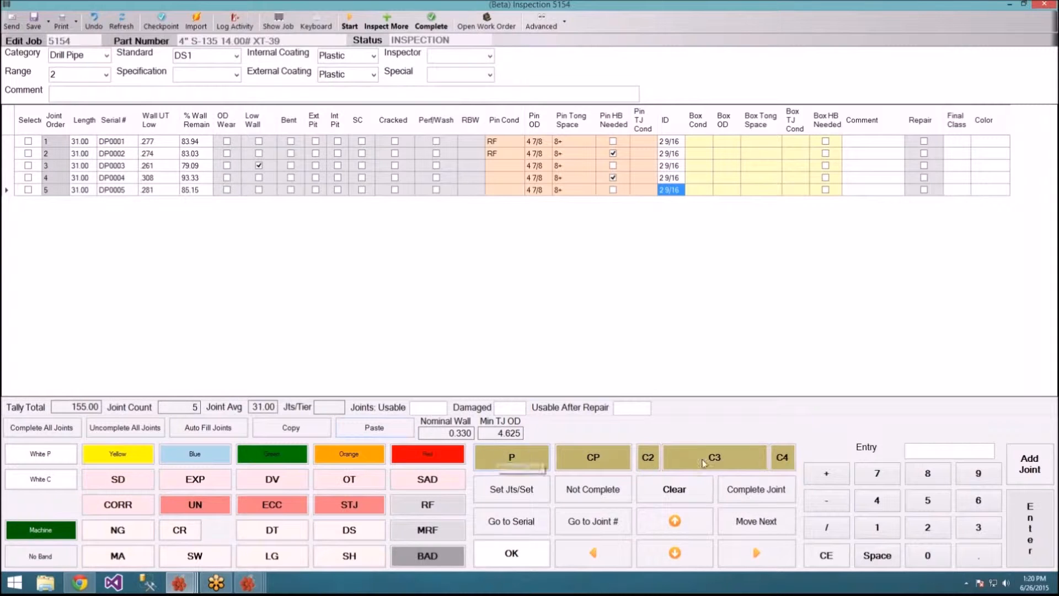
{"action": "left_click", "coordinate": [774, 523]}
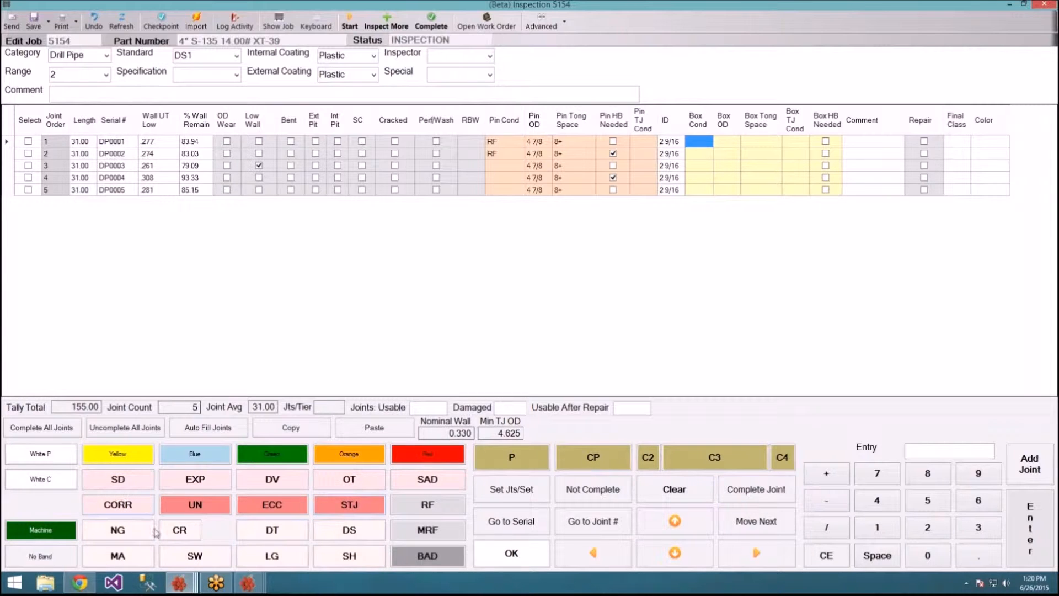
Step: Record Box Cond as SH, SW, RF, RF, RF down the joints
{"action": "left_click", "coordinate": [364, 561]}
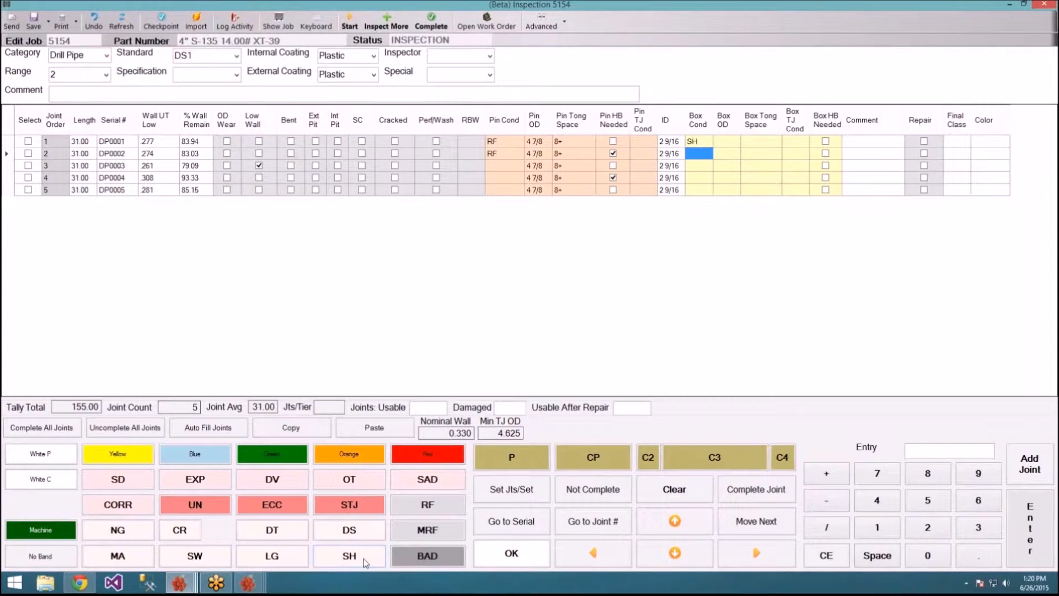
{"action": "left_click", "coordinate": [210, 556]}
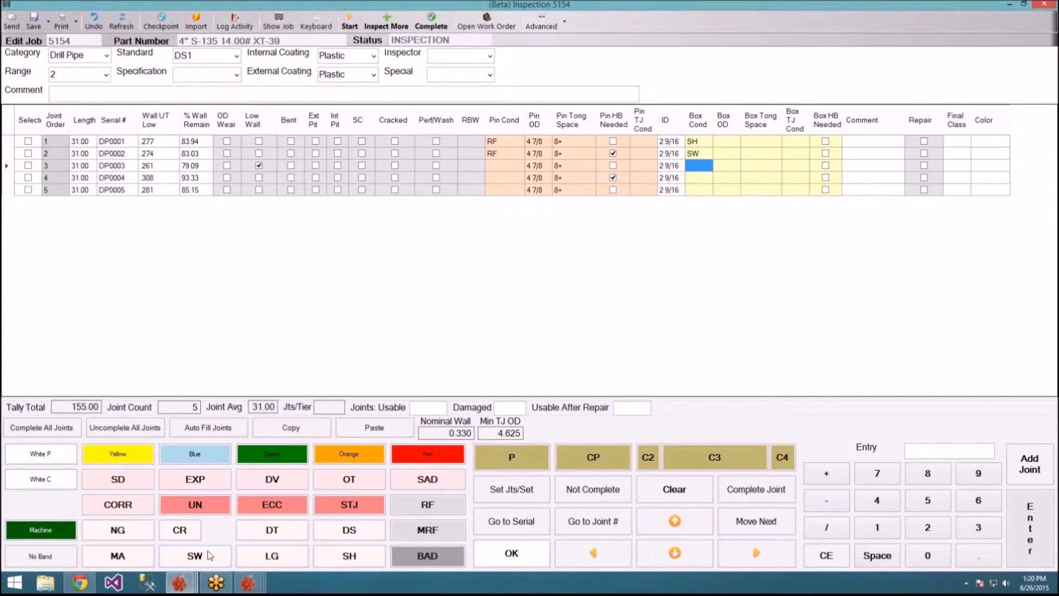
{"action": "left_click", "coordinate": [436, 507]}
{"action": "left_click", "coordinate": [438, 506]}
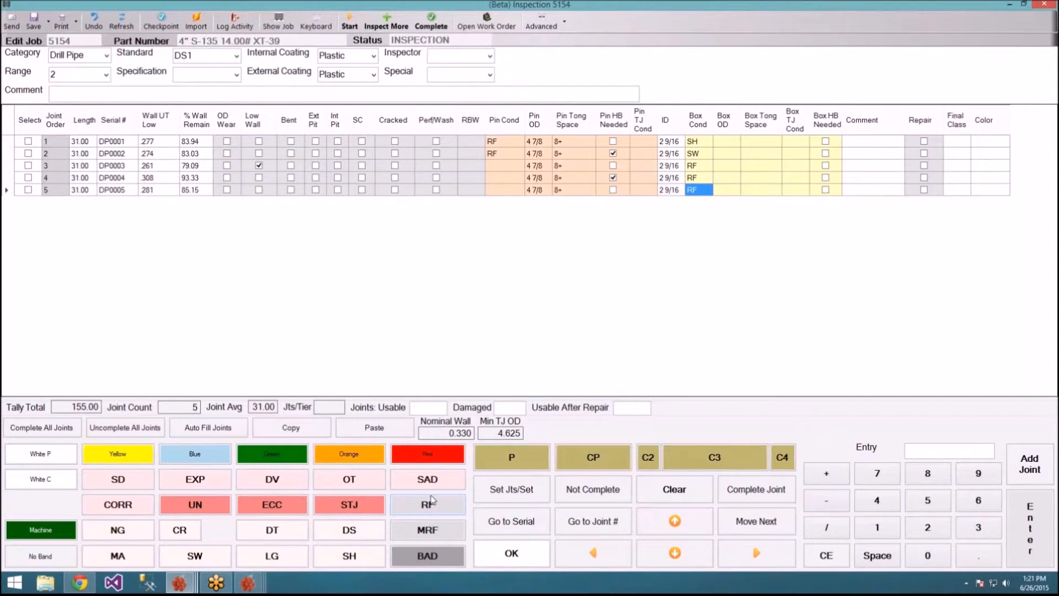
Step: Enter 4 7/8 as joint 1's Box OD and repeat it for the remaining joints
{"action": "left_click", "coordinate": [747, 519]}
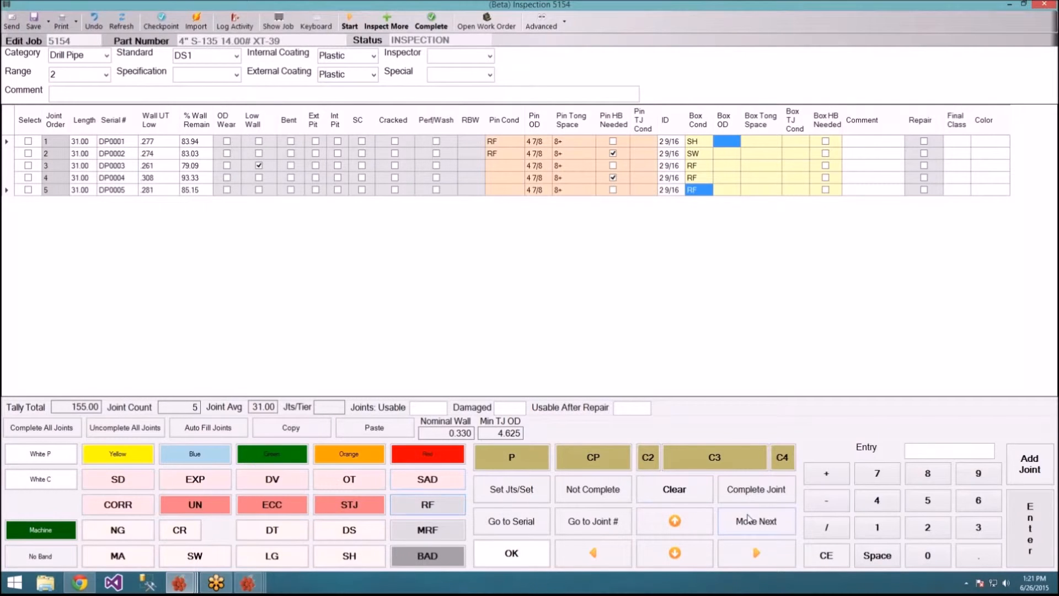
{"action": "left_click", "coordinate": [899, 504]}
{"action": "left_click", "coordinate": [876, 477]}
{"action": "left_click", "coordinate": [829, 525]}
{"action": "left_click", "coordinate": [922, 472]}
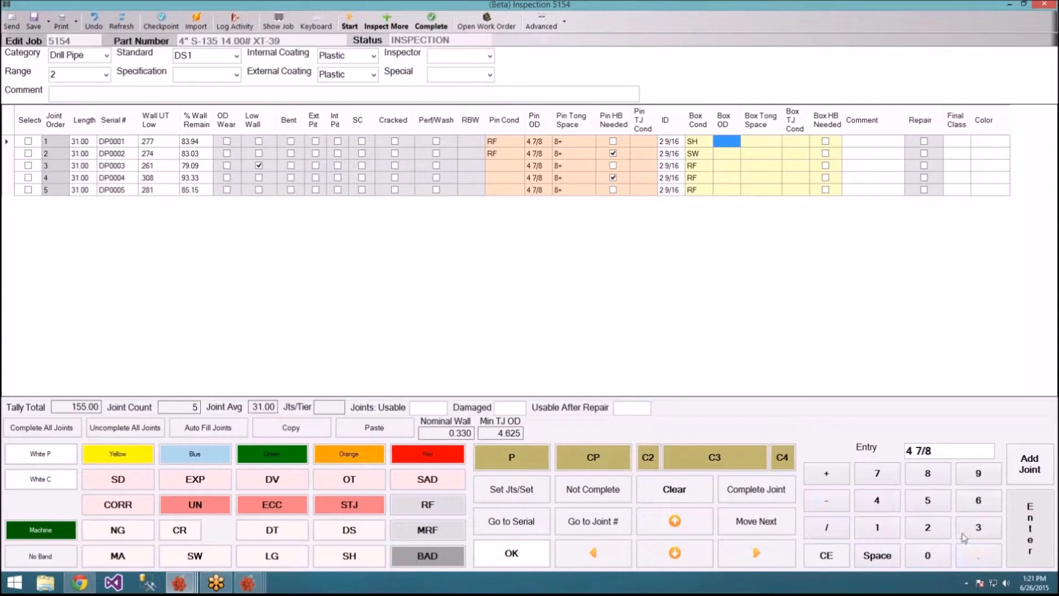
{"action": "left_click", "coordinate": [1024, 540]}
{"action": "left_click", "coordinate": [388, 432]}
{"action": "left_click", "coordinate": [388, 432]}
{"action": "left_click", "coordinate": [388, 431]}
{"action": "left_click", "coordinate": [389, 431]}
{"action": "left_click", "coordinate": [389, 432]}
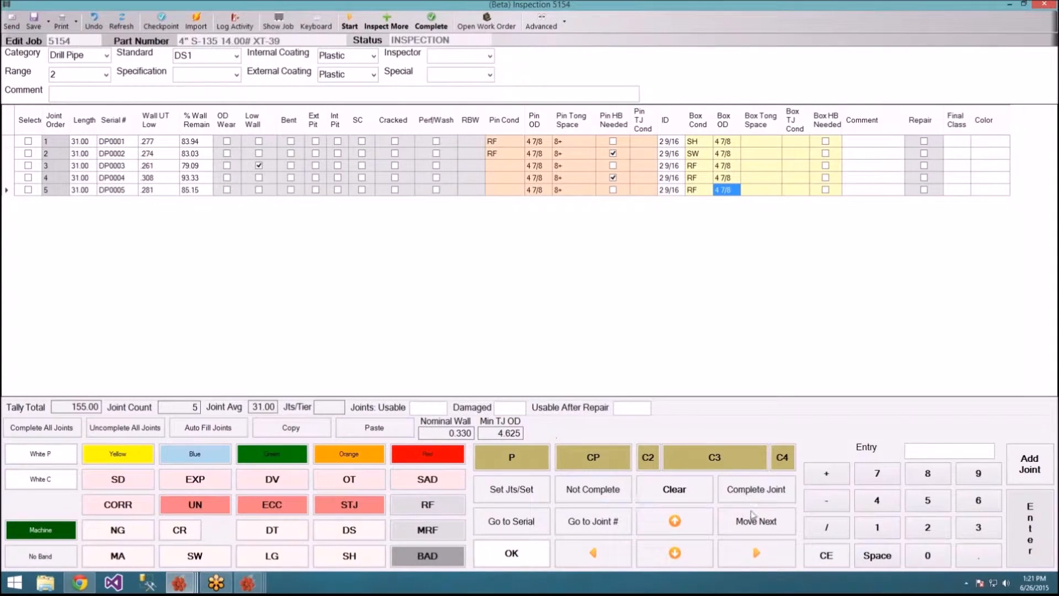
Step: Enter 10+ as joint 1's Box Tong Space and paste it into the other joints
{"action": "left_click", "coordinate": [774, 522]}
{"action": "left_click", "coordinate": [877, 527]}
{"action": "left_click", "coordinate": [927, 555]}
{"action": "left_click", "coordinate": [826, 473]}
{"action": "left_click", "coordinate": [1029, 528]}
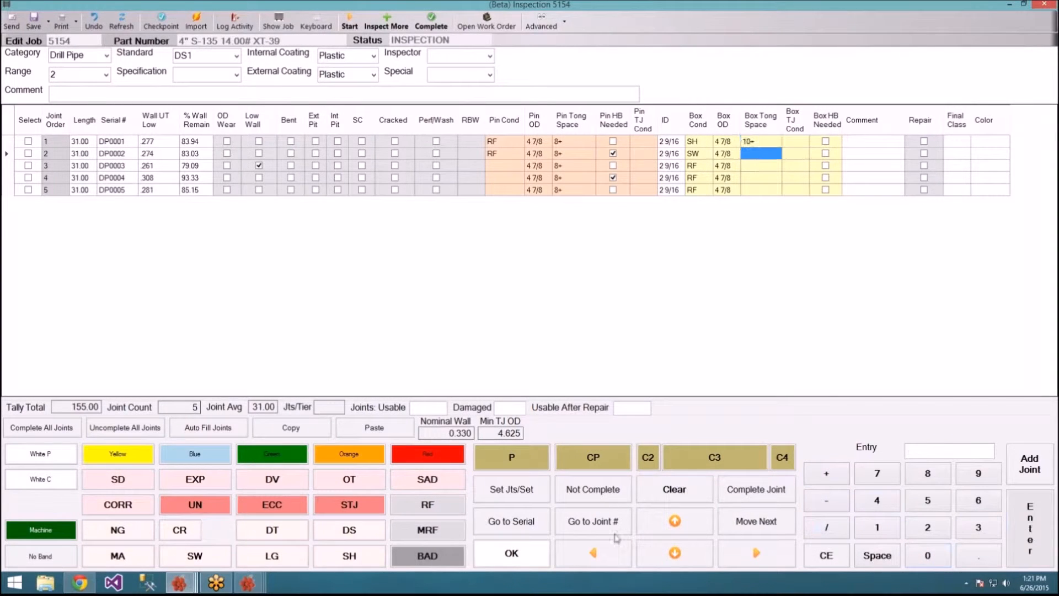
{"action": "left_click", "coordinate": [643, 521]}
{"action": "left_click", "coordinate": [296, 432]}
{"action": "left_click", "coordinate": [368, 435]}
{"action": "left_click", "coordinate": [368, 435]}
{"action": "left_click", "coordinate": [369, 435]}
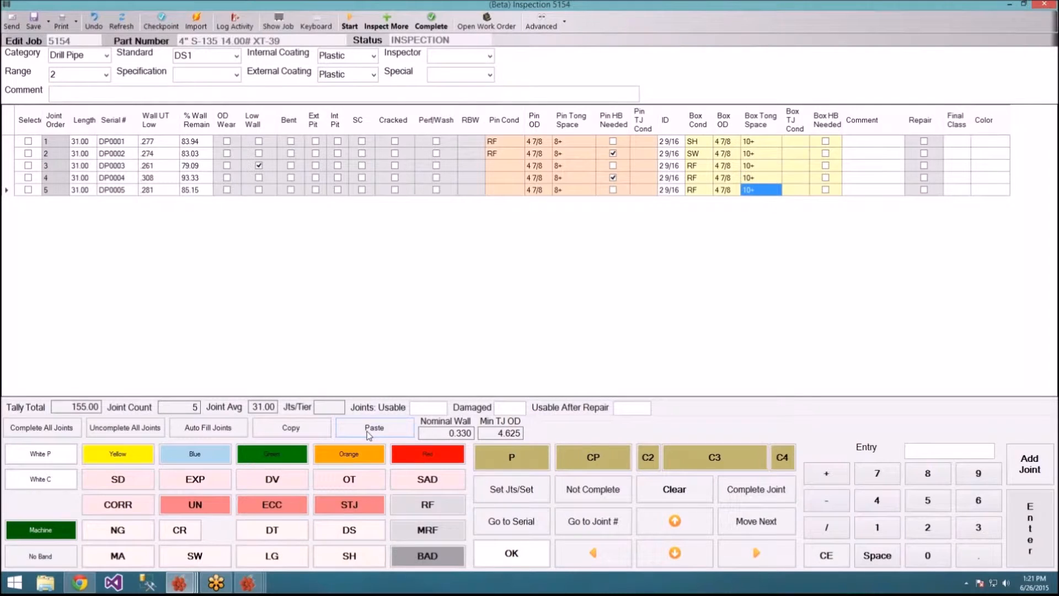
{"action": "left_click", "coordinate": [770, 535]}
{"action": "left_click", "coordinate": [770, 536]}
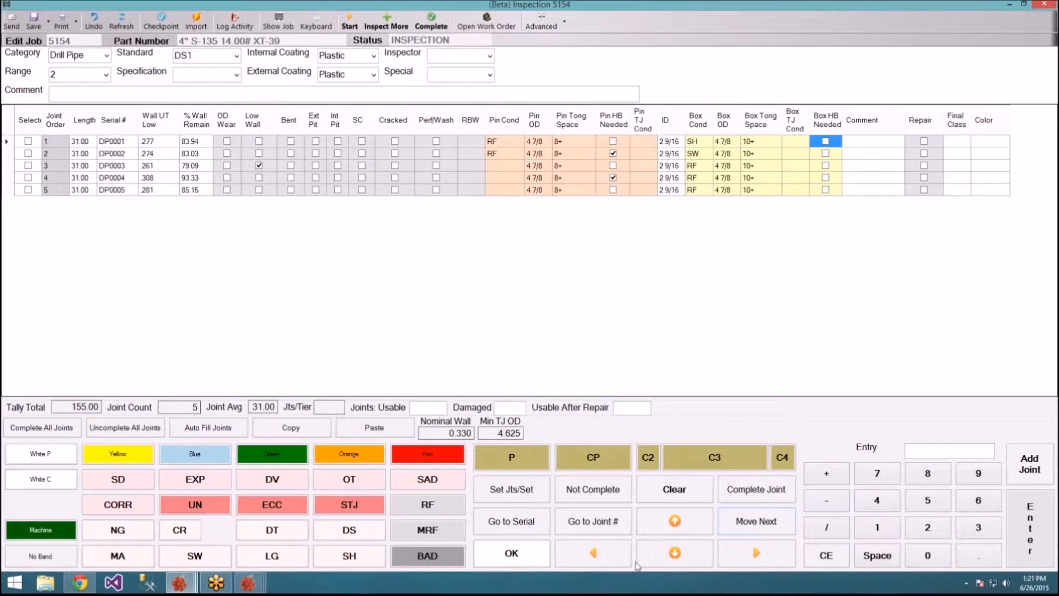
Step: Check Box HB Needed for joint 1 only, then step past Comment and Repair
{"action": "left_click", "coordinate": [507, 557]}
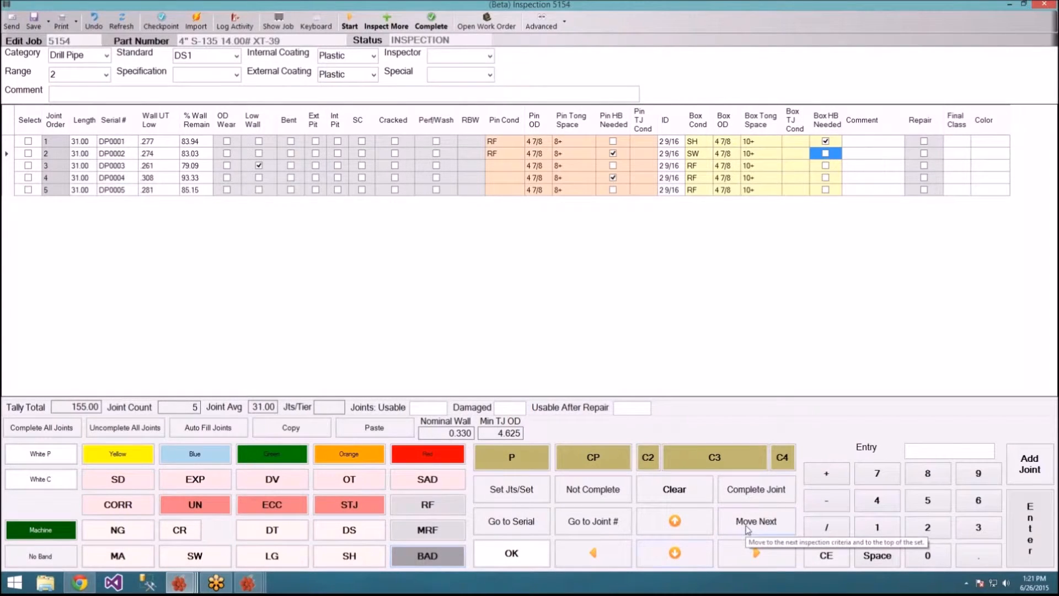
{"action": "left_click", "coordinate": [746, 530]}
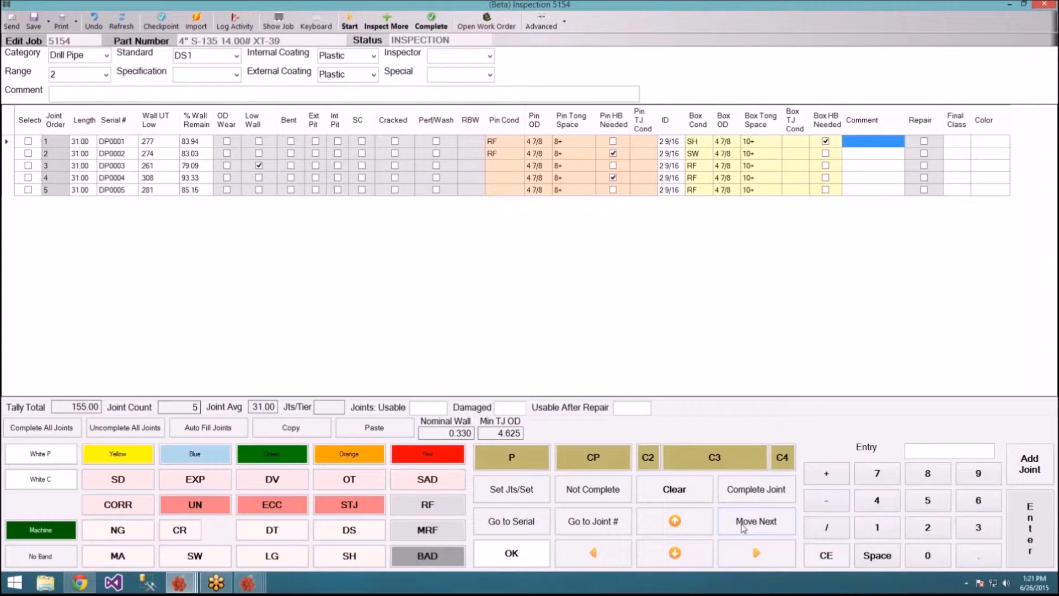
{"action": "left_click", "coordinate": [742, 528]}
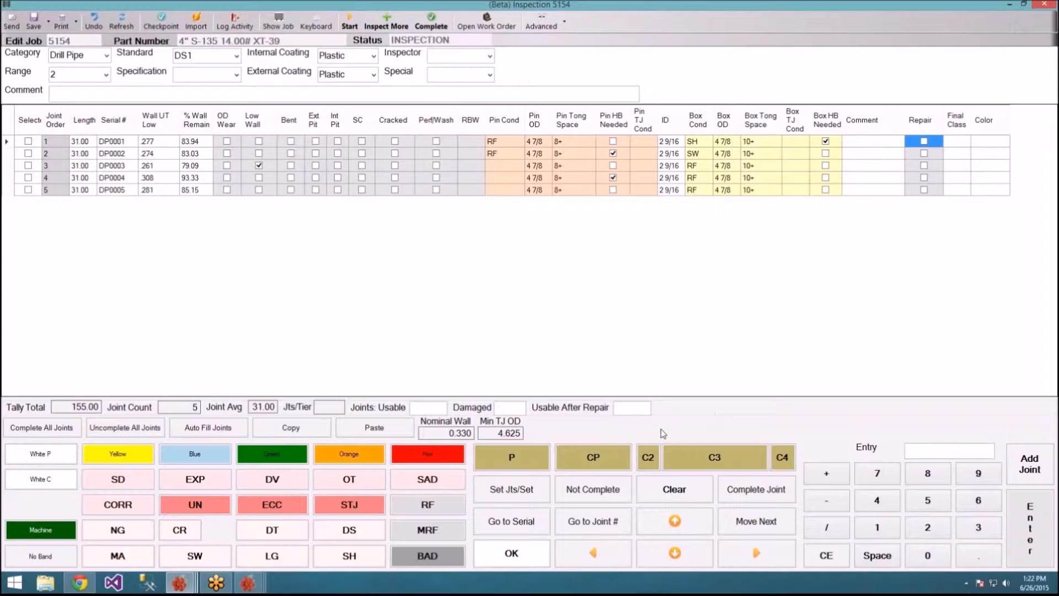
{"action": "left_click", "coordinate": [777, 522]}
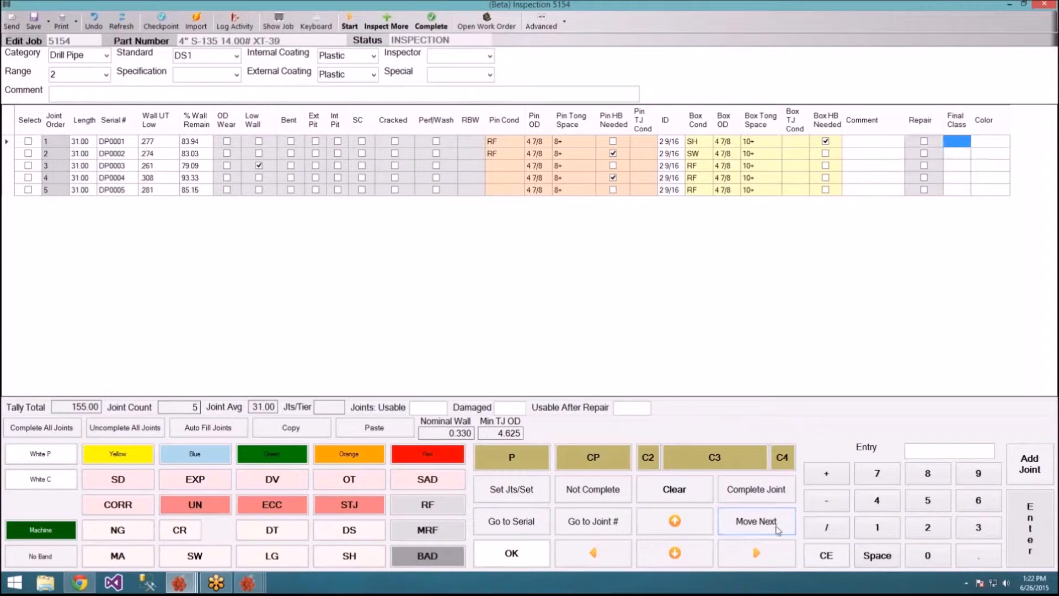
Step: Grade the joints' Final Class as P, P, 2, P, P
{"action": "left_click", "coordinate": [511, 458]}
{"action": "left_click", "coordinate": [512, 458]}
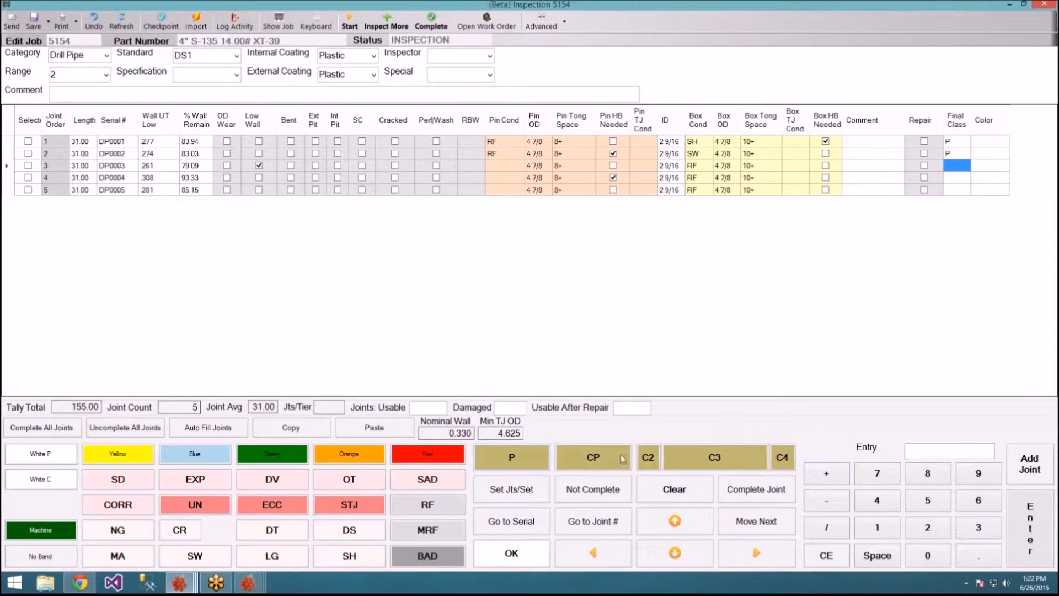
{"action": "left_click", "coordinate": [649, 455]}
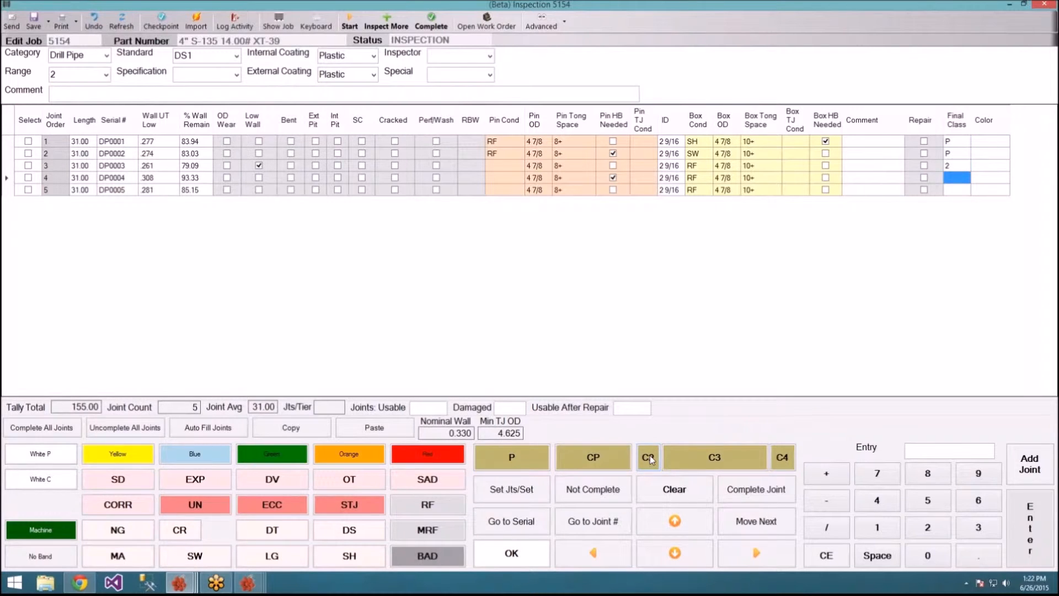
{"action": "left_click", "coordinate": [542, 456]}
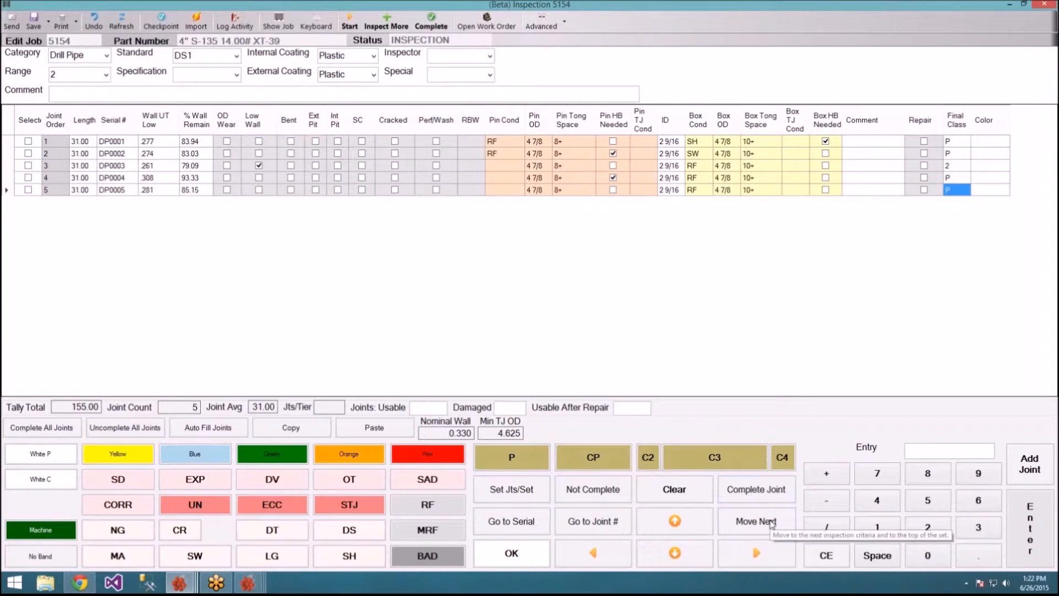
Step: Tick the Repair flag for joints 1, 2 and 4
{"action": "left_click", "coordinate": [927, 142]}
{"action": "left_click", "coordinate": [927, 142]}
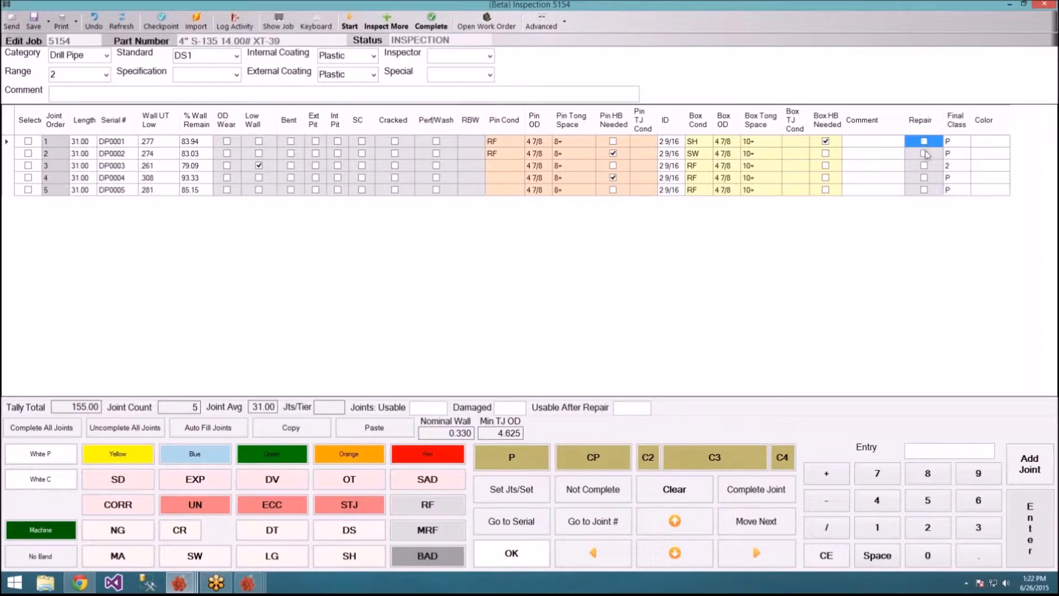
{"action": "left_click", "coordinate": [927, 155]}
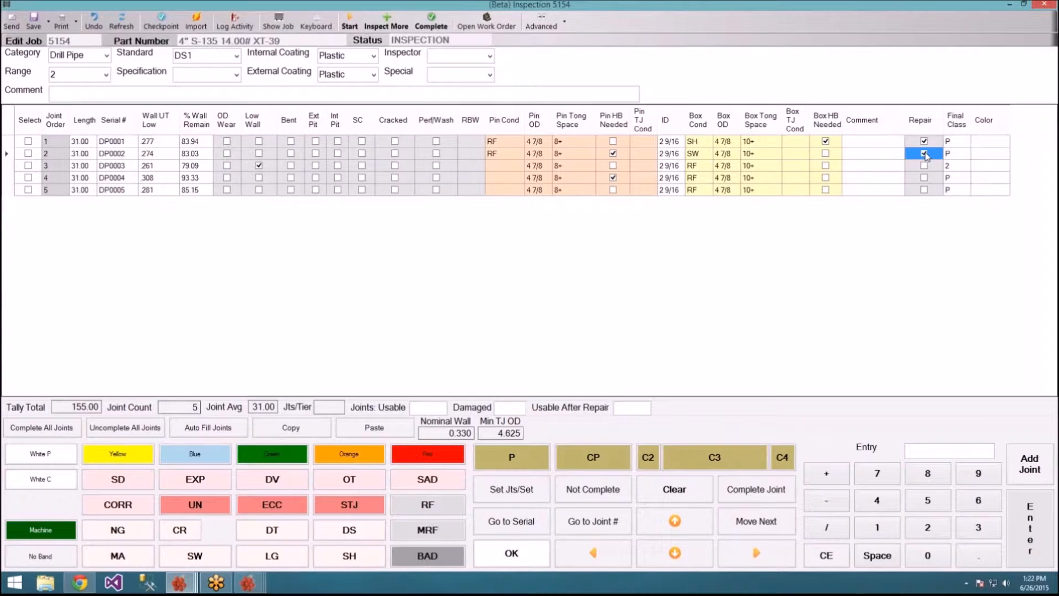
{"action": "left_click", "coordinate": [930, 178]}
{"action": "left_click", "coordinate": [955, 191]}
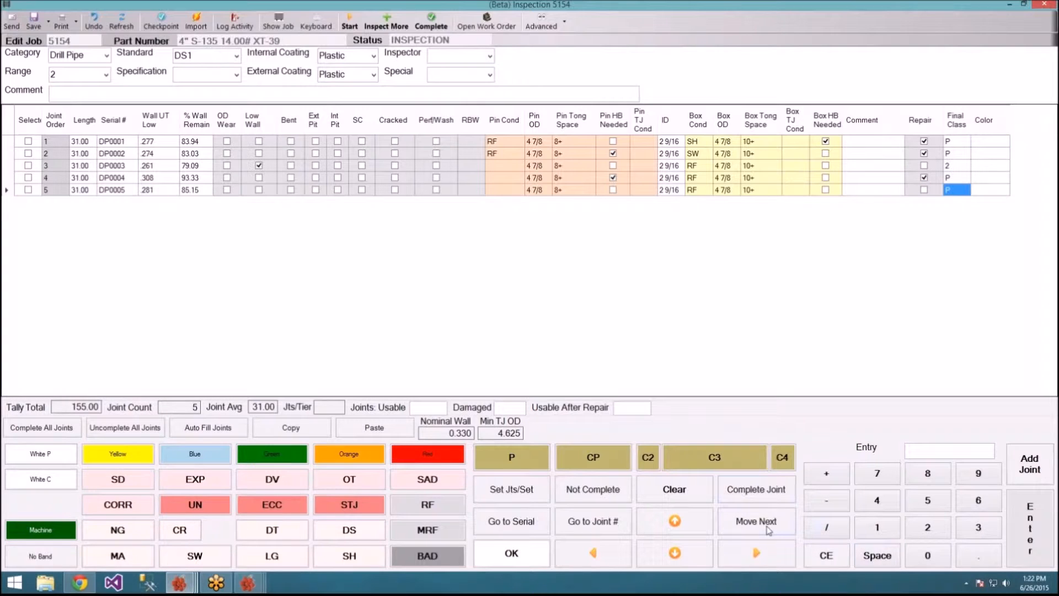
{"action": "left_click", "coordinate": [768, 529]}
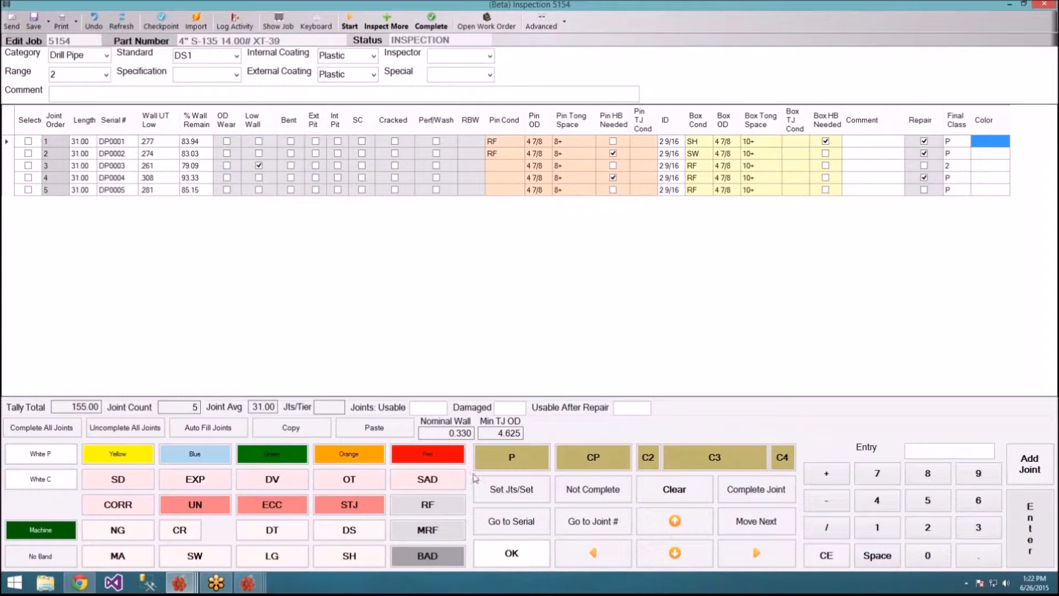
Step: Set the colour bands to White, White, Yellow, White, White and save the inspection
{"action": "left_click", "coordinate": [38, 455]}
{"action": "left_click", "coordinate": [37, 454]}
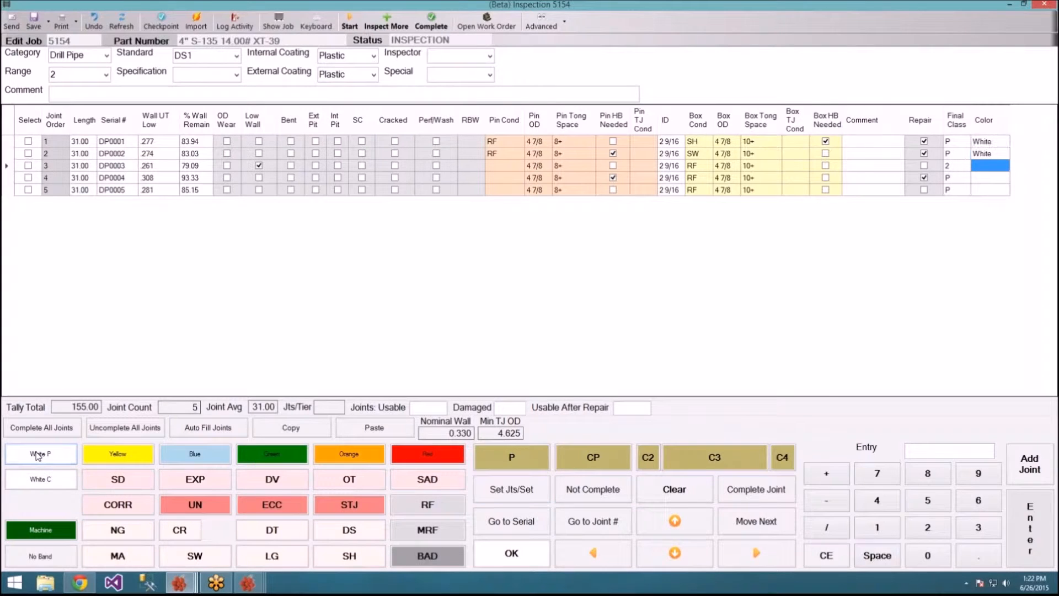
{"action": "left_click", "coordinate": [105, 454]}
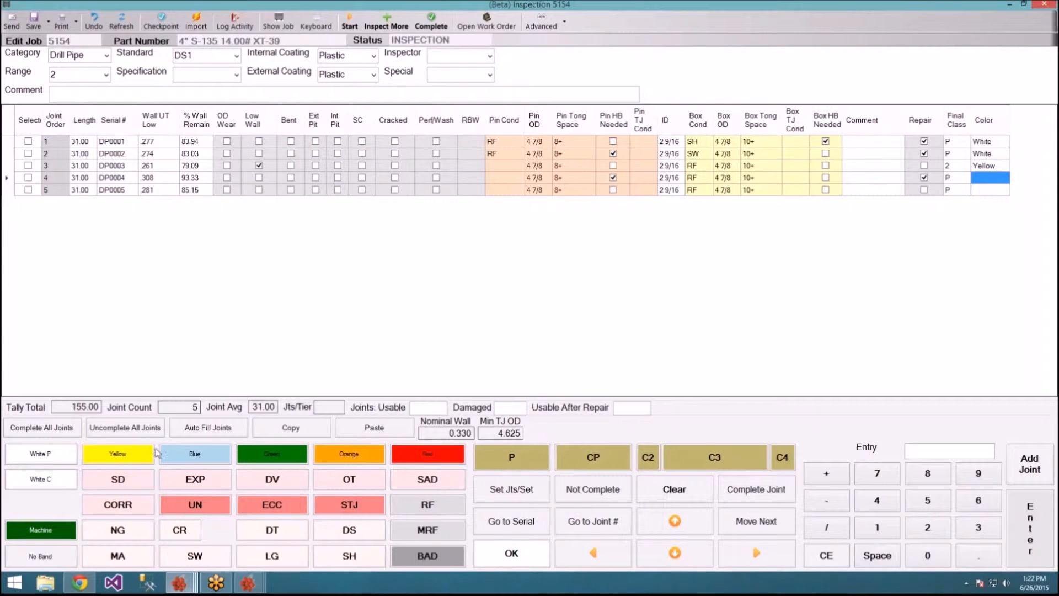
{"action": "left_click", "coordinate": [50, 456]}
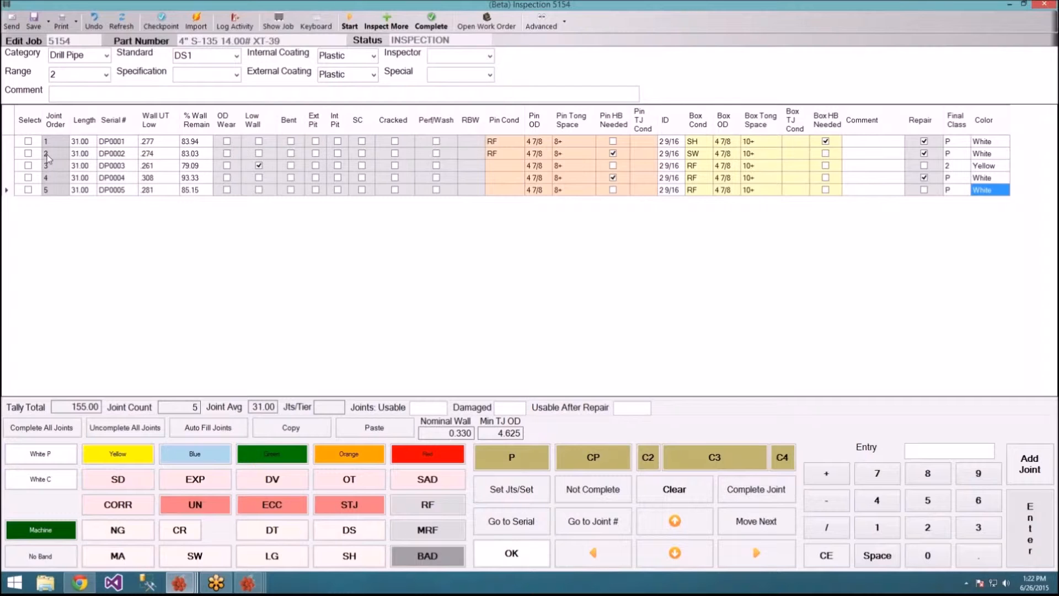
{"action": "left_click", "coordinate": [34, 21]}
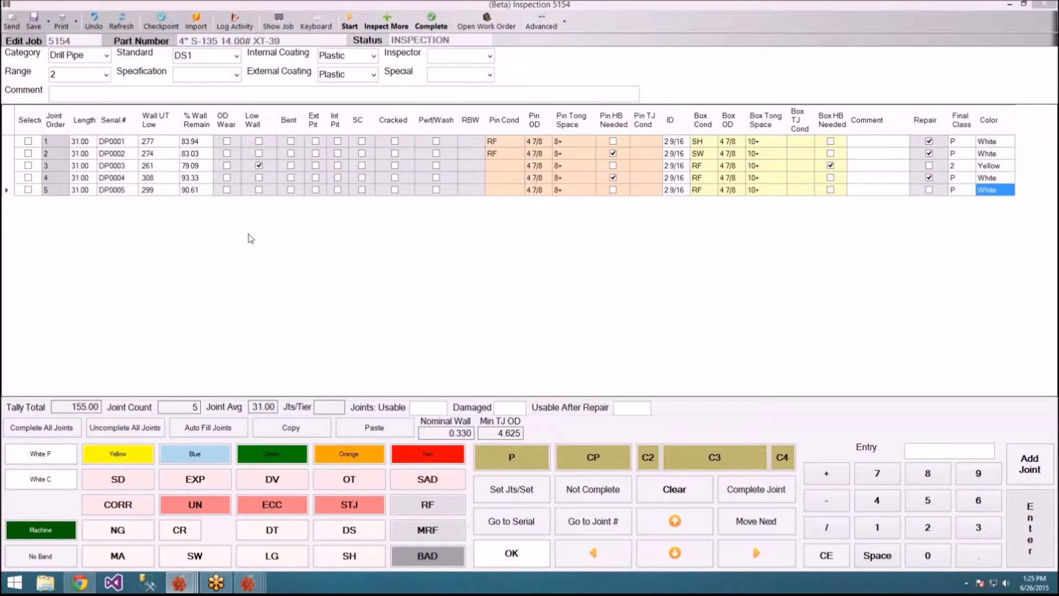
Step: Complete inspection job 5154, answering Yes in the Finish Inspection dialog
{"action": "left_click", "coordinate": [428, 31]}
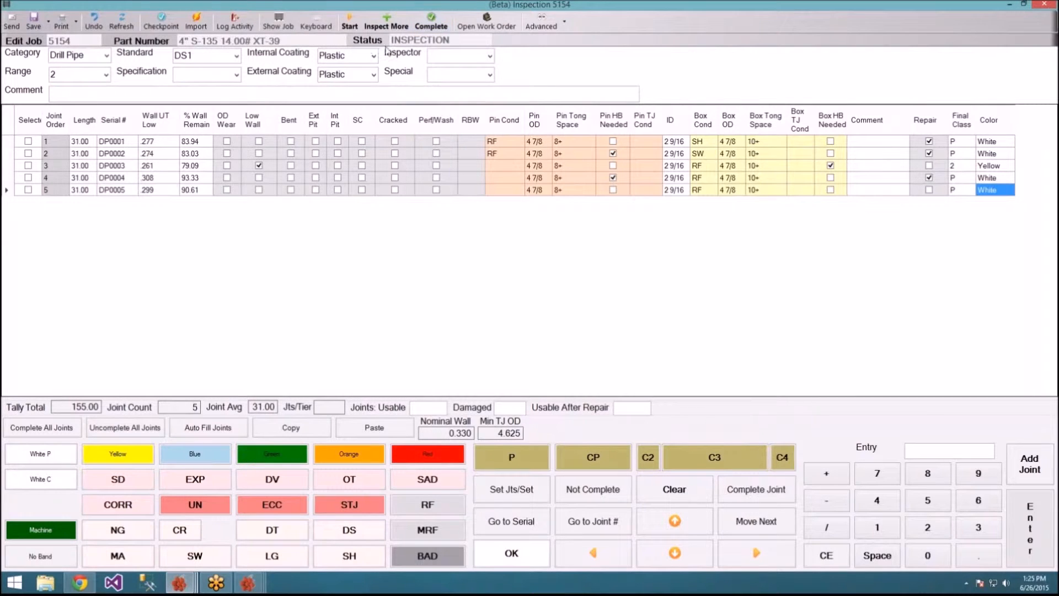
{"action": "left_click", "coordinate": [436, 21]}
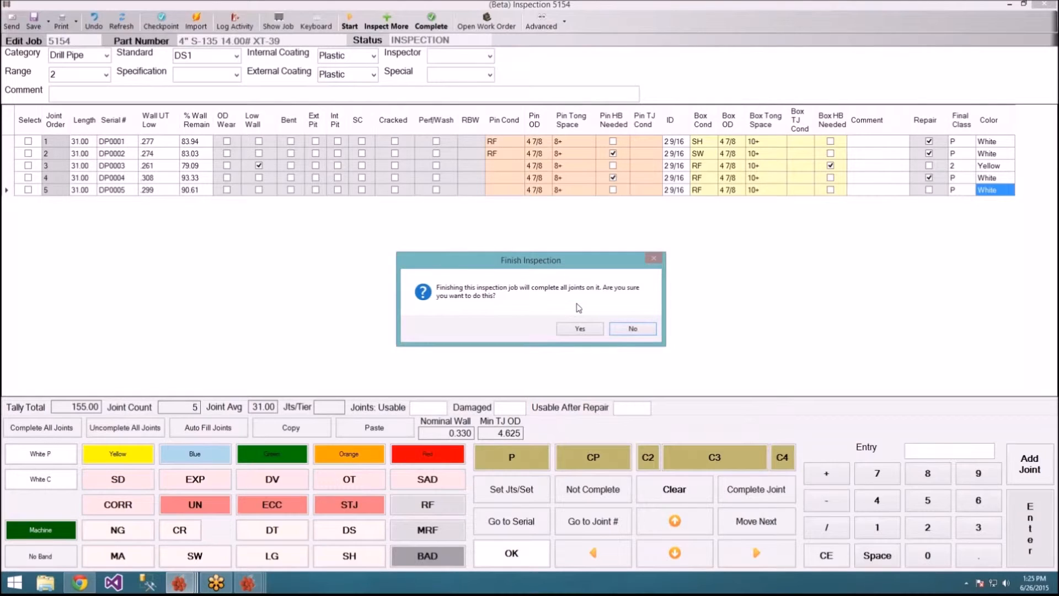
{"action": "left_click", "coordinate": [579, 330]}
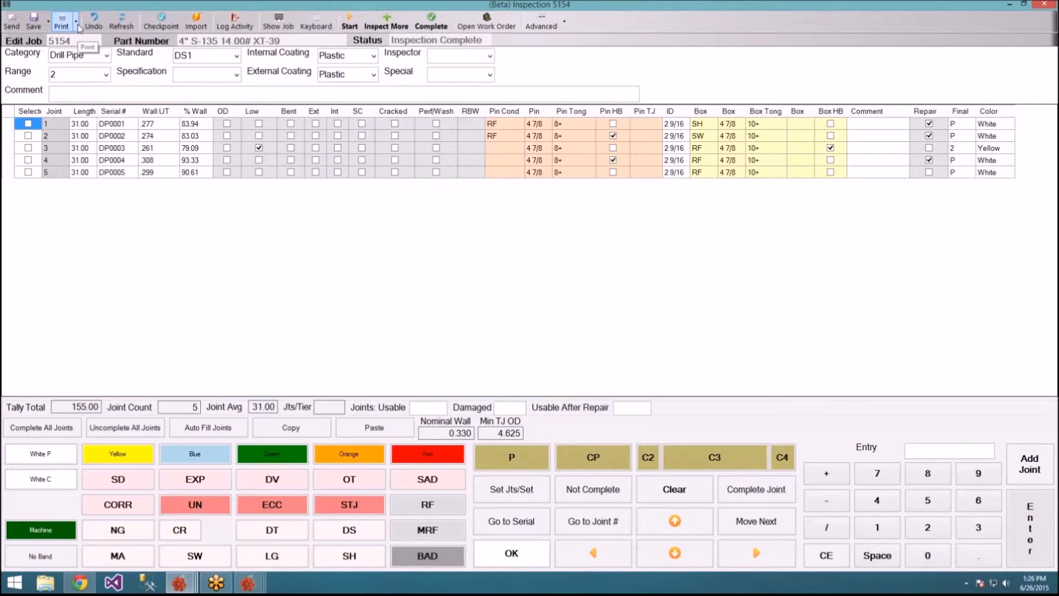
Step: Print the Inspection Report for job 5154 and maximize its window
{"action": "left_click", "coordinate": [77, 29]}
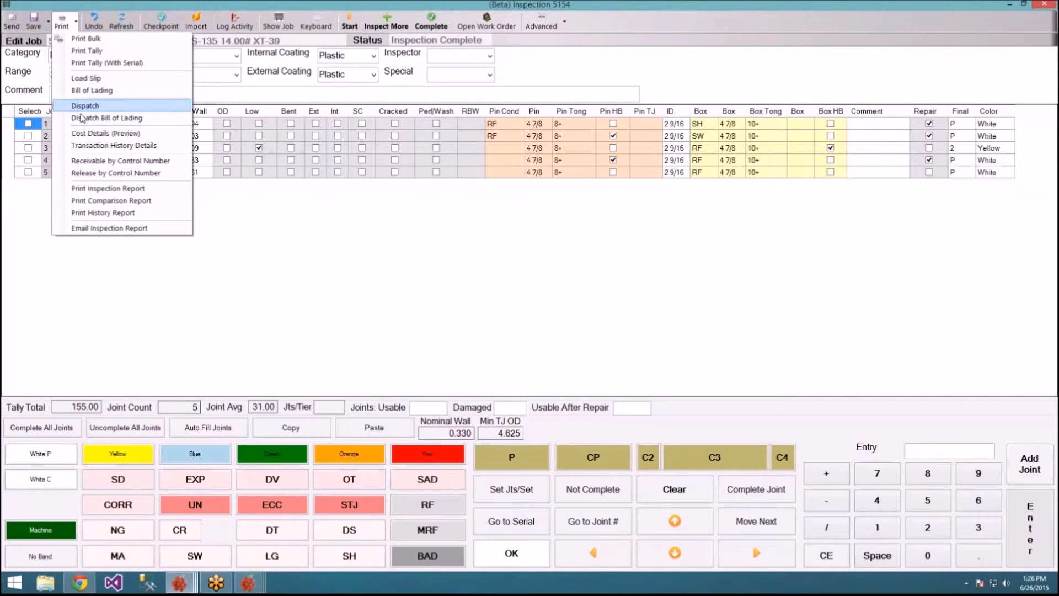
{"action": "left_click", "coordinate": [159, 196]}
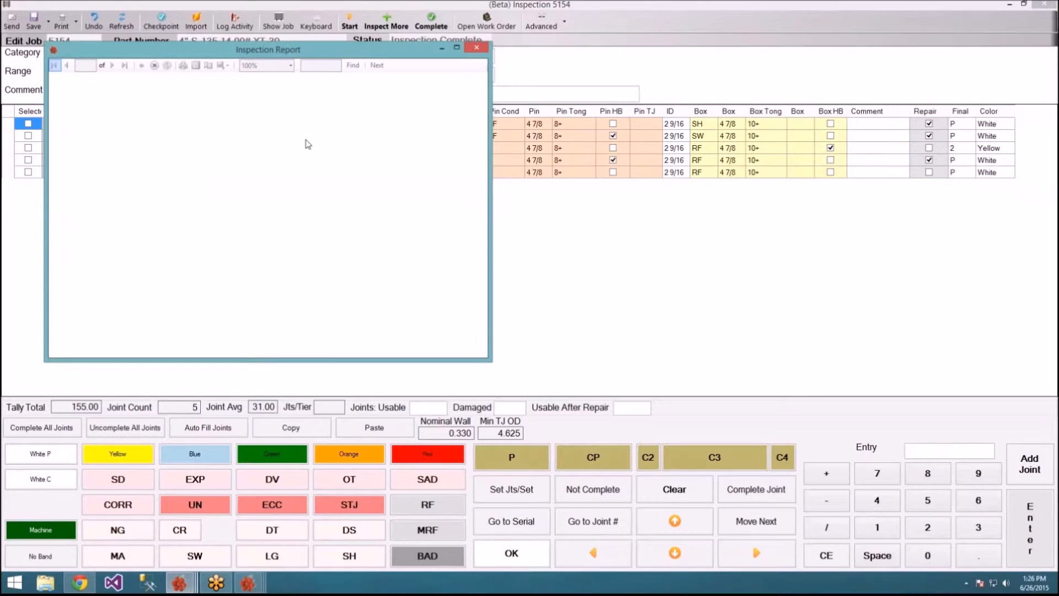
{"action": "left_click_drag", "start_coordinate": [313, 52], "coordinate": [356, 4]}
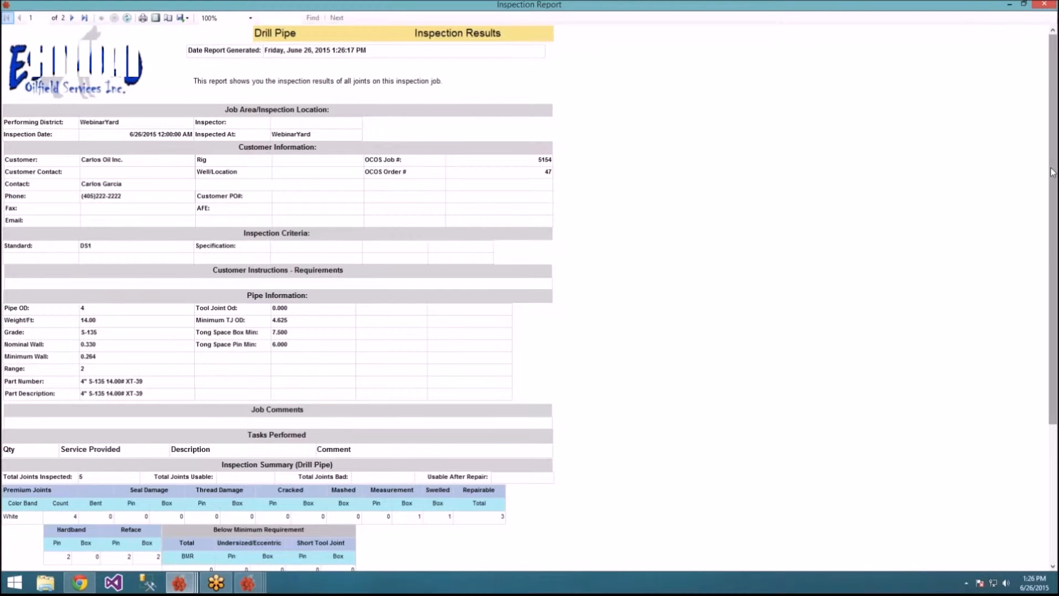
Step: Scroll the inspection report to page 2's per-joint details for DP0001–DP0005
{"action": "left_click_drag", "start_coordinate": [1052, 172], "coordinate": [1054, 284]}
{"action": "left_click_drag", "start_coordinate": [1053, 287], "coordinate": [1054, 297]}
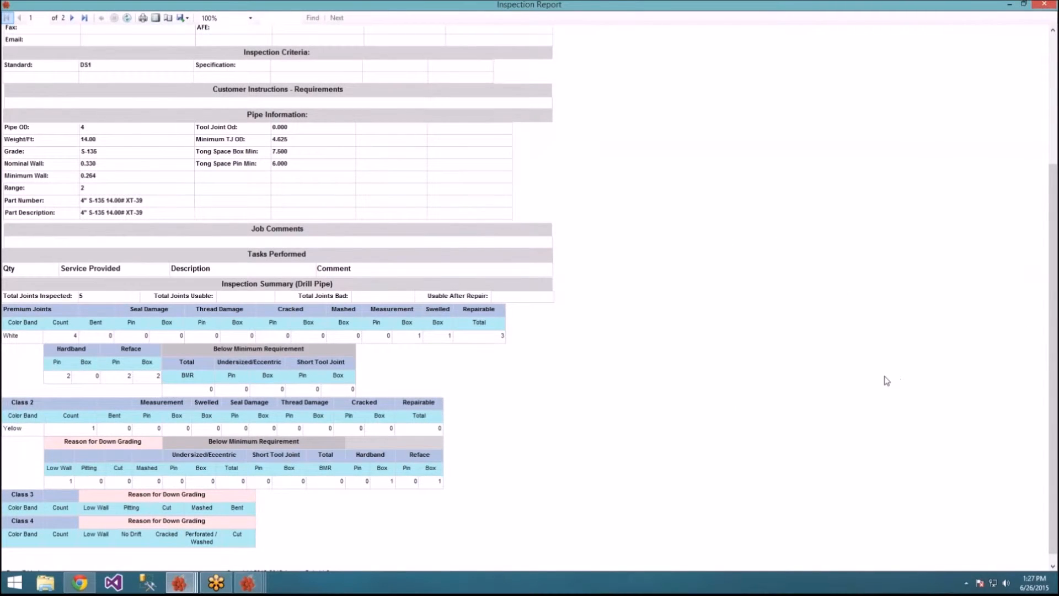
{"action": "scroll", "coordinate": [886, 381], "scroll_direction": "down", "scroll_amount": 1}
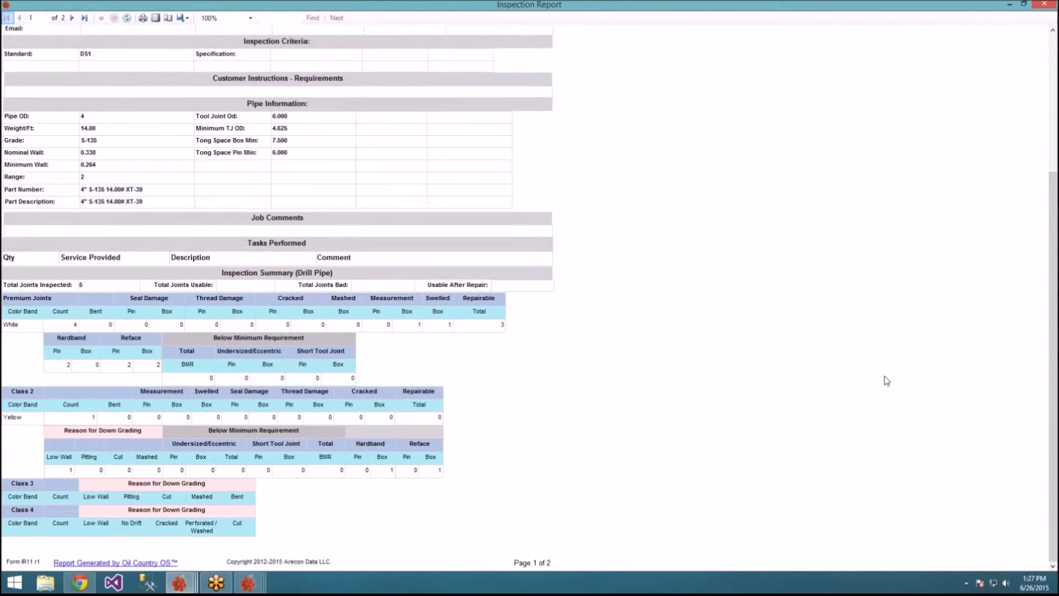
{"action": "scroll", "coordinate": [886, 380], "scroll_direction": "down", "scroll_amount": 1}
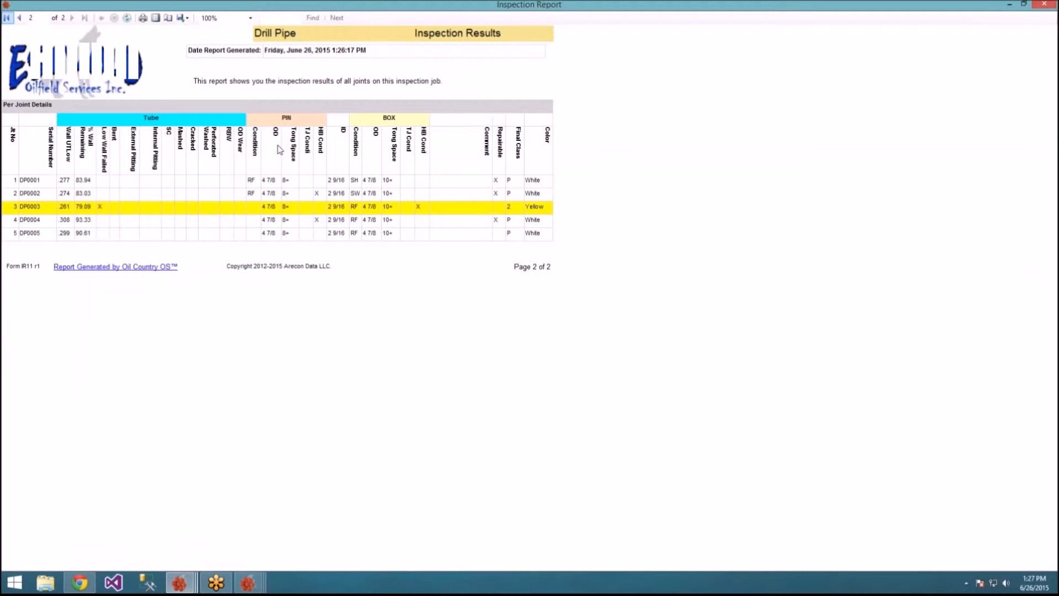
Step: Check the Export format choices without exporting, then close the inspection report
{"action": "left_click", "coordinate": [184, 20]}
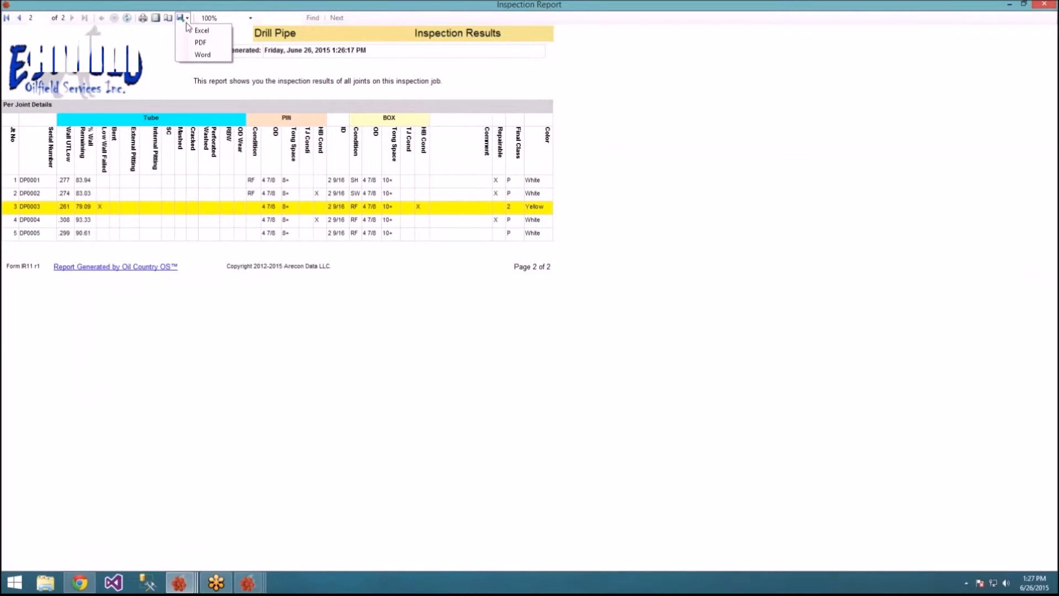
{"action": "left_click", "coordinate": [186, 18]}
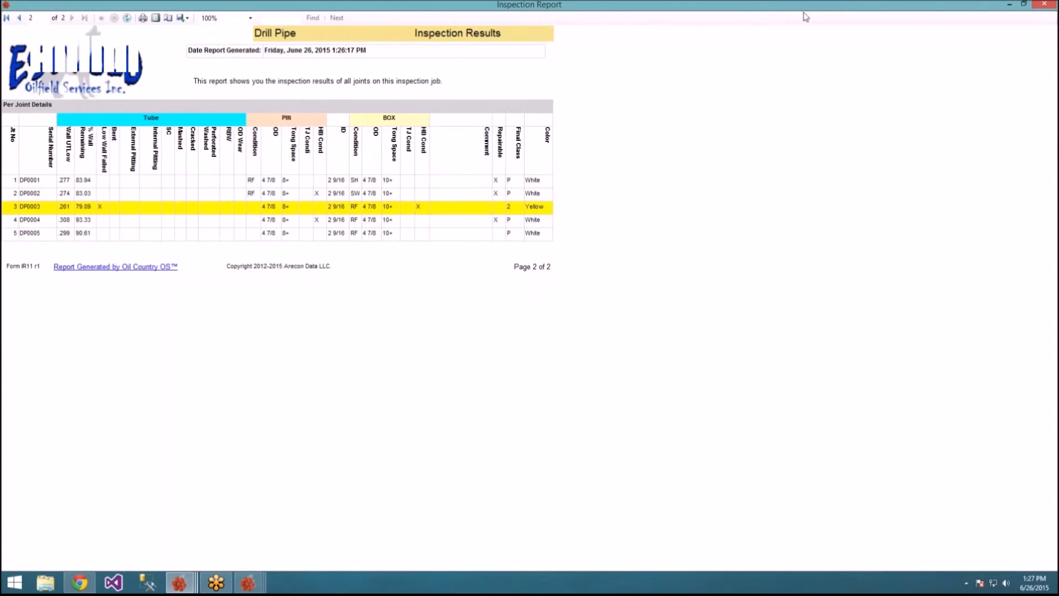
{"action": "left_click", "coordinate": [1040, 5]}
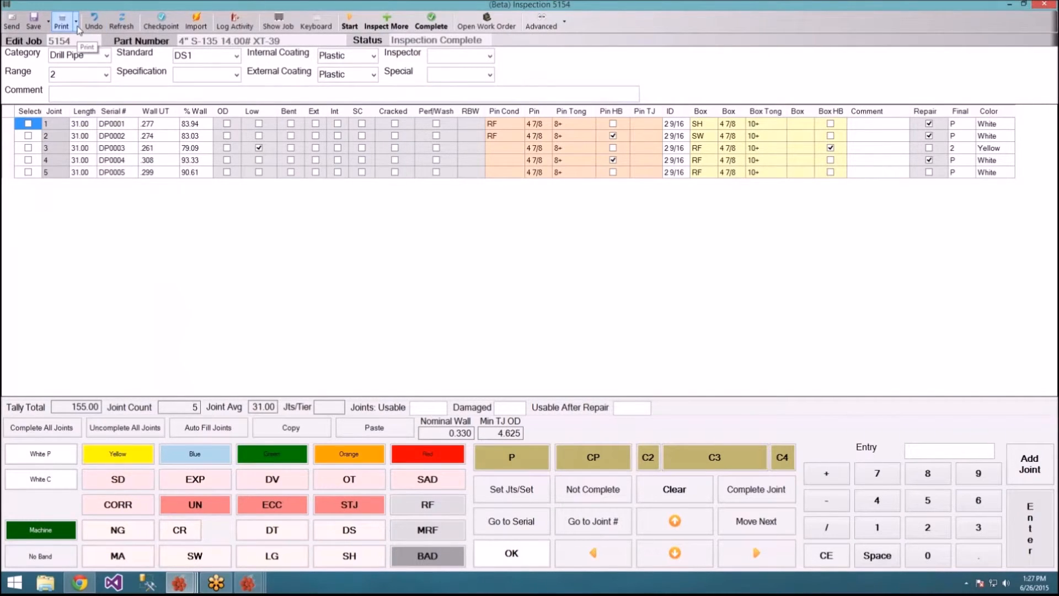
Step: Print the Comparison Report for the five joint serials, view it maximized, then close it
{"action": "left_click_drag", "start_coordinate": [119, 128], "coordinate": [126, 177]}
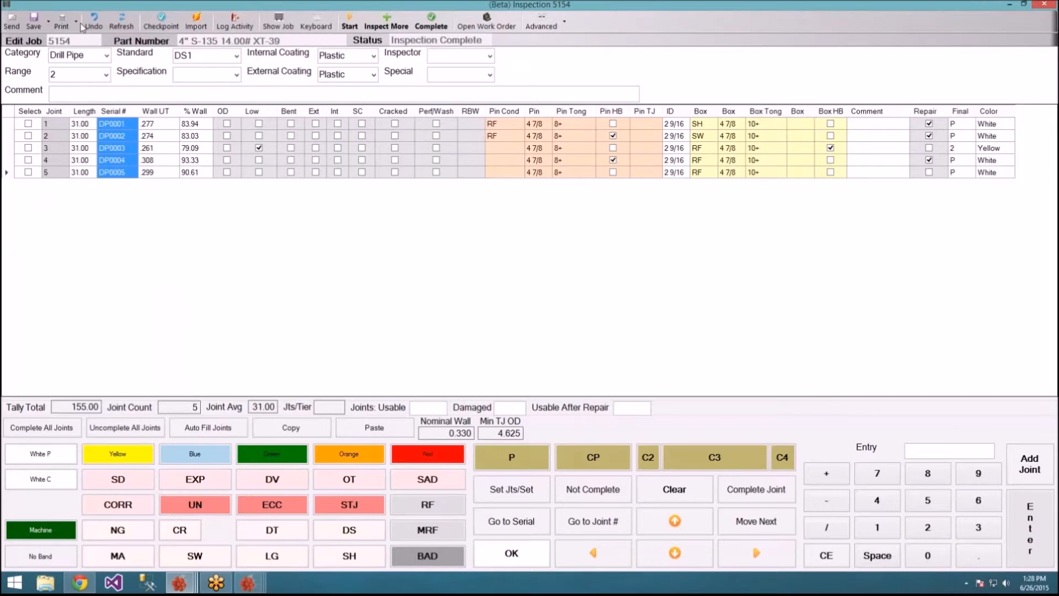
{"action": "left_click", "coordinate": [76, 22]}
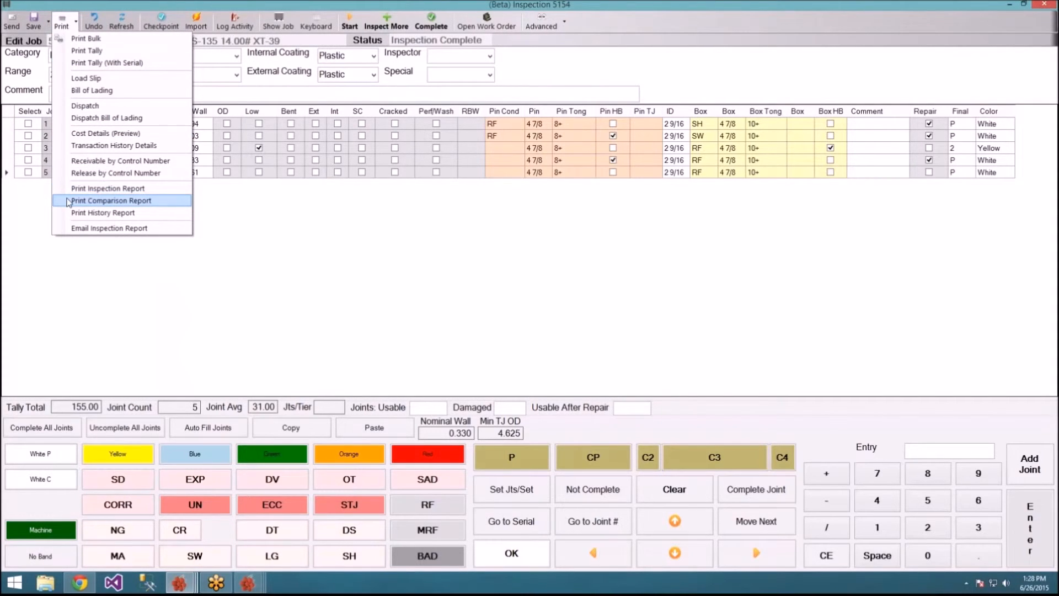
{"action": "left_click", "coordinate": [69, 201]}
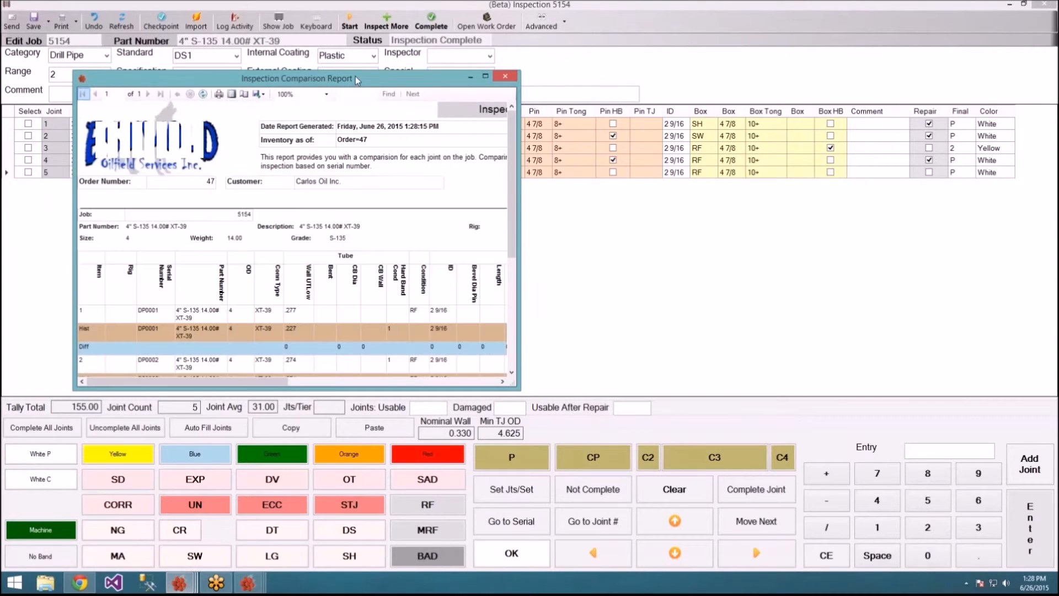
{"action": "double_click", "coordinate": [356, 80]}
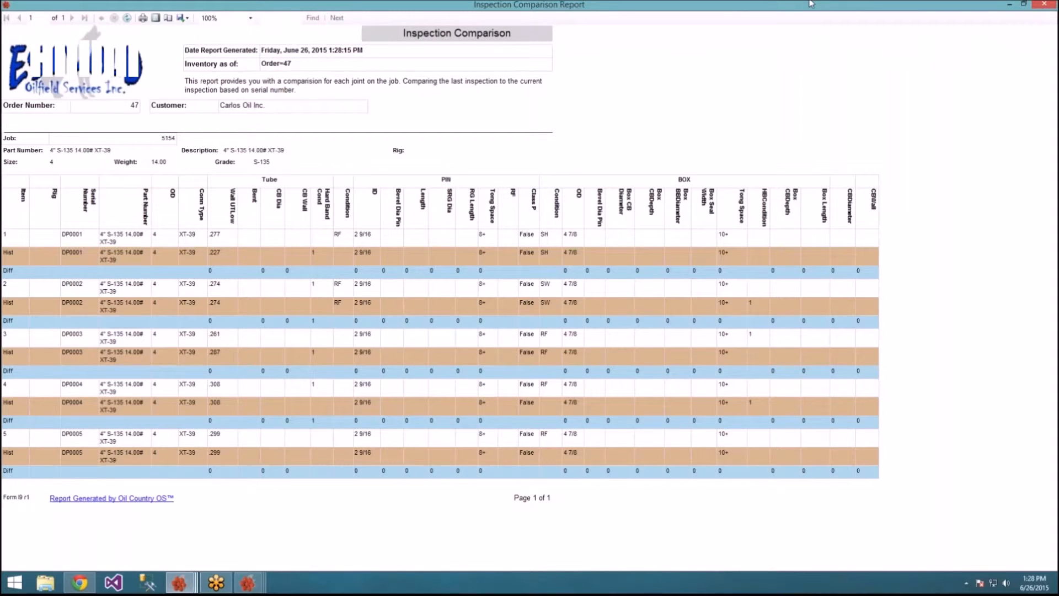
{"action": "left_click", "coordinate": [1041, 6]}
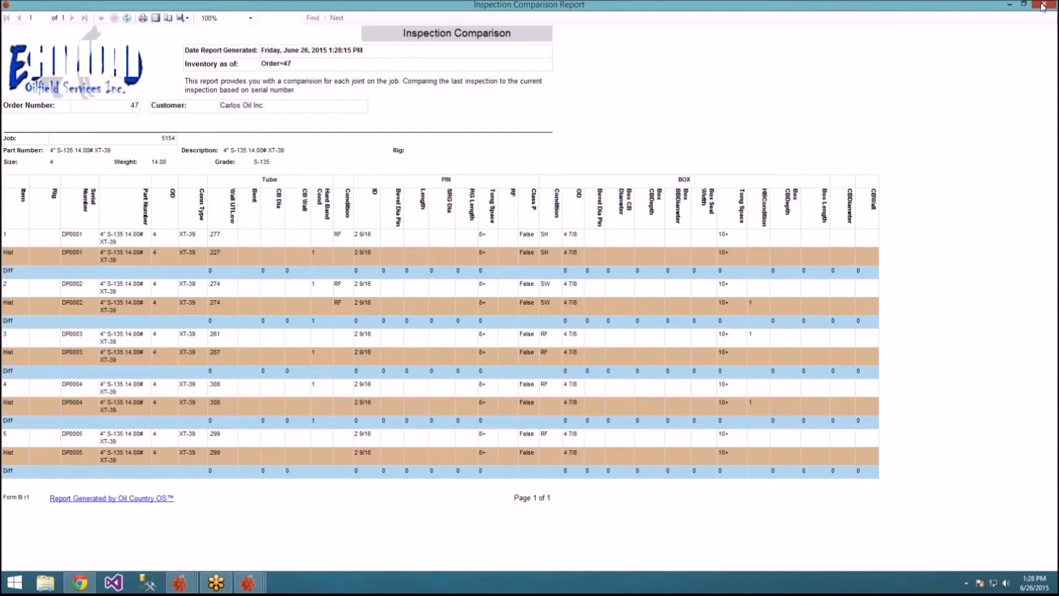
Step: Open the Joint History Report from the Print reports list
{"action": "left_click", "coordinate": [76, 23]}
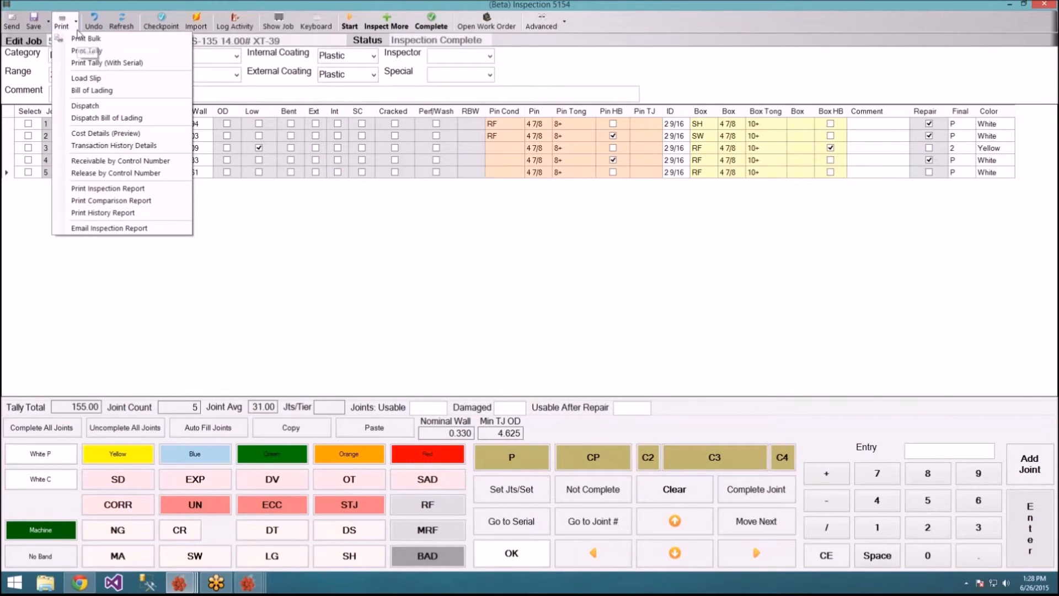
{"action": "left_click", "coordinate": [105, 214]}
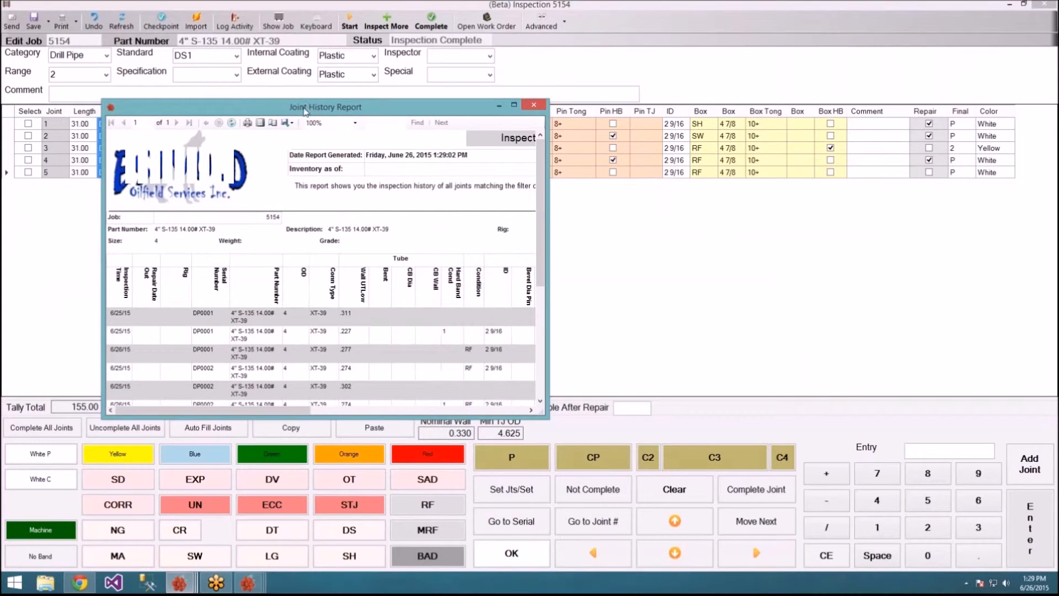
Step: Review the Joint History Report full screen, close it, and open work order 47
{"action": "left_click_drag", "start_coordinate": [305, 110], "coordinate": [302, 105]}
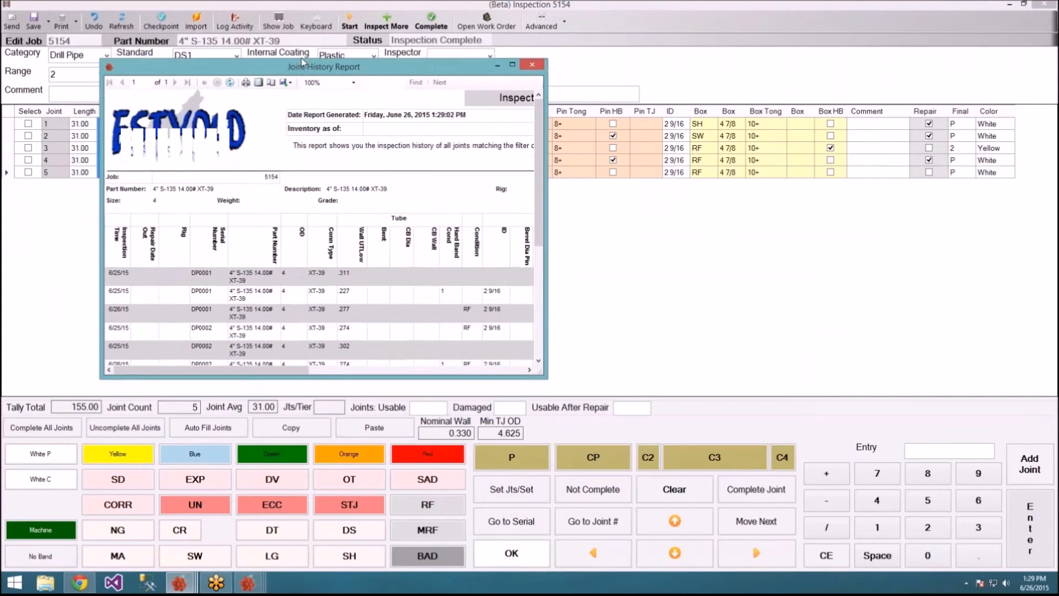
{"action": "double_click", "coordinate": [302, 106]}
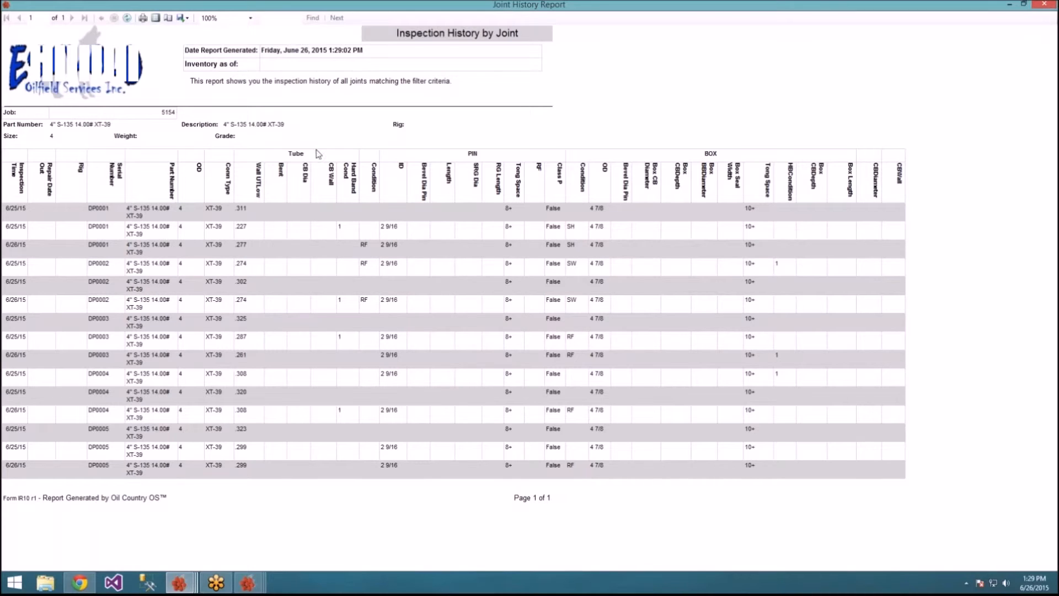
{"action": "left_click", "coordinate": [1034, 4]}
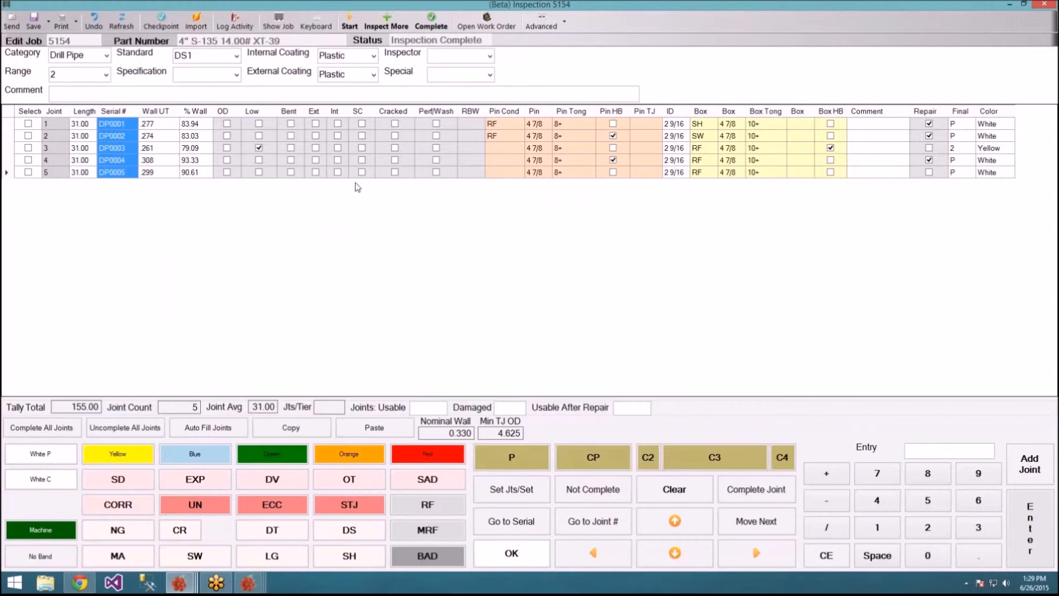
{"action": "left_click", "coordinate": [506, 32]}
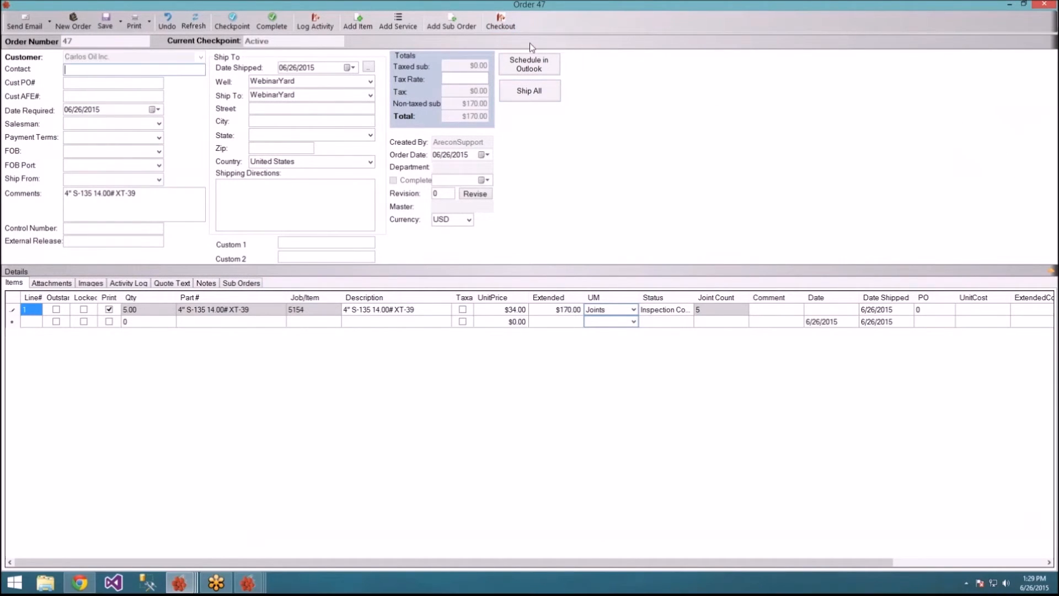
Step: Enter the order's contact name and the customer AFE number
{"action": "type", "text": "Roger"}
{"action": "key", "text": "Tab"}
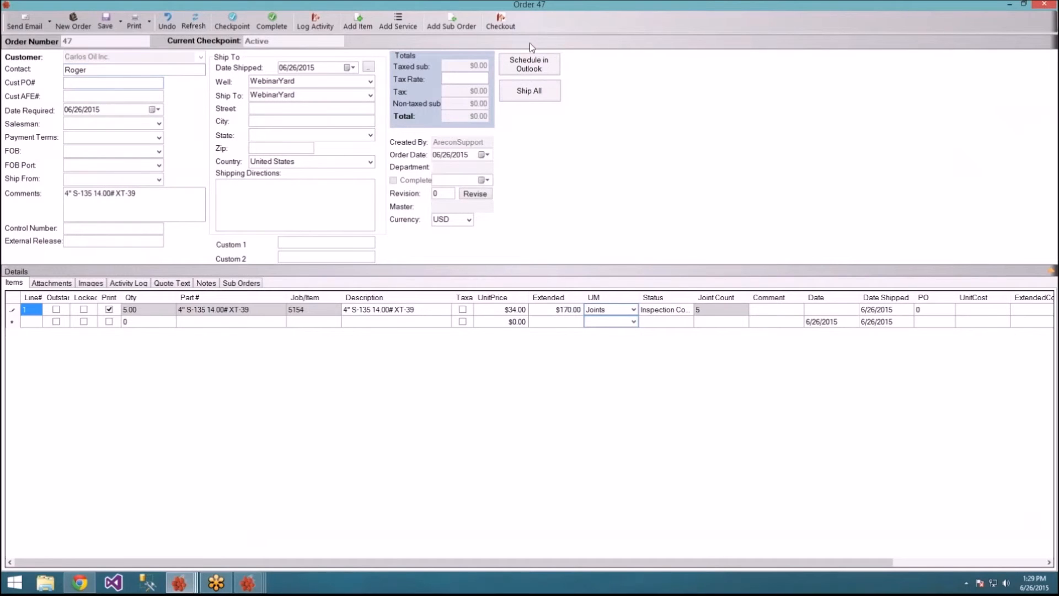
{"action": "key", "text": "Tab"}
{"action": "type", "text": "47483"}
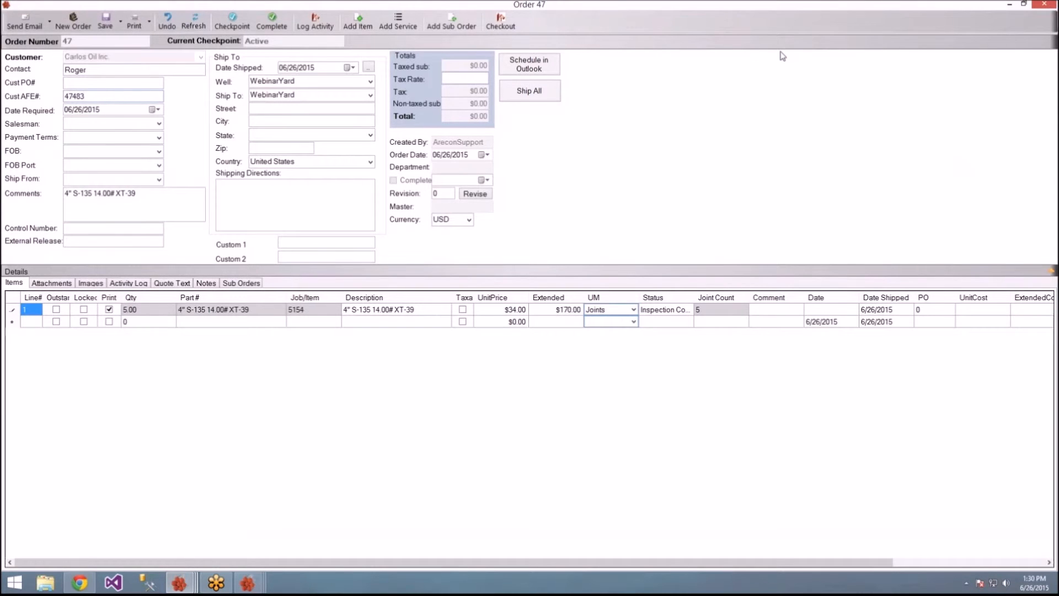
Step: Set well and ship-to to 3W-9CR/6 SEast, save, and select the line's quantity and price
{"action": "left_click", "coordinate": [370, 81]}
{"action": "left_click", "coordinate": [349, 129]}
{"action": "left_click", "coordinate": [370, 95]}
{"action": "left_click", "coordinate": [321, 142]}
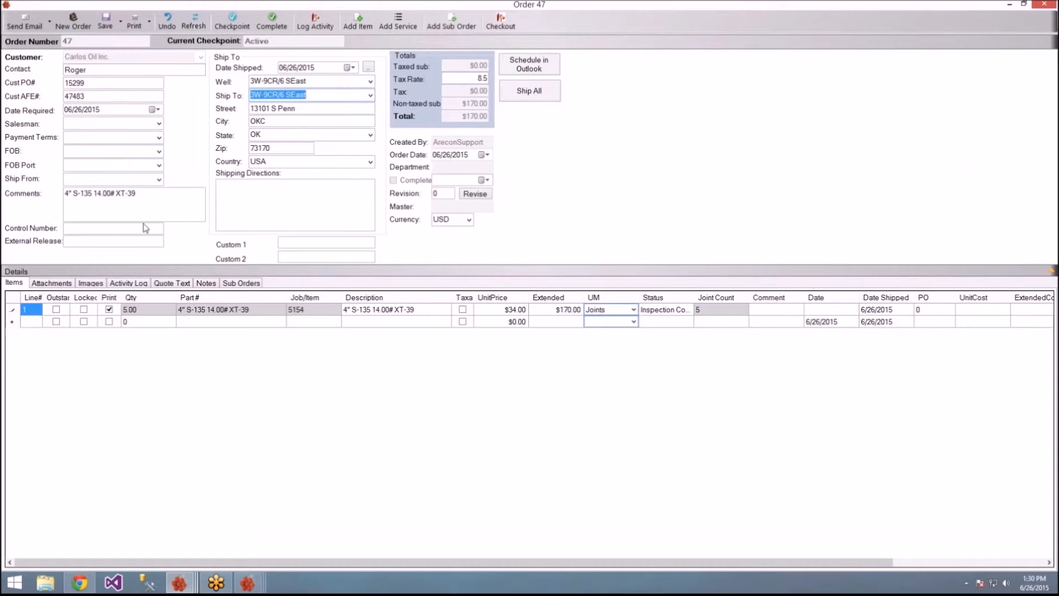
{"action": "left_click", "coordinate": [106, 22]}
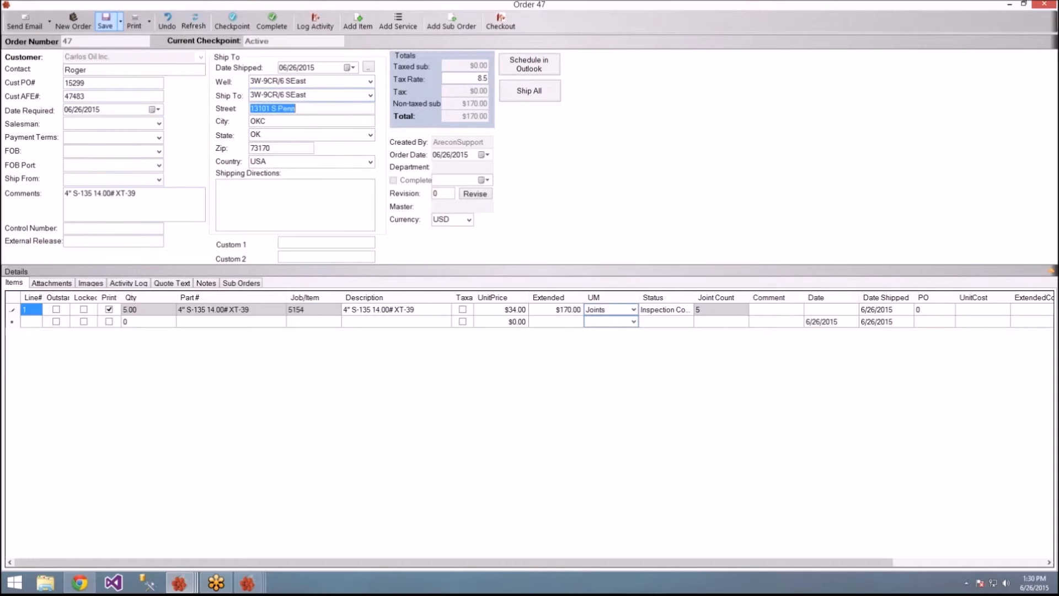
{"action": "left_click", "coordinate": [132, 311]}
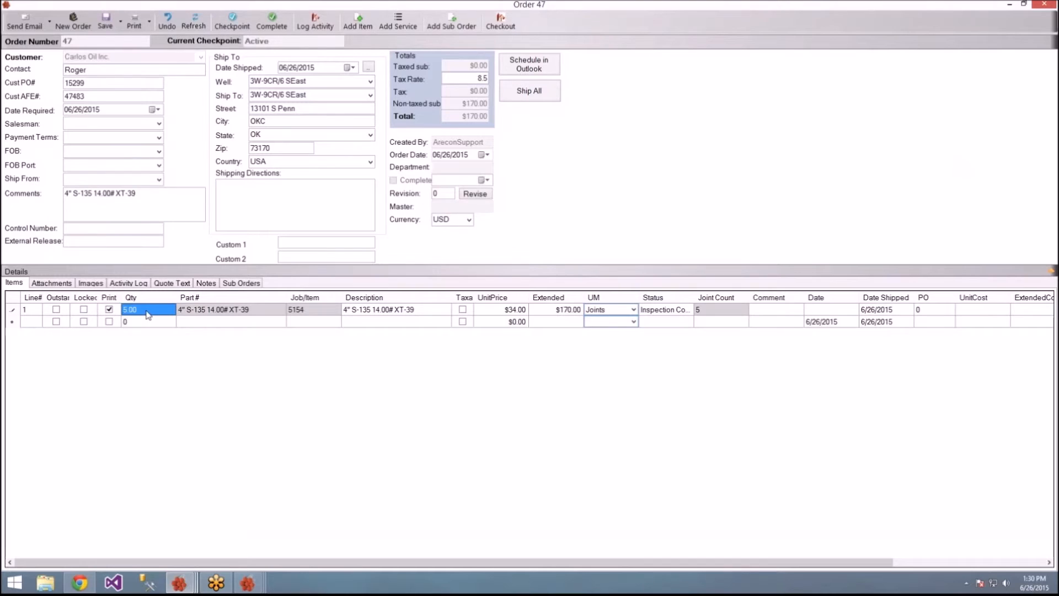
{"action": "left_click", "coordinate": [498, 314]}
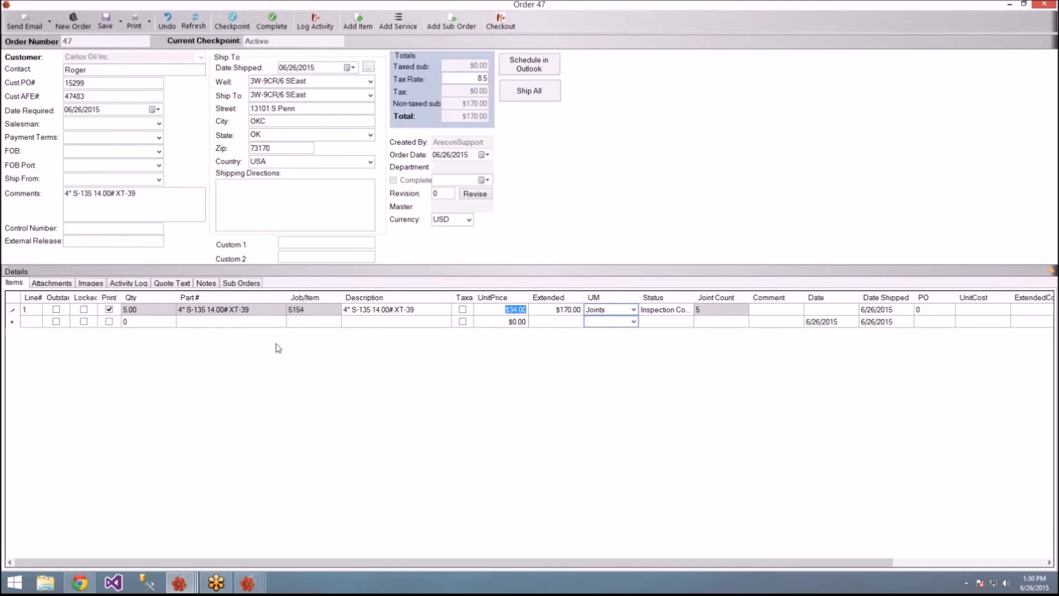
Step: Mark the inspection line taxable and start a second line of 50 Miles
{"action": "left_click", "coordinate": [463, 309]}
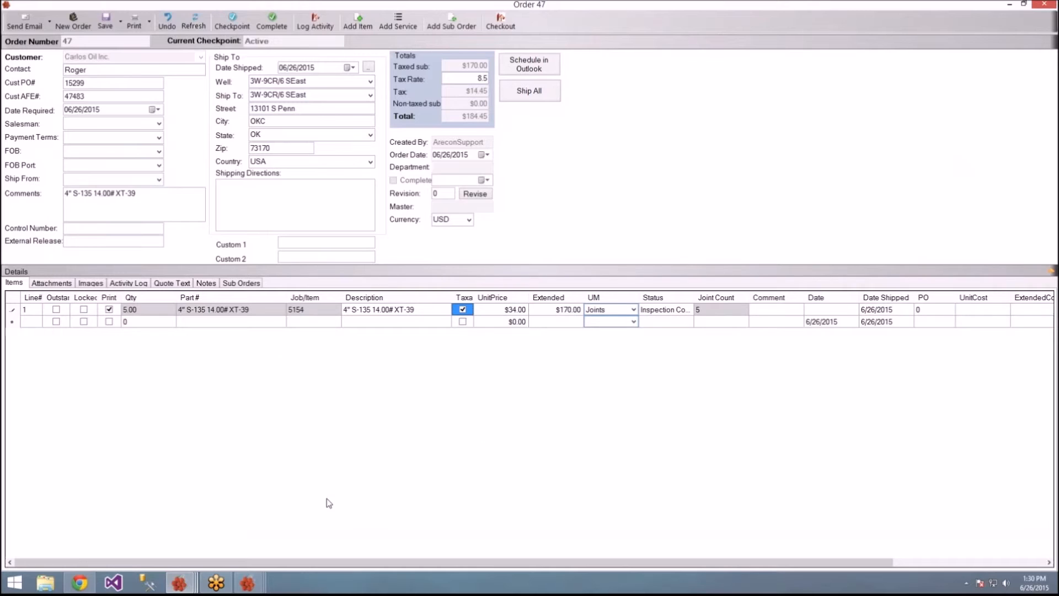
{"action": "left_click", "coordinate": [144, 322]}
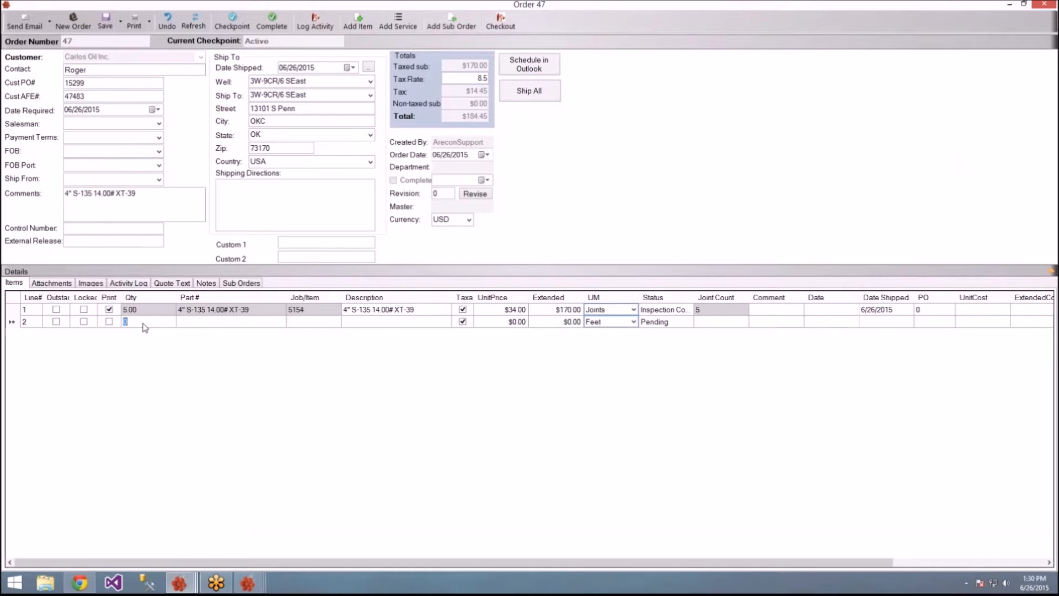
{"action": "type", "text": "50"}
{"action": "key", "text": "Tab"}
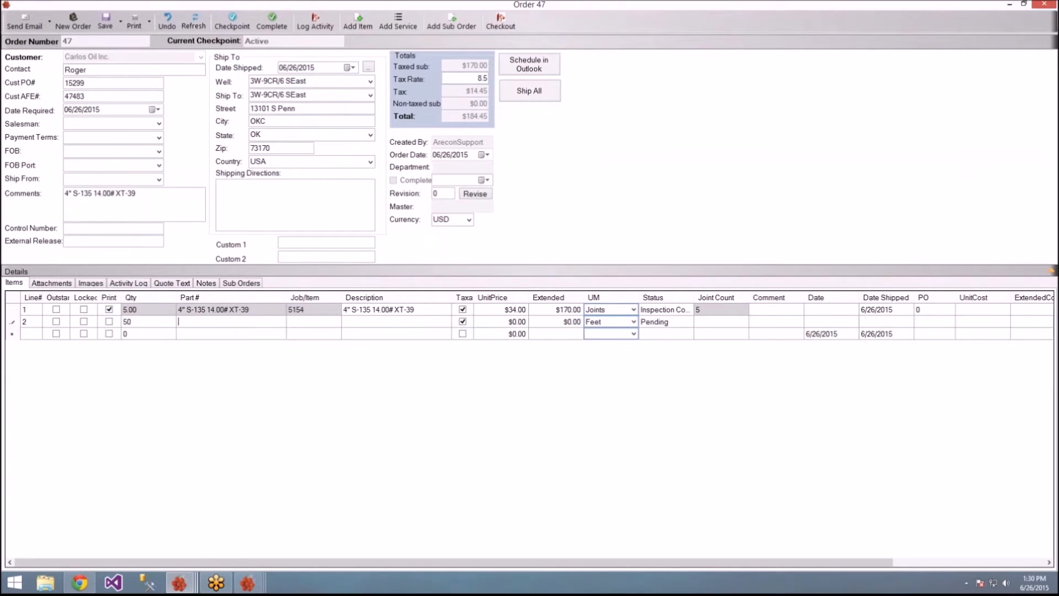
{"action": "type", "text": "Miles"}
{"action": "key", "text": "Tab"}
Step: Give the Miles line a $10.00 unit price, mark it to print, and save the order
{"action": "key", "text": "Tab"}
{"action": "type", "text": "10"}
{"action": "key", "text": "Tab"}
{"action": "left_click", "coordinate": [107, 326]}
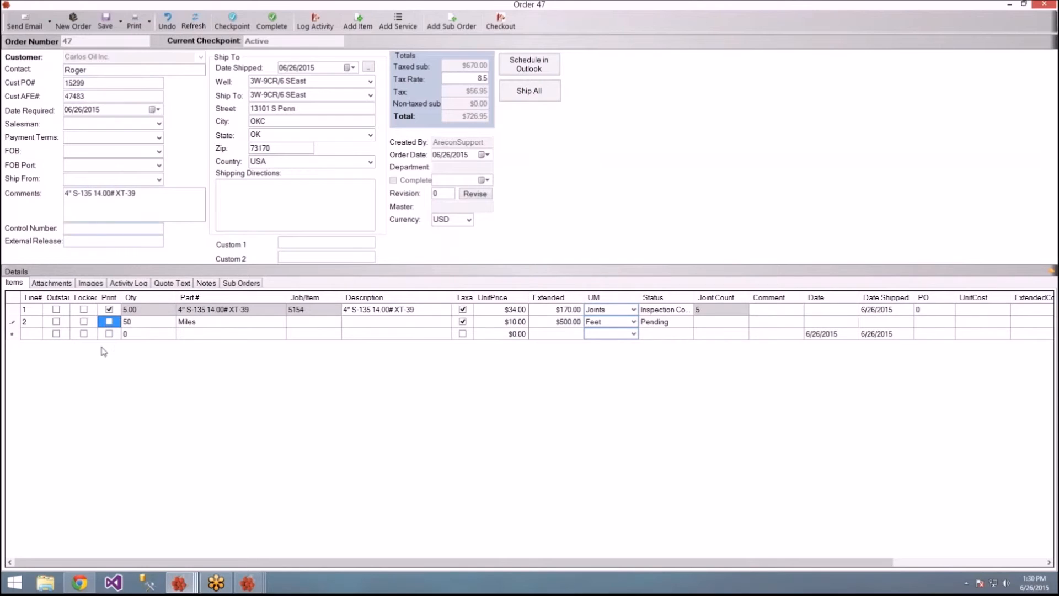
{"action": "left_click", "coordinate": [109, 321]}
{"action": "left_click", "coordinate": [104, 23]}
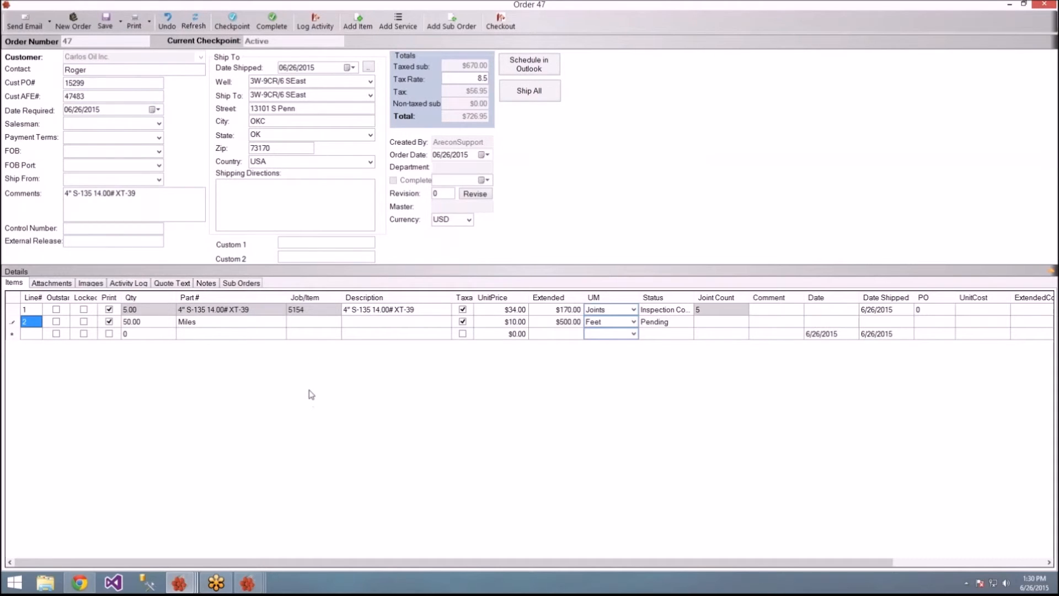
{"action": "left_click", "coordinate": [186, 312]}
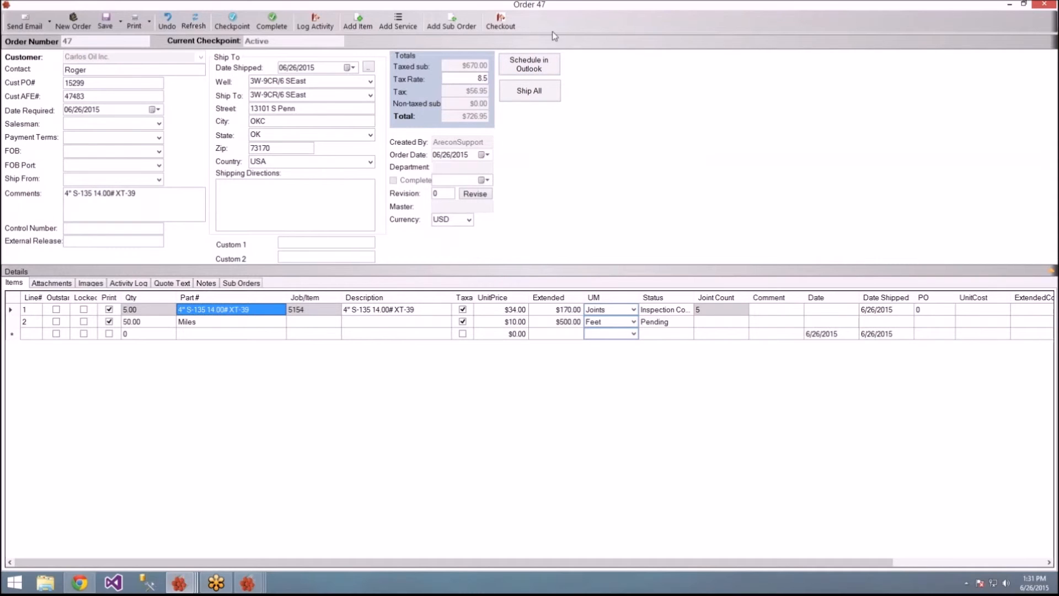
Step: Check out order 47 and draw the customer's signature in the Sign to Accept box
{"action": "left_click", "coordinate": [514, 28]}
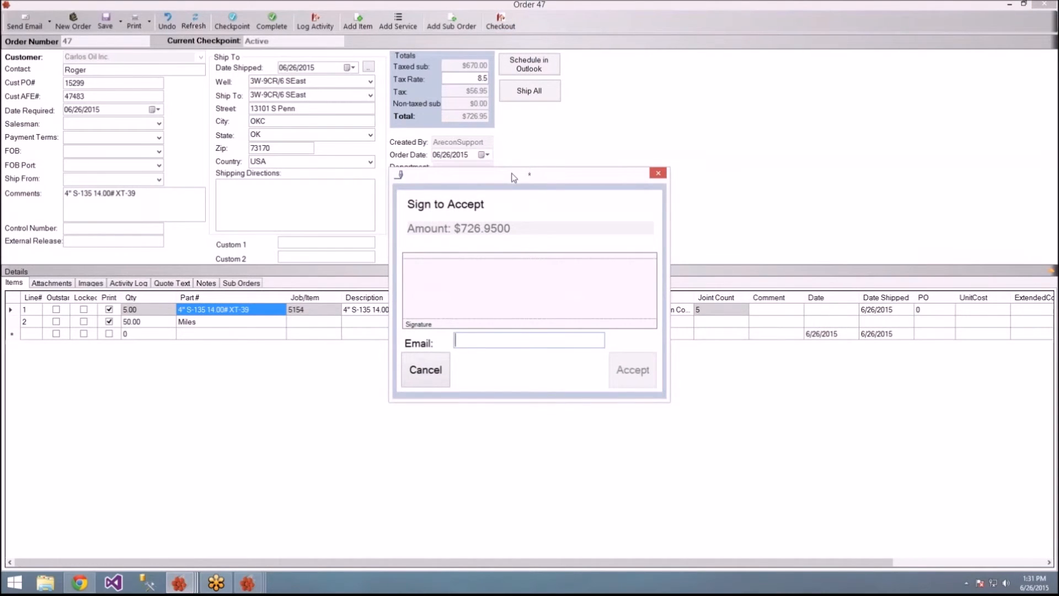
{"action": "left_click_drag", "start_coordinate": [513, 176], "coordinate": [443, 82]}
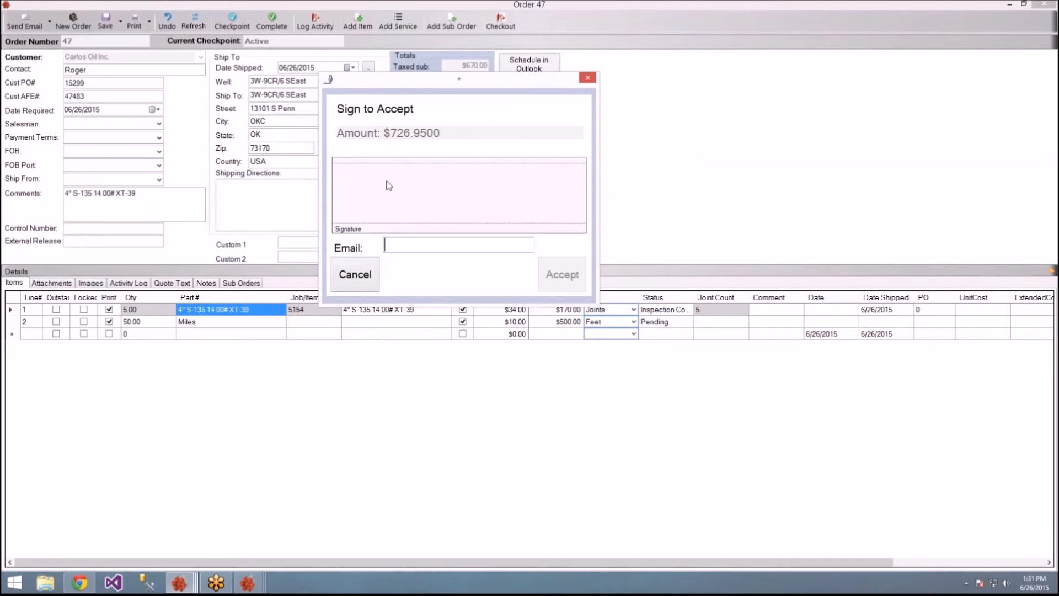
{"action": "mouse_move", "coordinate": [394, 186]}
{"action": "left_mouse_down"}
{"action": "mouse_move", "coordinate": [350, 212]}
{"action": "mouse_move", "coordinate": [430, 214]}
{"action": "mouse_move", "coordinate": [571, 181]}
{"action": "left_mouse_up"}
{"action": "mouse_move", "coordinate": [399, 202]}
{"action": "left_mouse_down"}
{"action": "mouse_move", "coordinate": [419, 209]}
{"action": "mouse_move", "coordinate": [499, 182]}
{"action": "mouse_move", "coordinate": [520, 159]}
{"action": "mouse_move", "coordinate": [568, 176]}
{"action": "left_mouse_up"}
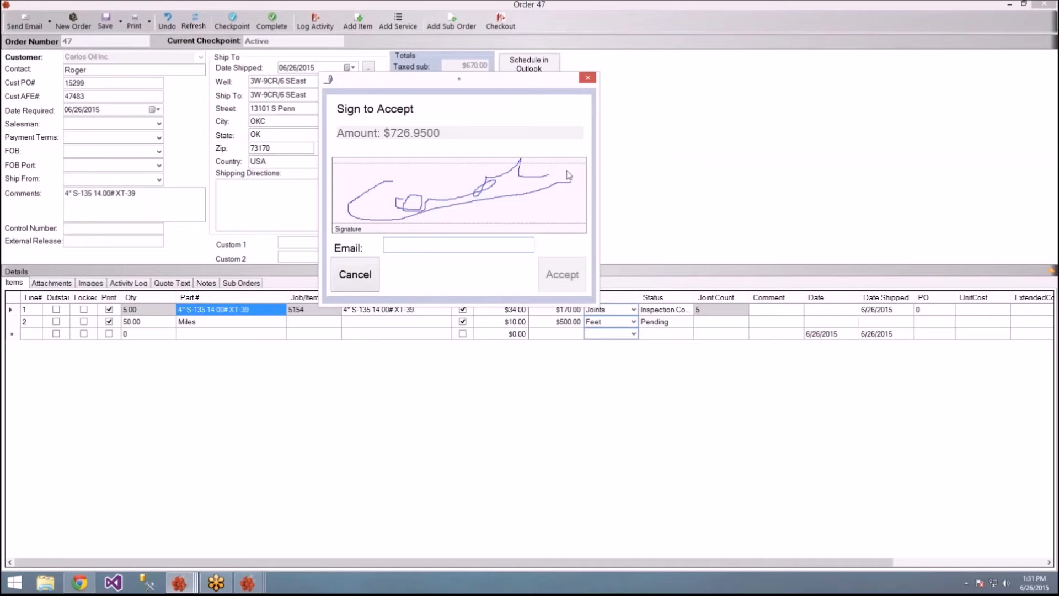
Step: Enter the signer's e-mail address and accept the signed $726.95 order
{"action": "left_click", "coordinate": [418, 242]}
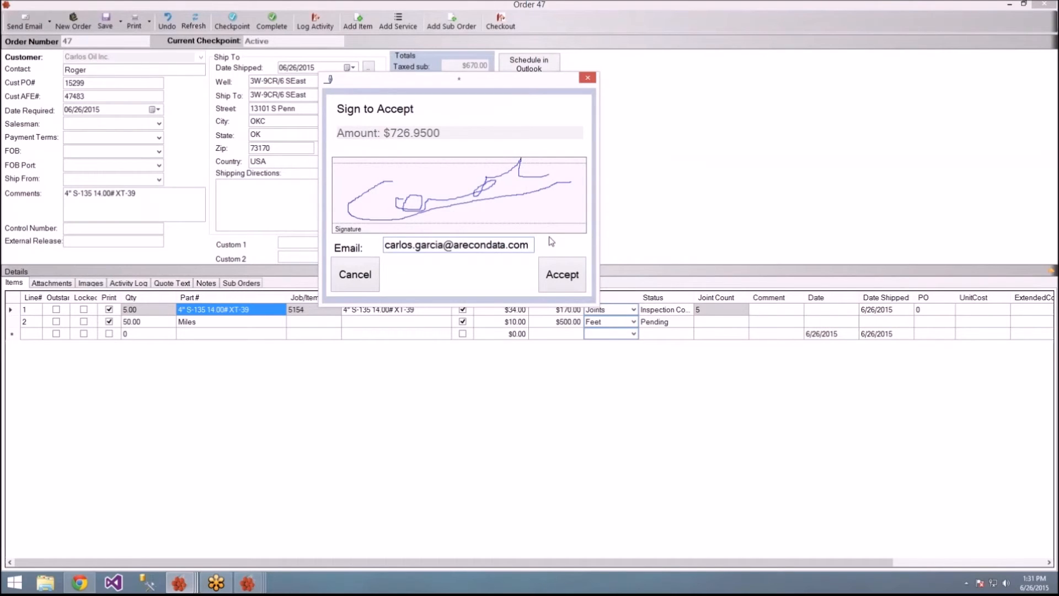
{"action": "left_click", "coordinate": [555, 267]}
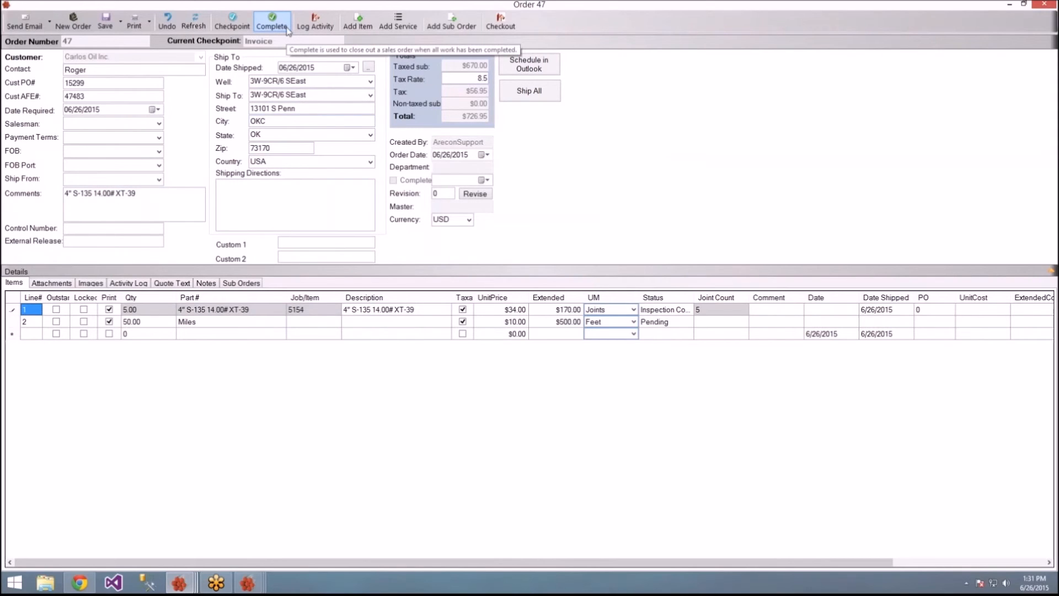
Step: Complete order 47 and its jobs, then close the Order 47 and Inspection 5154 windows
{"action": "left_click", "coordinate": [286, 32]}
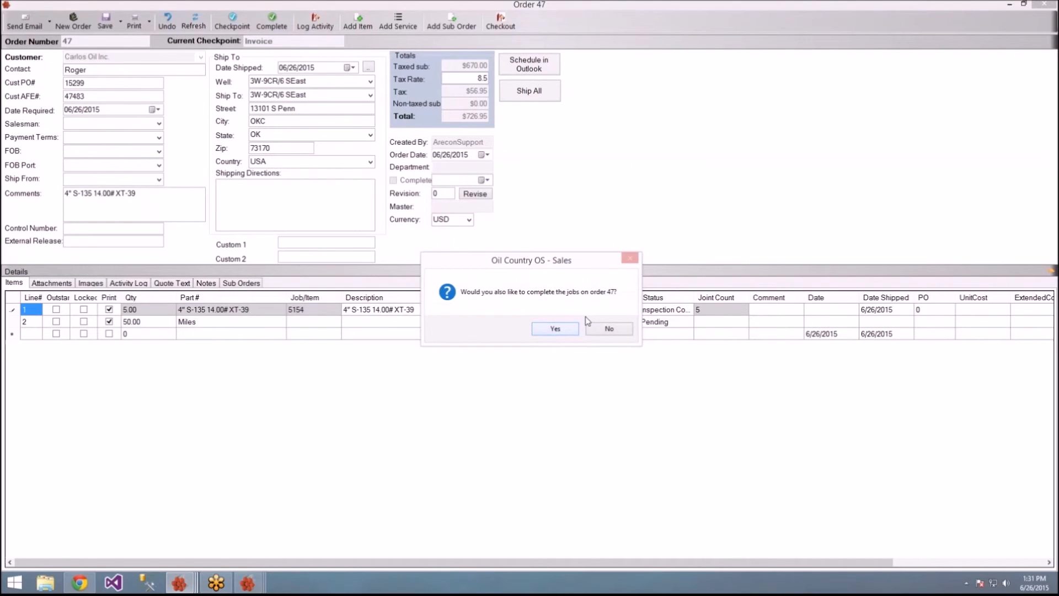
{"action": "left_click", "coordinate": [555, 330]}
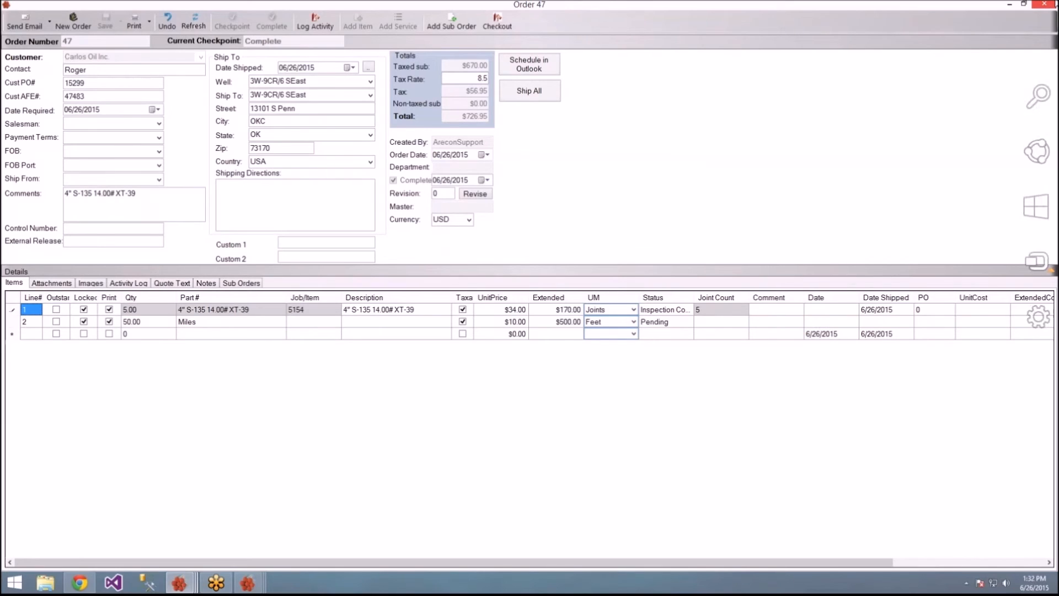
{"action": "left_click", "coordinate": [1047, 4]}
{"action": "left_click", "coordinate": [1044, 4]}
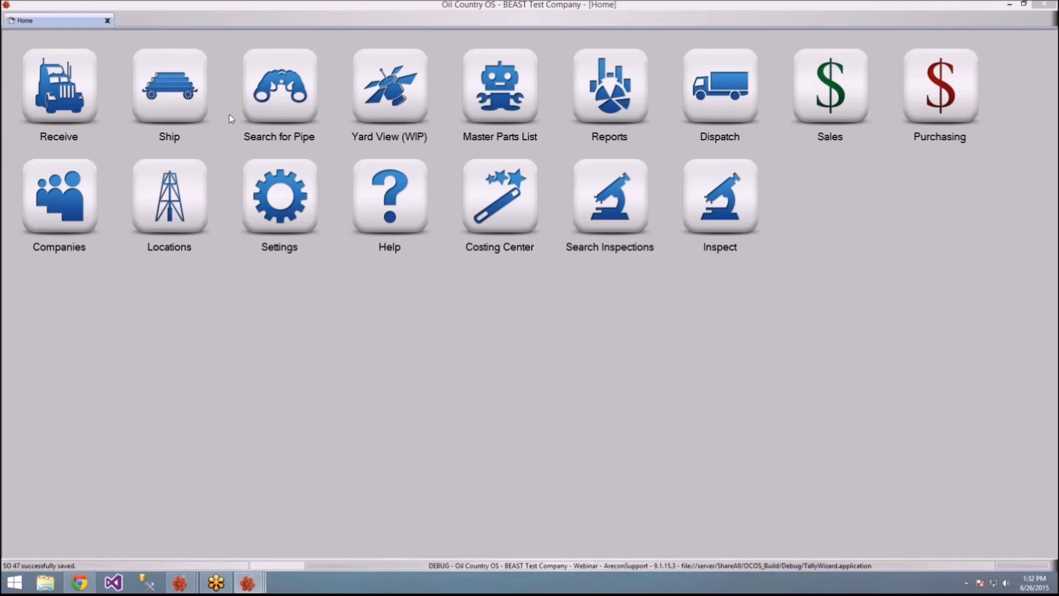
Step: Search Pipe Explorer for Job/Tally 5154 and select its Inspection Complete row
{"action": "left_click", "coordinate": [279, 115]}
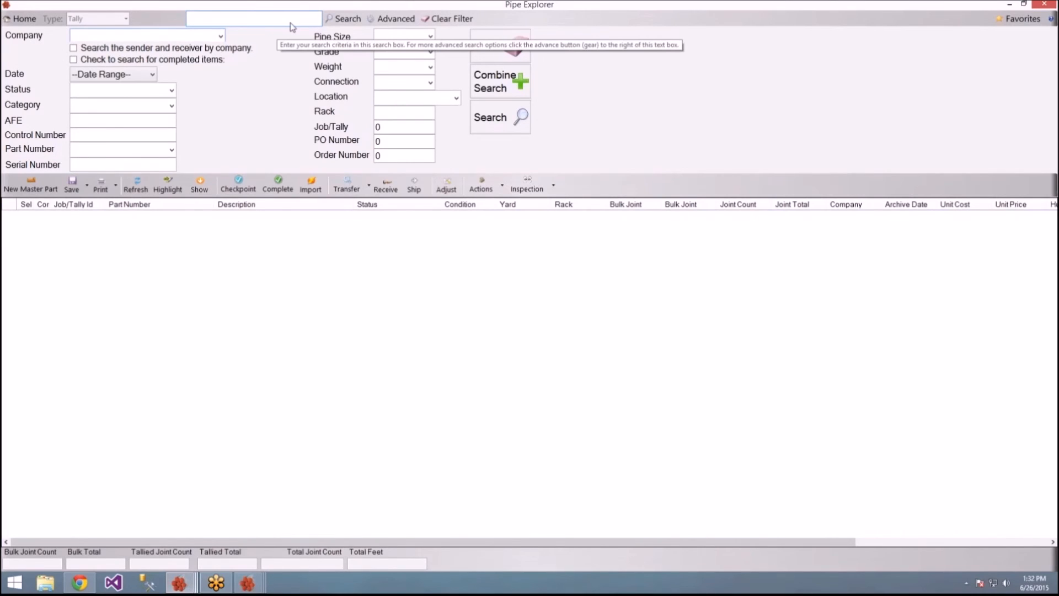
{"action": "left_click", "coordinate": [398, 129]}
{"action": "type", "text": "5154"}
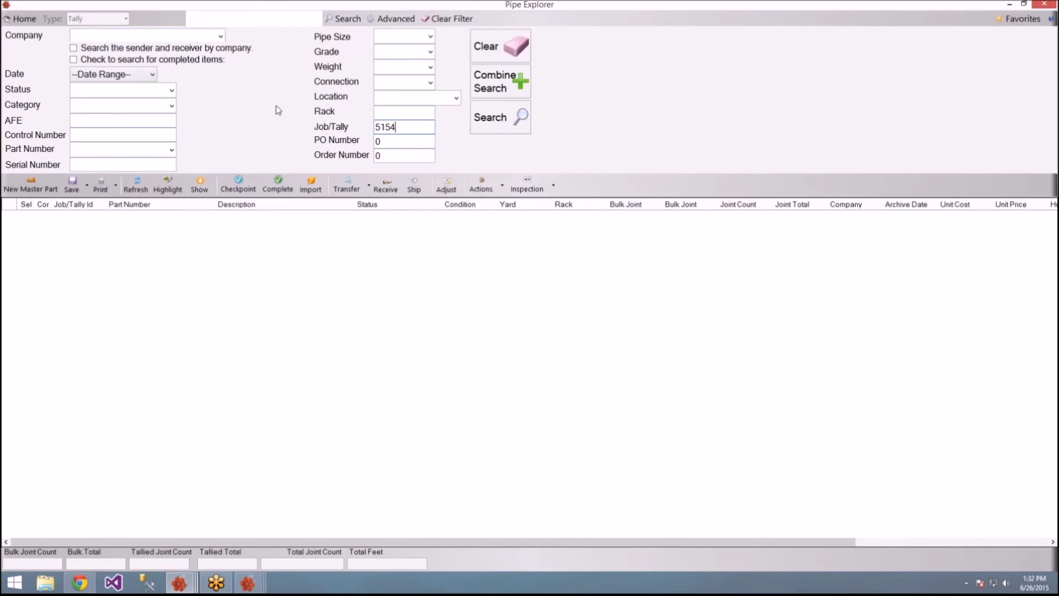
{"action": "left_click", "coordinate": [493, 130]}
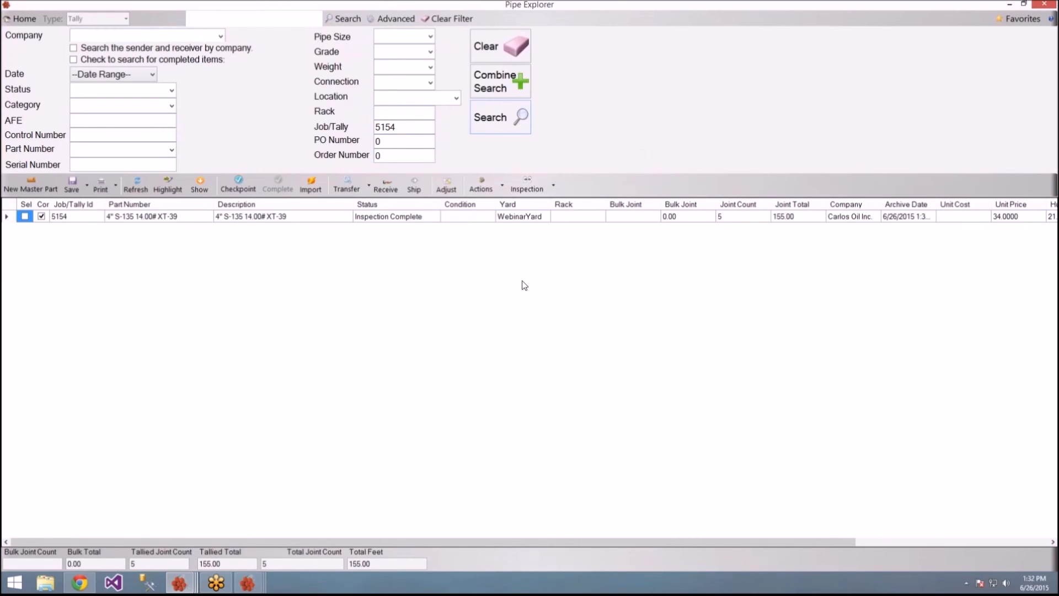
{"action": "left_click", "coordinate": [109, 221]}
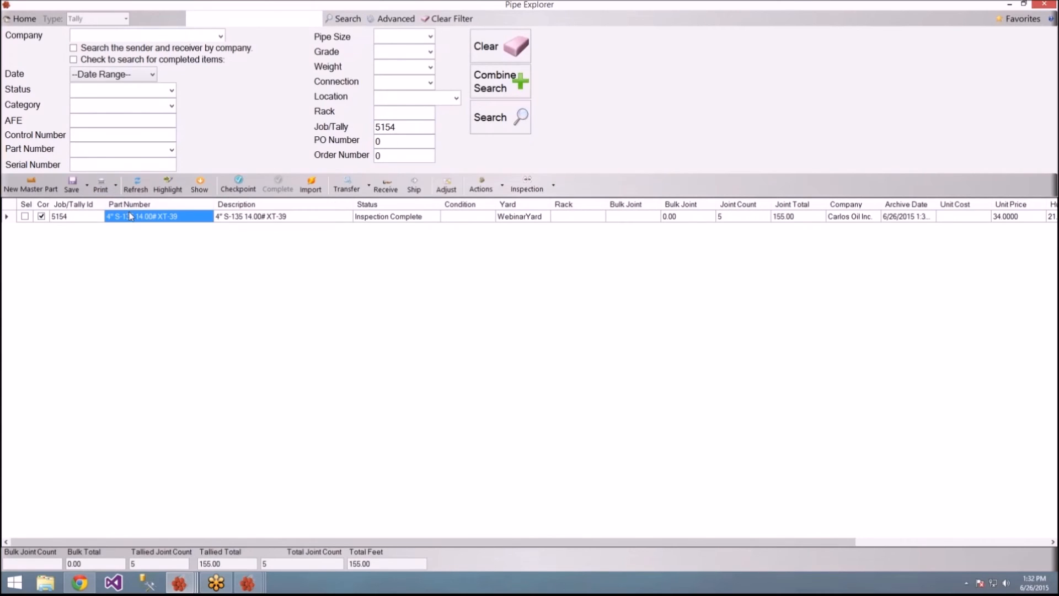
{"action": "left_click", "coordinate": [116, 187]}
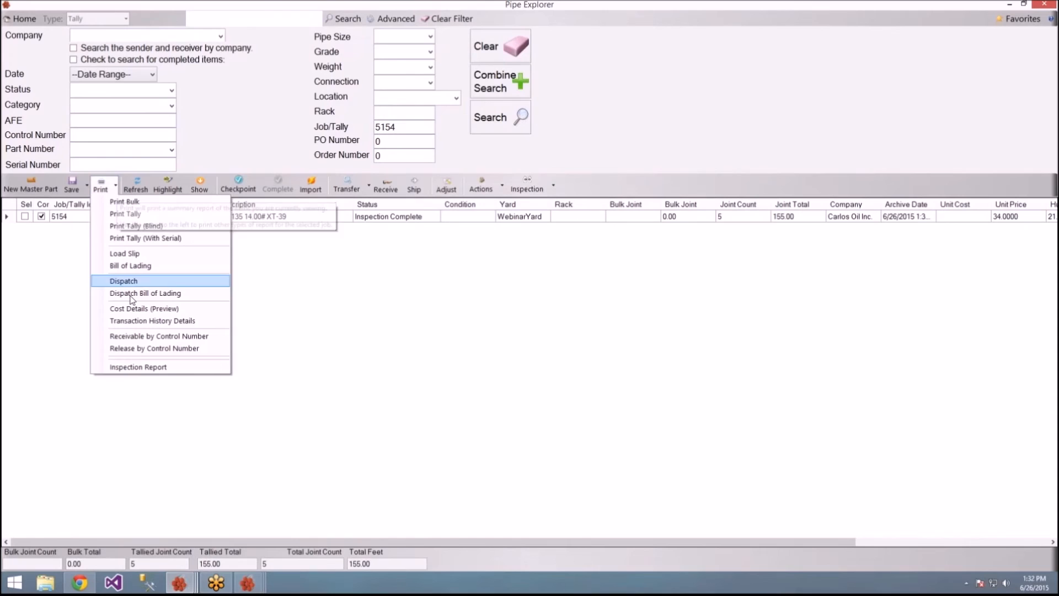
Step: Print job 5154's inspection report, view it full-screen down to page 2, then close the viewer
{"action": "left_click", "coordinate": [136, 367]}
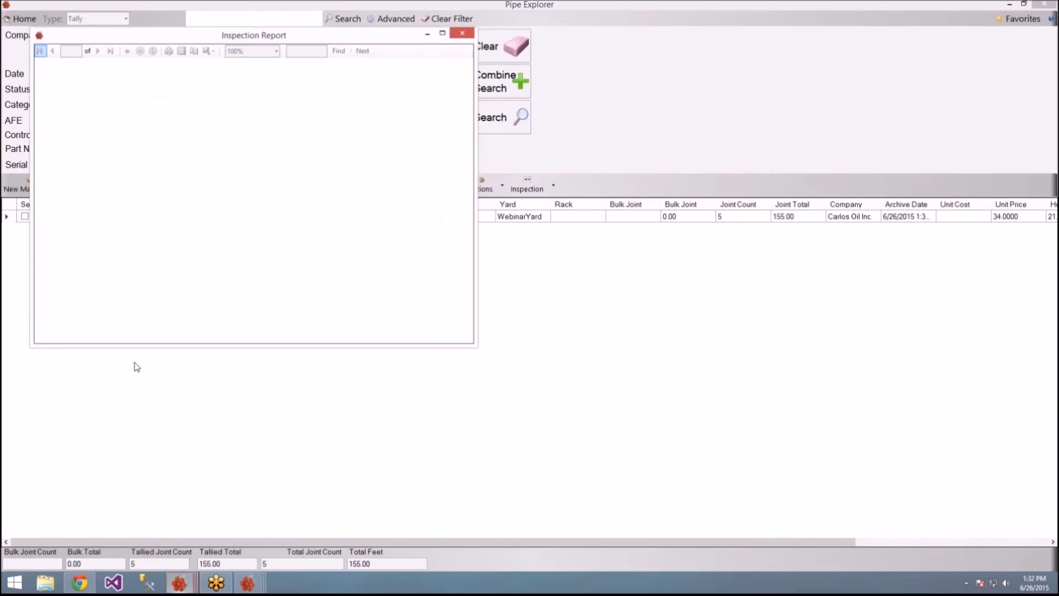
{"action": "left_click_drag", "start_coordinate": [324, 44], "coordinate": [318, 0]}
{"action": "scroll", "coordinate": [362, 190], "scroll_direction": "down", "scroll_amount": 1}
{"action": "scroll", "coordinate": [361, 190], "scroll_direction": "up", "scroll_amount": 1}
{"action": "scroll", "coordinate": [361, 189], "scroll_direction": "down", "scroll_amount": 8}
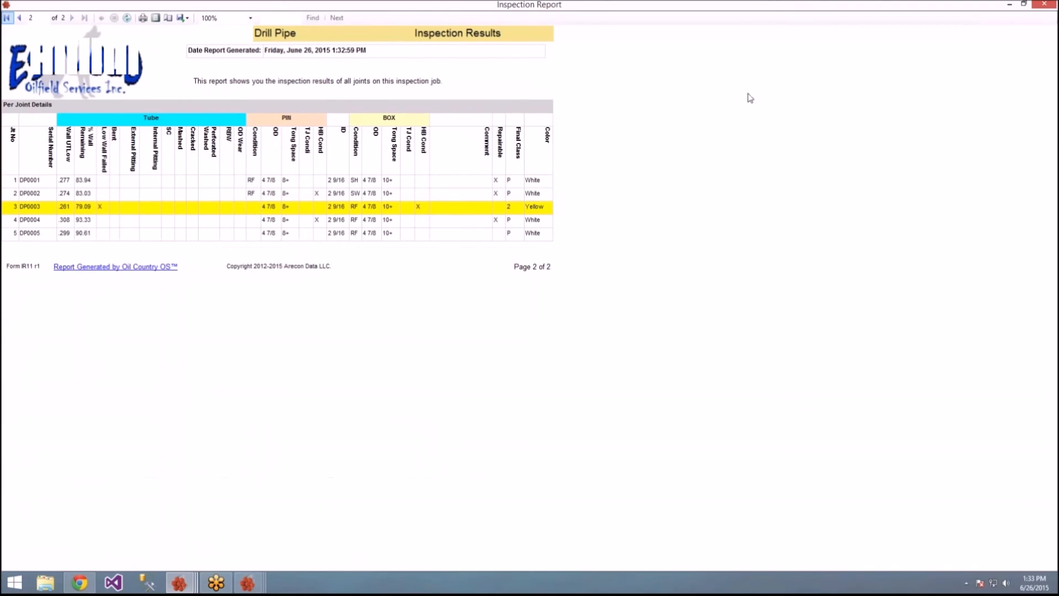
{"action": "left_click", "coordinate": [1046, 6]}
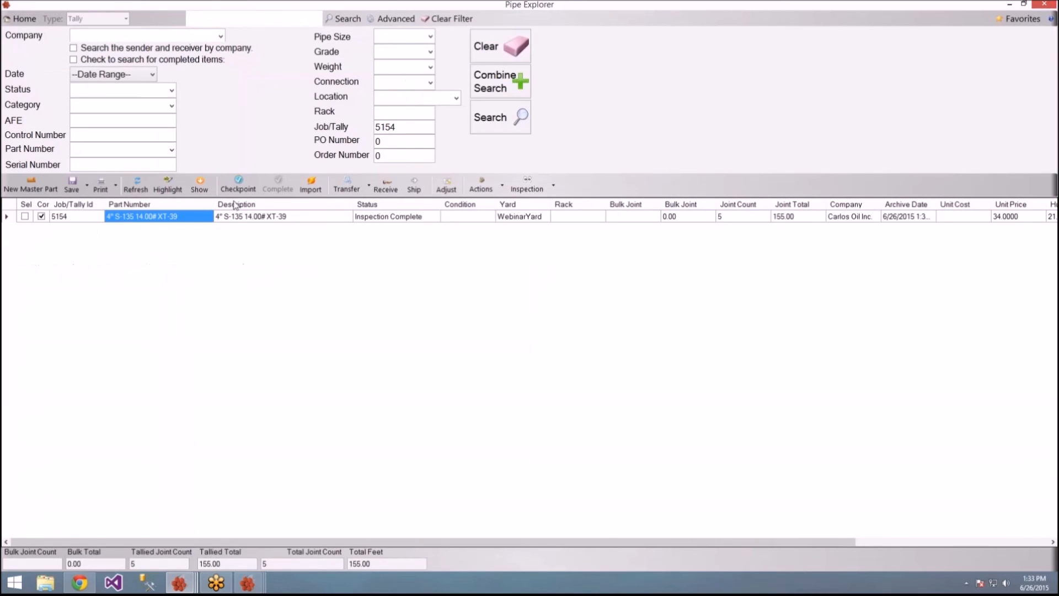
Step: Open the inspection for job 5154 from its Job/Tally details and acknowledge the Tally Read Only notice
{"action": "double_click", "coordinate": [137, 218]}
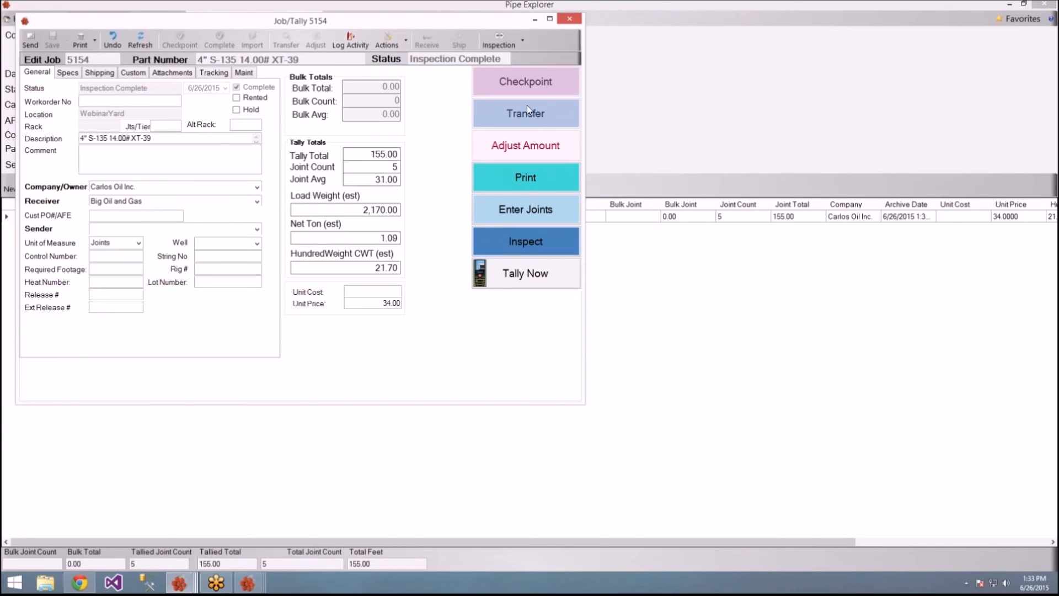
{"action": "left_click", "coordinate": [528, 241]}
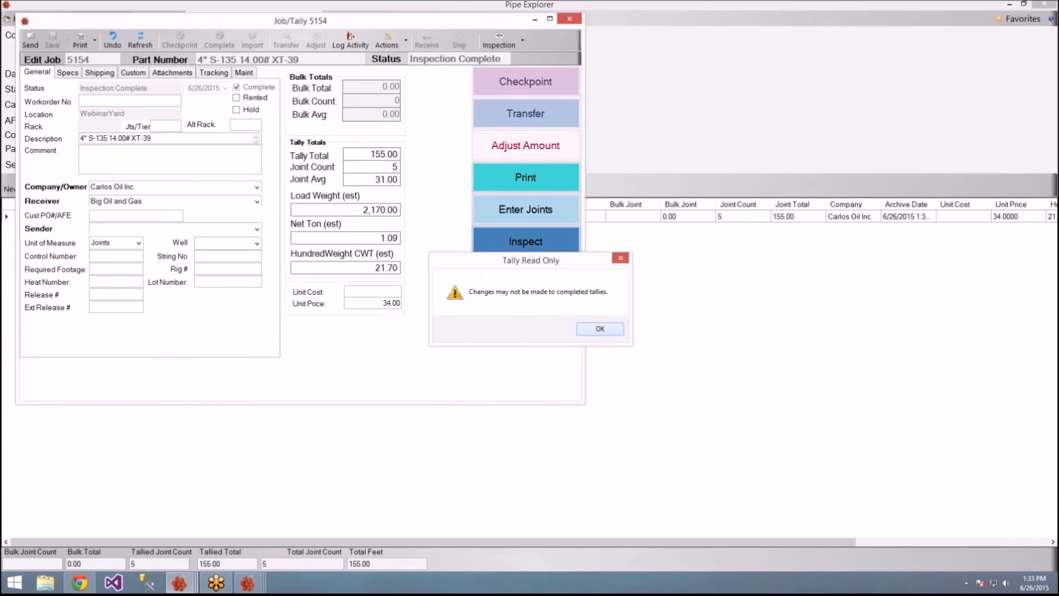
{"action": "left_click", "coordinate": [621, 327]}
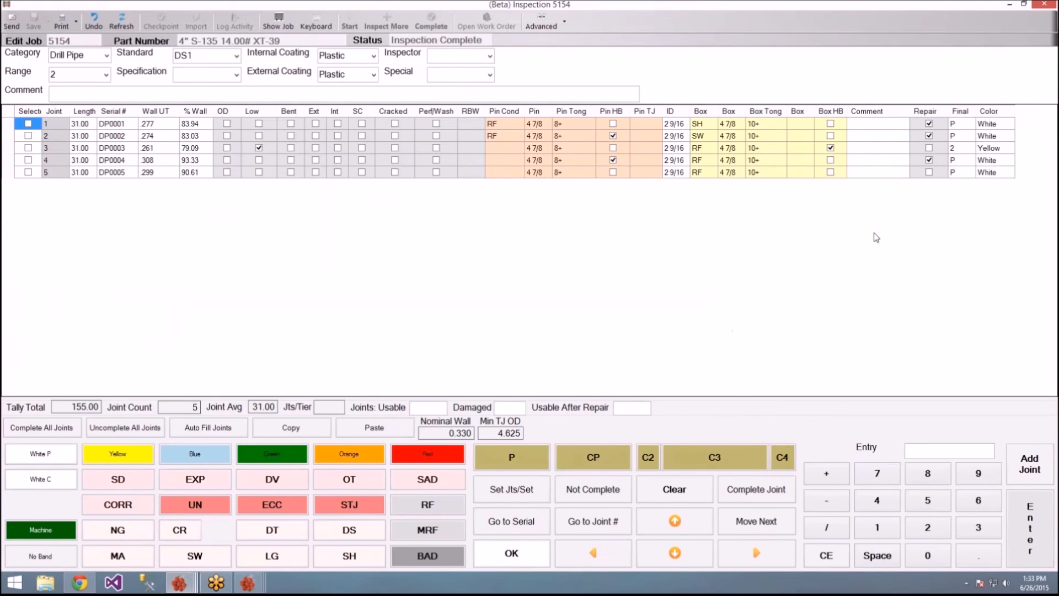
Step: Close the Inspection 5154 window and dismiss the Print report list without printing anything
{"action": "left_click", "coordinate": [1039, 6]}
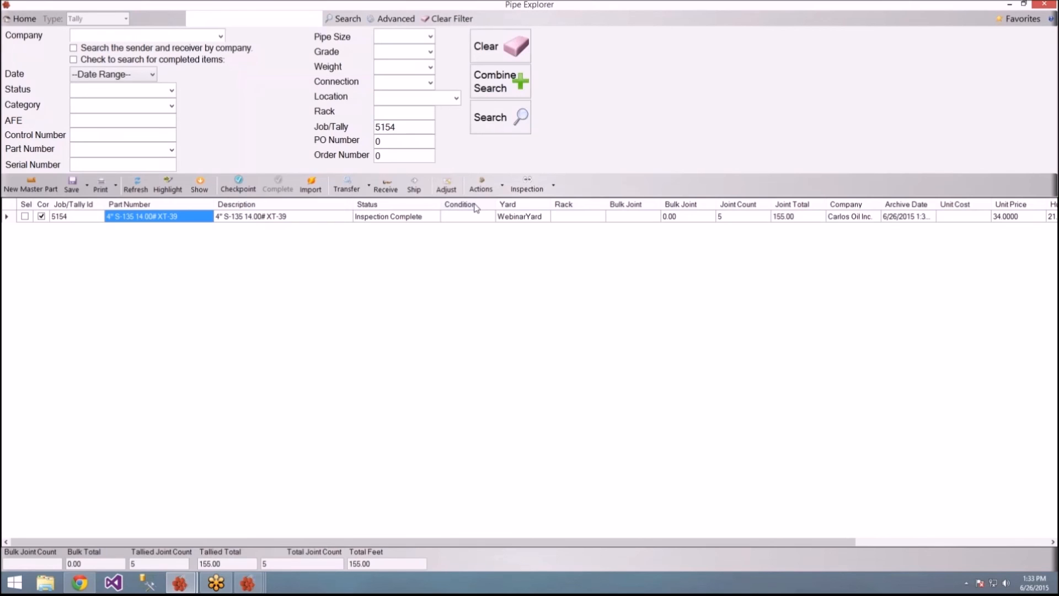
{"action": "left_click", "coordinate": [116, 187]}
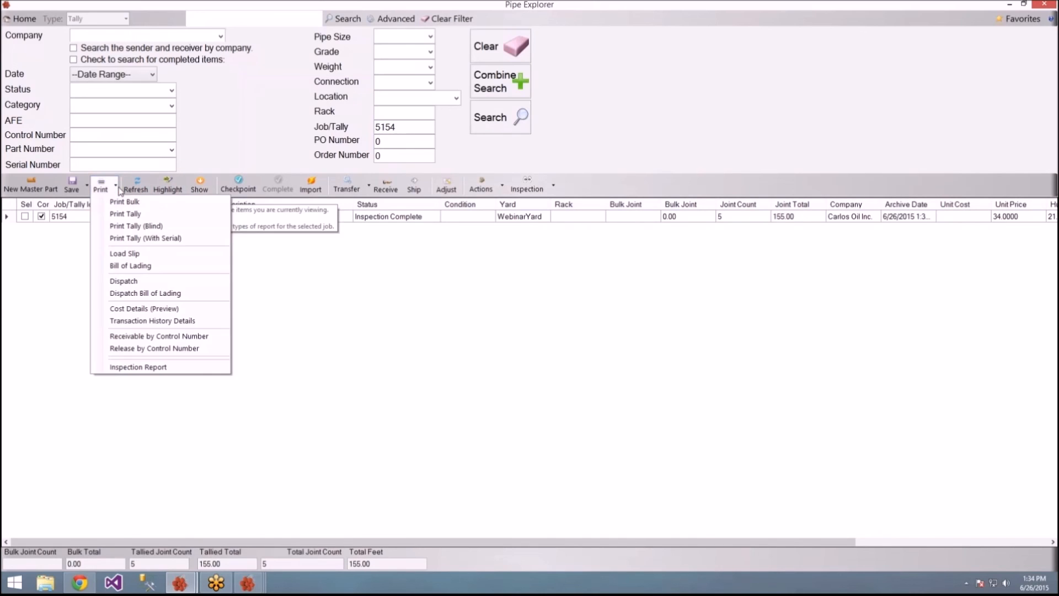
{"action": "left_click", "coordinate": [253, 135]}
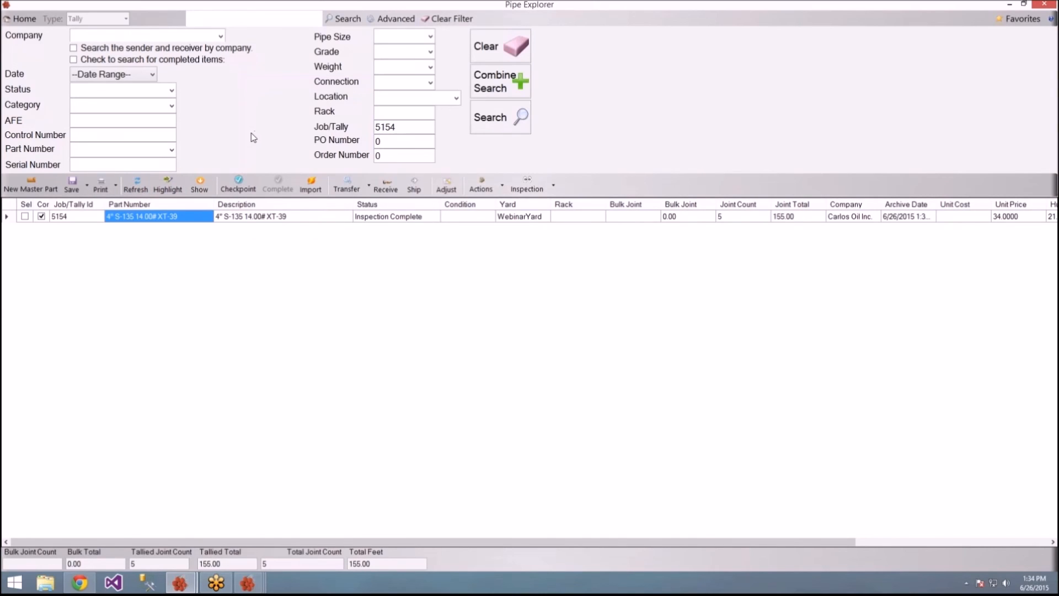